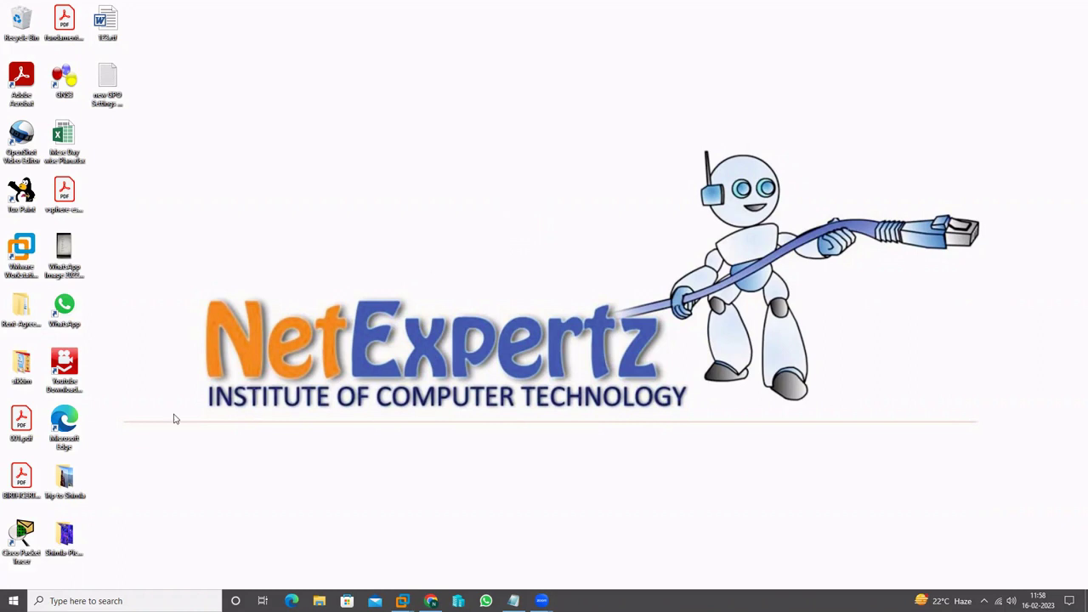
Launch Paint with a blank canvas by running mspaint from the Run prompt
key("super+r")
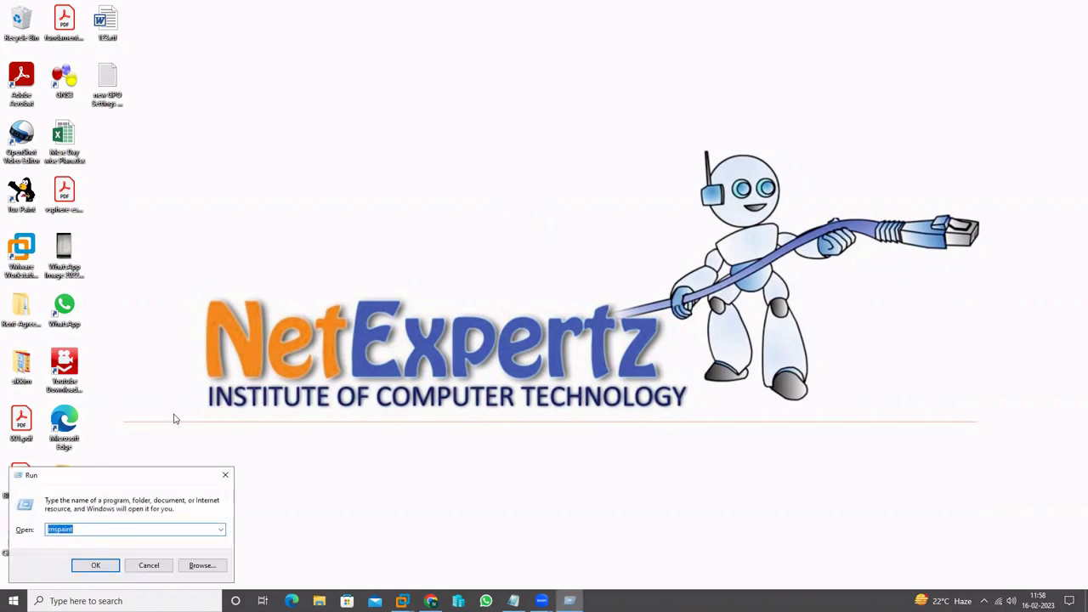
key("Return")
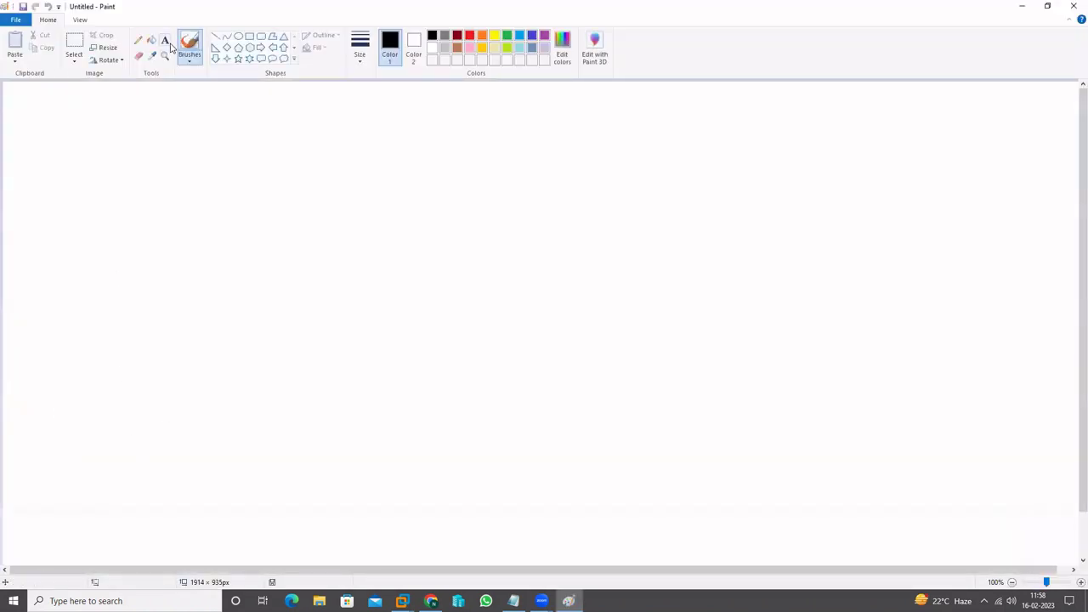
Add a full-width text box at the canvas top reading 'Group Policy Management', fixing typos
left_click(165, 41)
left_click(5, 85)
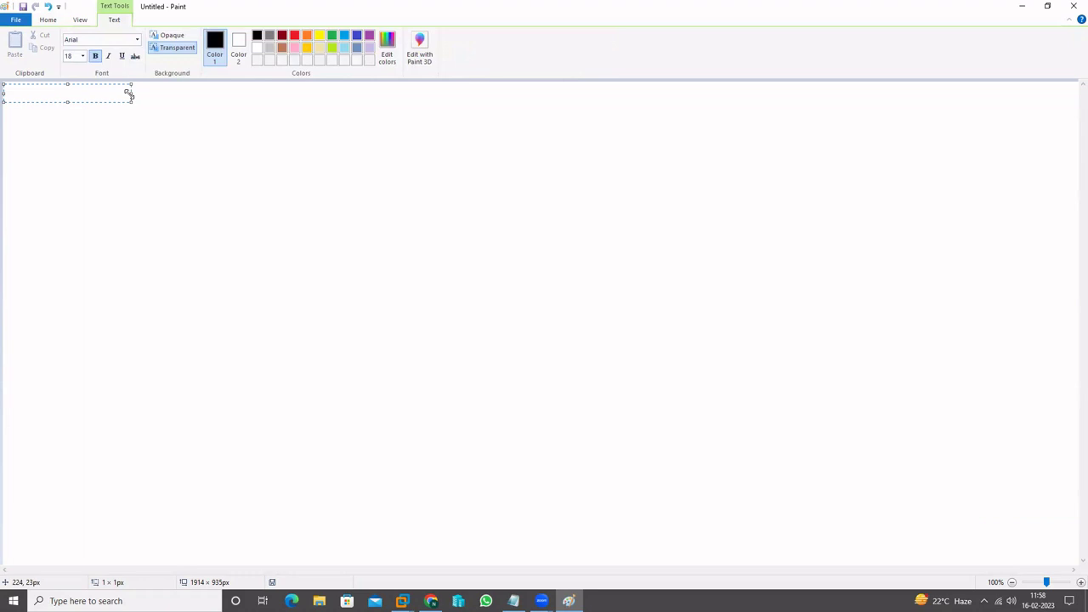
left_click_drag(130, 96, 1076, 99)
type("Group Pli")
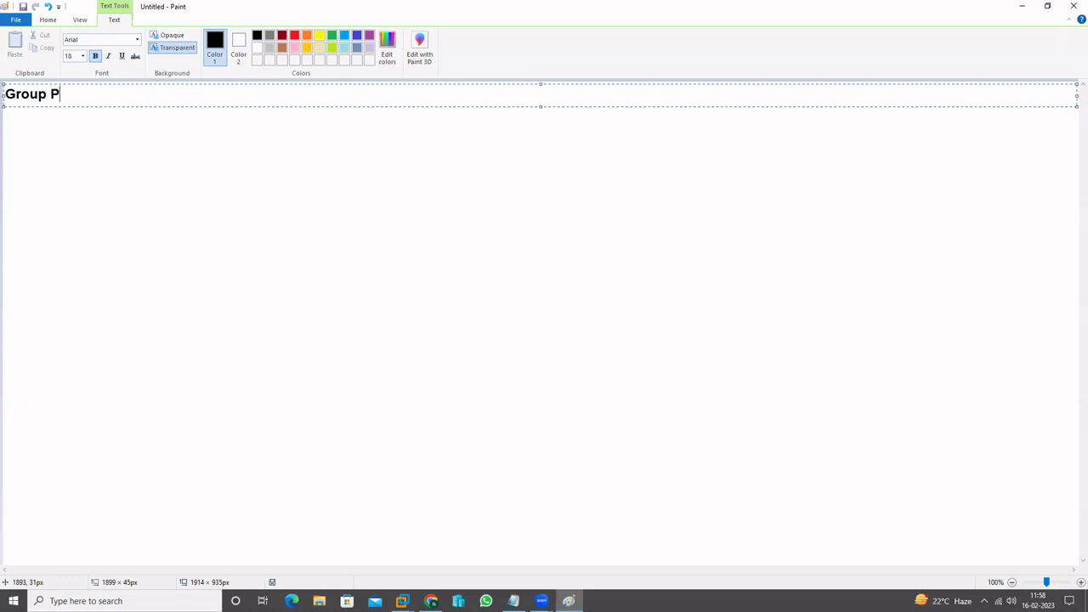
key("BackSpace")
key("BackSpace")
type("olici")
type("es")
key("BackSpace")
key("BackSpace")
key("BackSpace")
type("y Management")
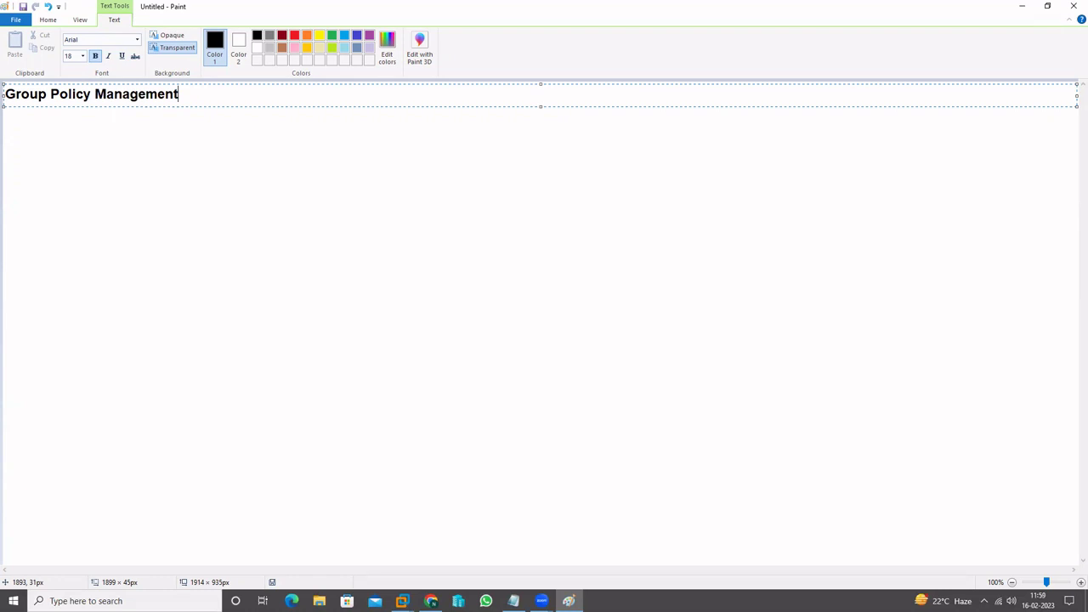
Replace 'Management' with ':- it is used to restrict the user and Computer Accounts', correcting typos
key("BackSpace")
key("BackSpace")
key("BackSpace")
key("BackSpace")
key("BackSpace")
key("BackSpace")
key("BackSpace")
key("BackSpace")
key("BackSpace")
key("BackSpace")
type(":- ")
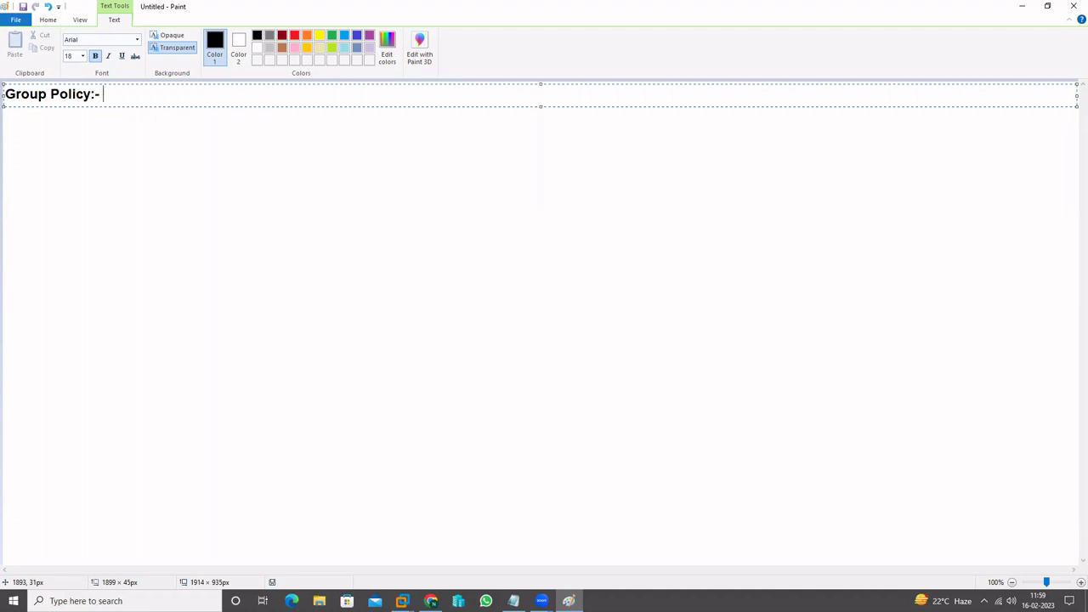
type("it is used to restru")
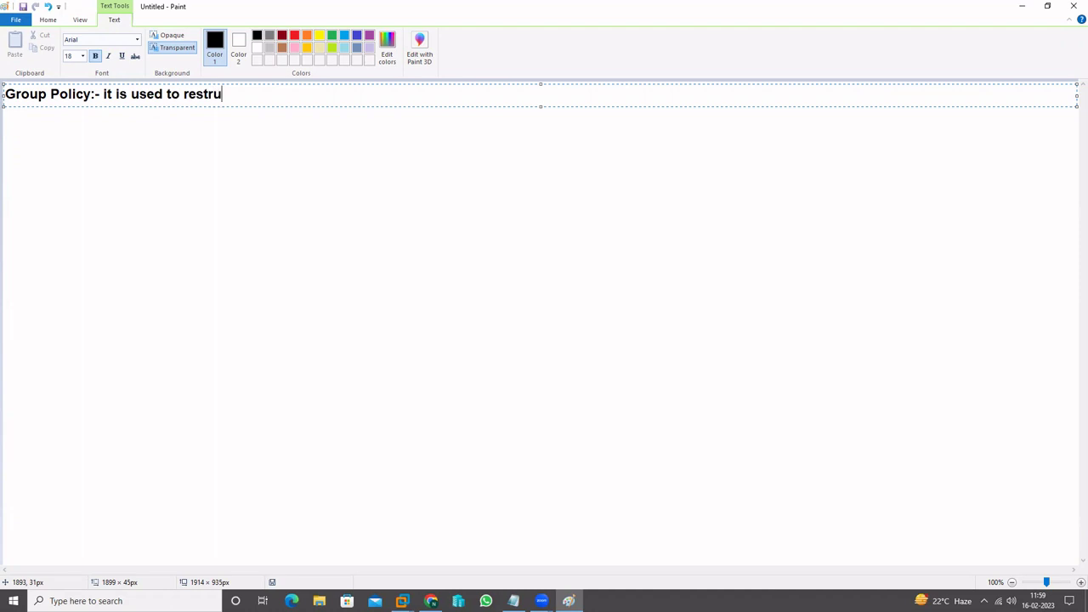
key("BackSpace")
type("ict the user")
key("BackSpace")
type("s A")
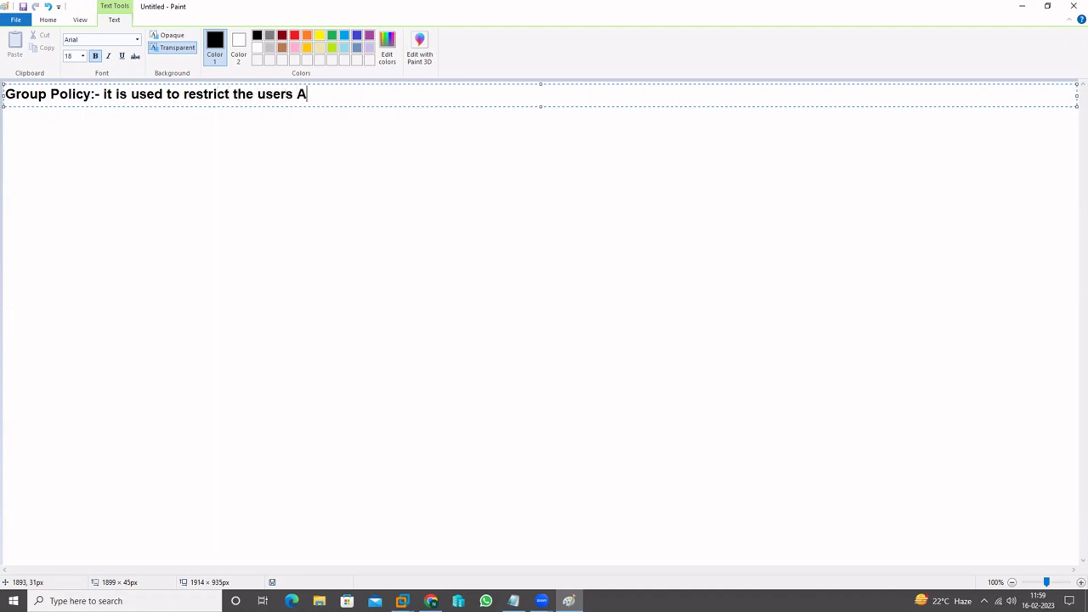
type("ccounts")
key("BackSpace")
type("and Com")
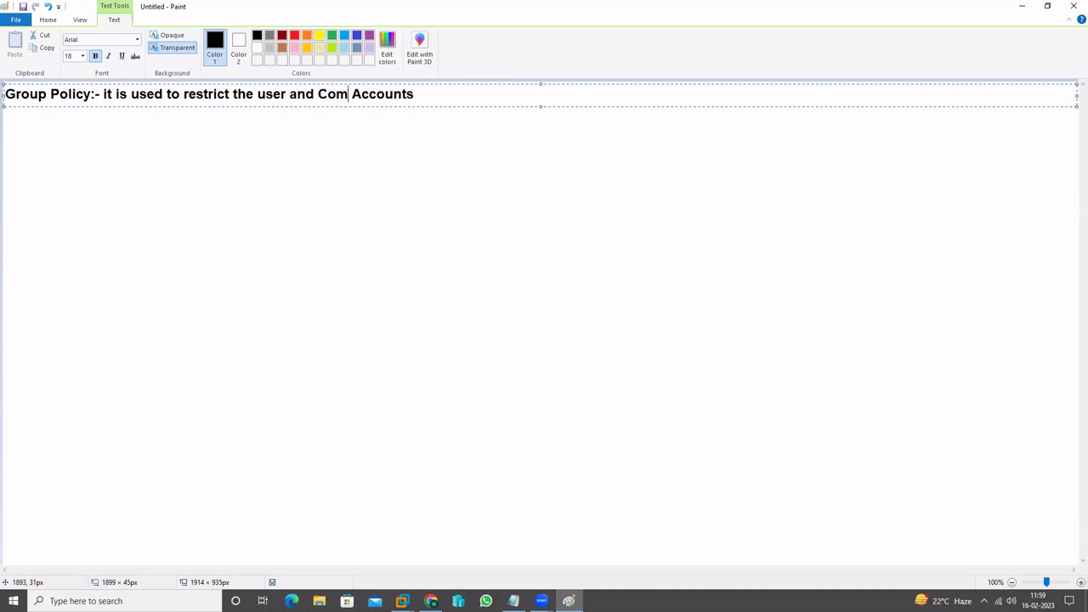
type("puetr")
key("BackSpace")
key("BackSpace")
key("BackSpace")
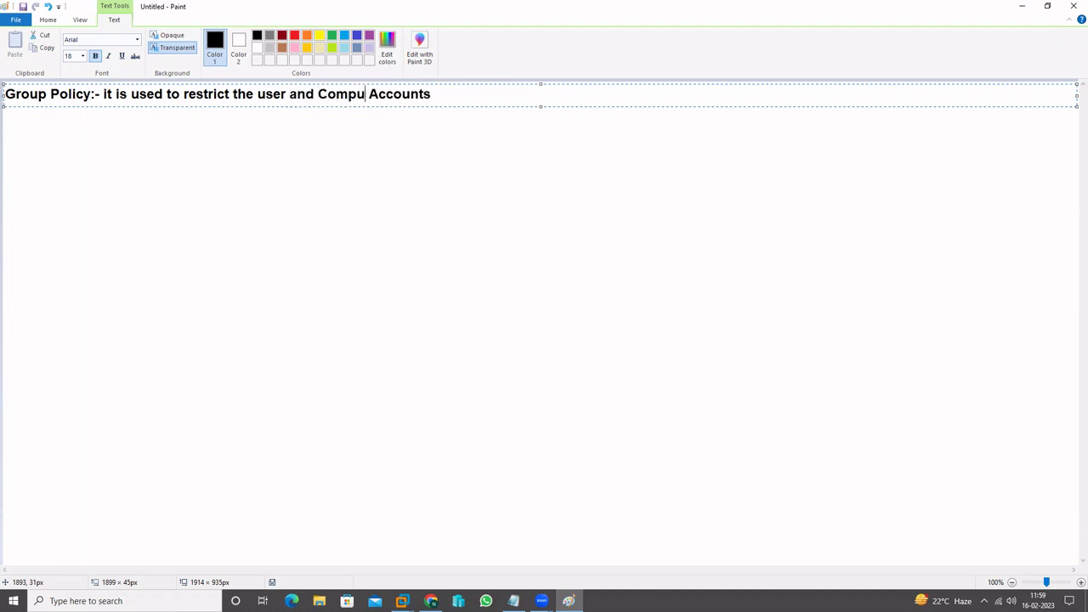
type("ter")
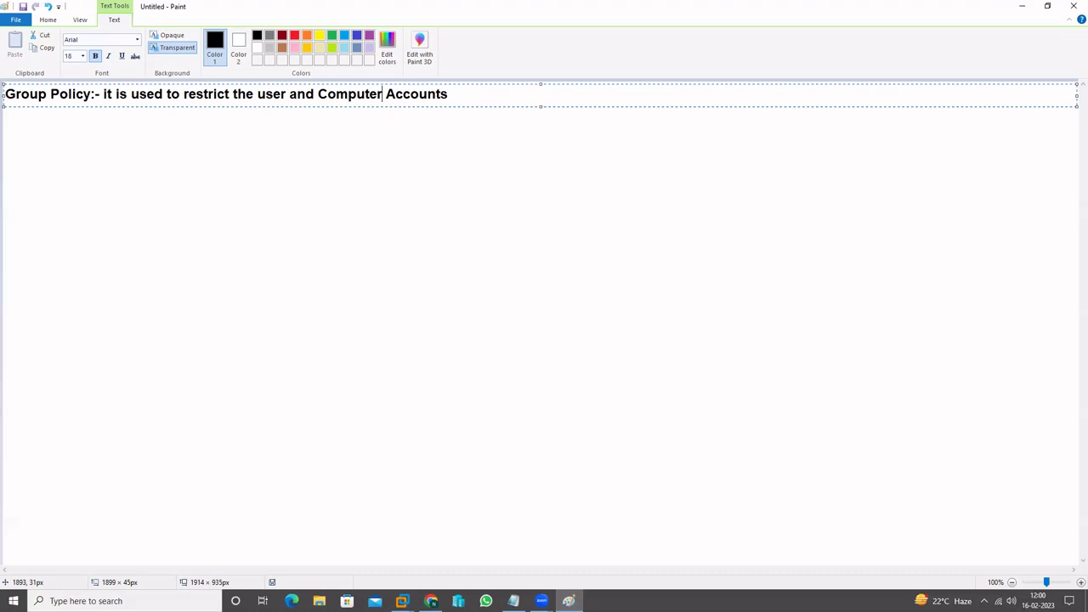
End the sentence with a period, then add 'Group Policy Management:-' and 'Default Domain Policy' lines
key("Right")
key("Right")
key("Right")
key("Right")
key("Right")
key("Right")
key("Right")
key("Right")
key("Right")
type(".")
key("Return")
type("Group Pol")
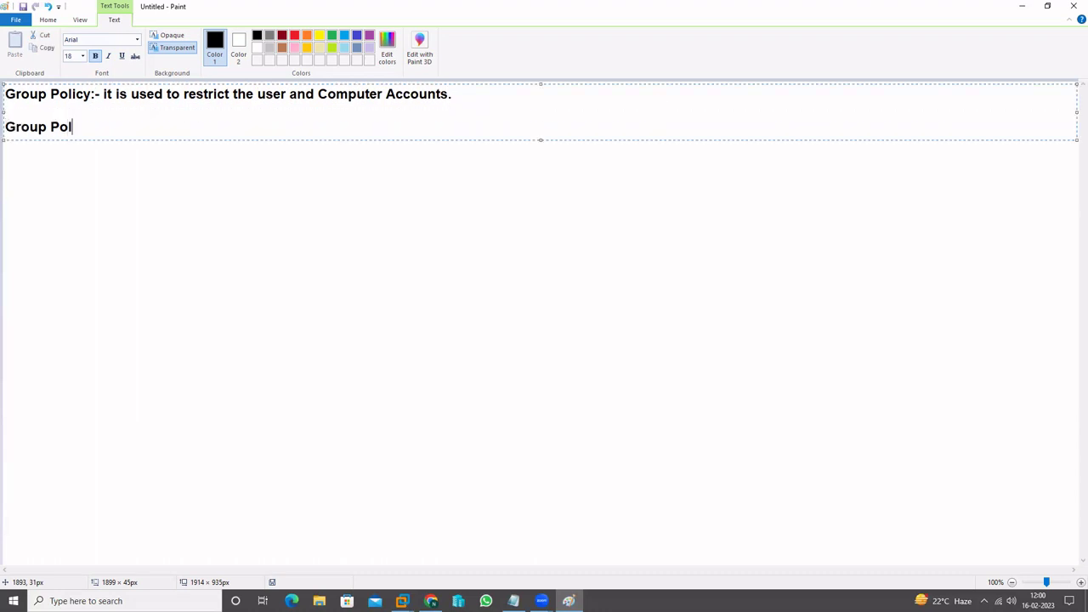
type("icy Management")
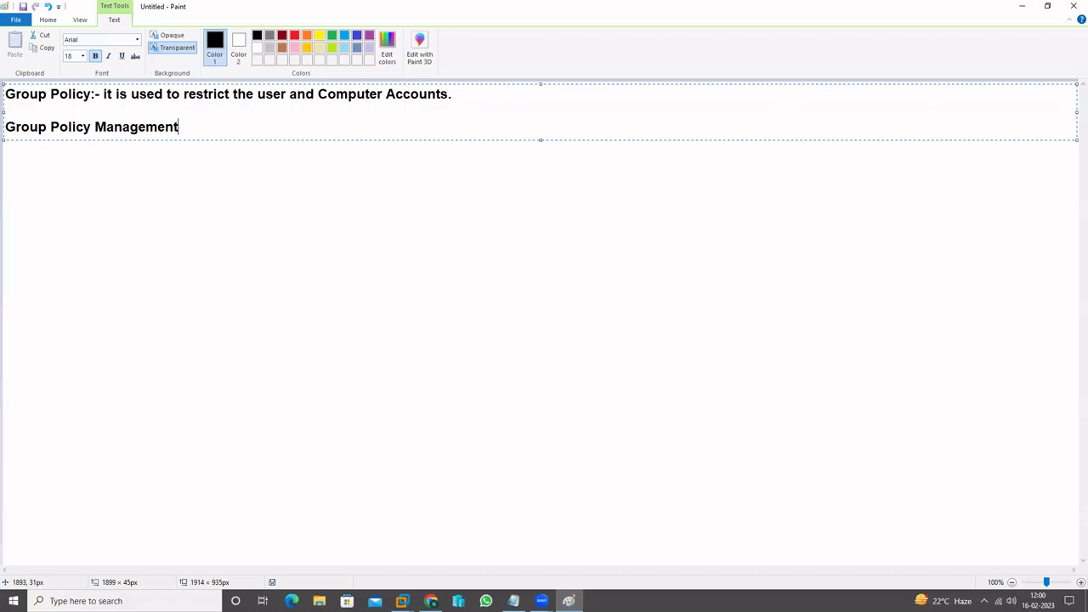
type(":-")
key("Return")
key("Return")
type("Default Domain Policy")
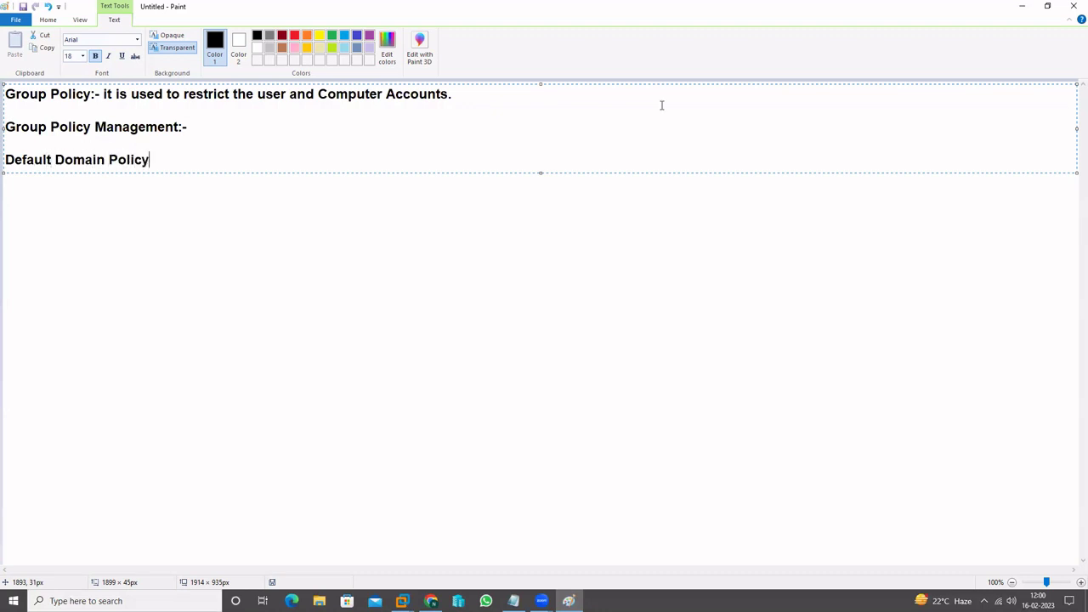
Add a 'Default Domain Controller Policy' line below and commit the text to the canvas
key("Return")
type("Default Domain Cont")
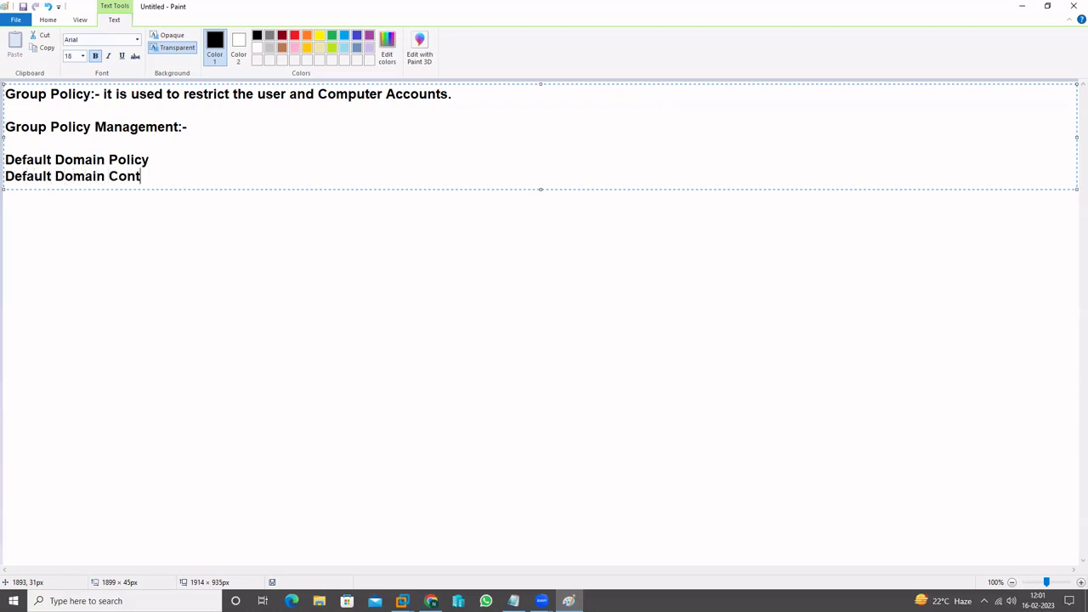
type("roller Policy")
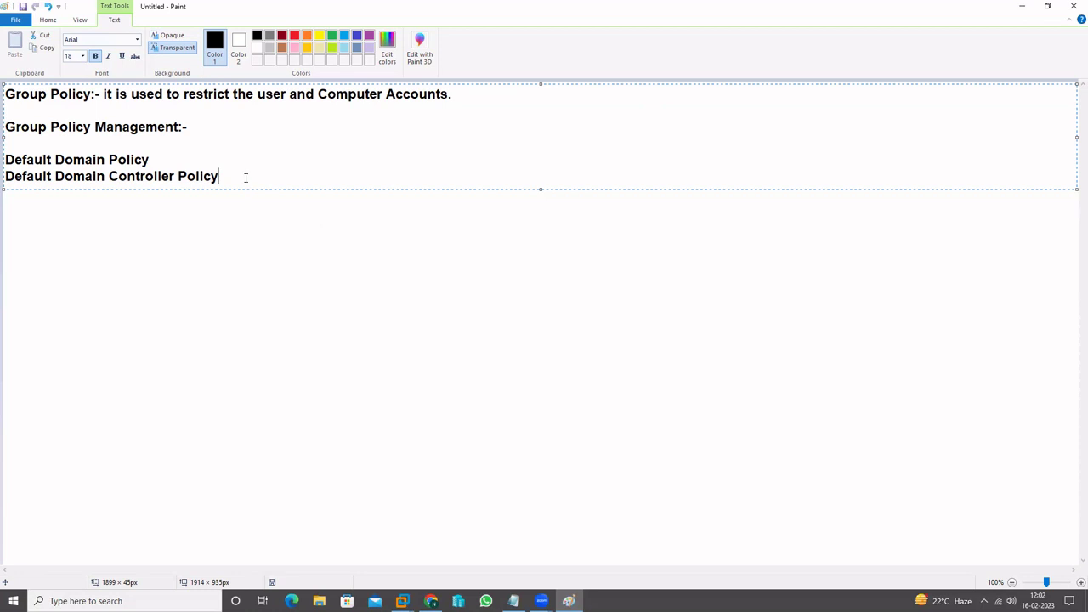
left_click(285, 237)
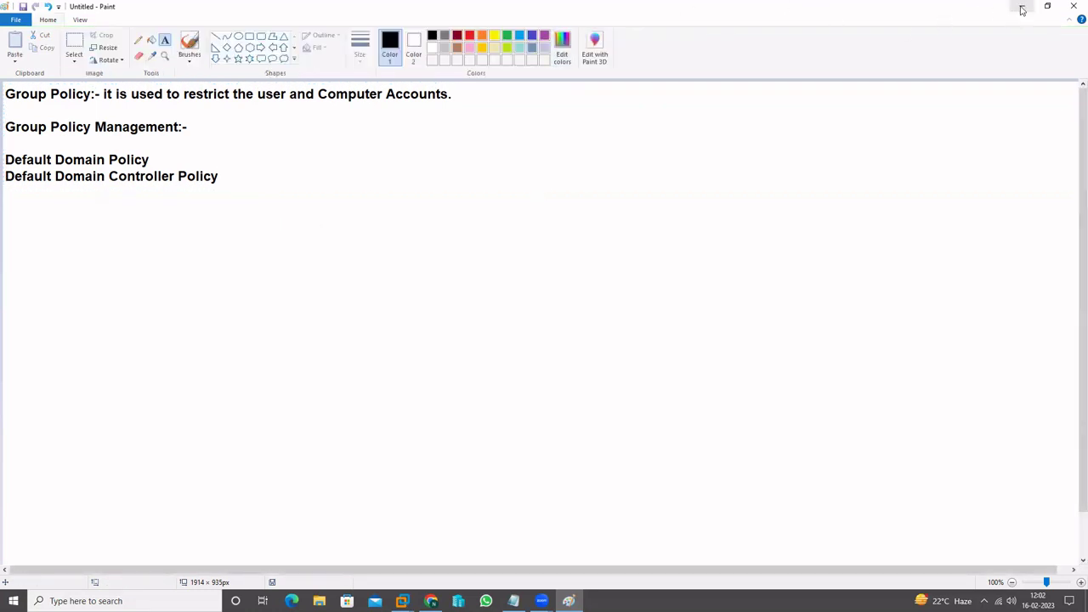
Minimise Paint and bring the 'new GPO Settings in Windows Server 2022.txt' Notepad window into view
left_click(1021, 10)
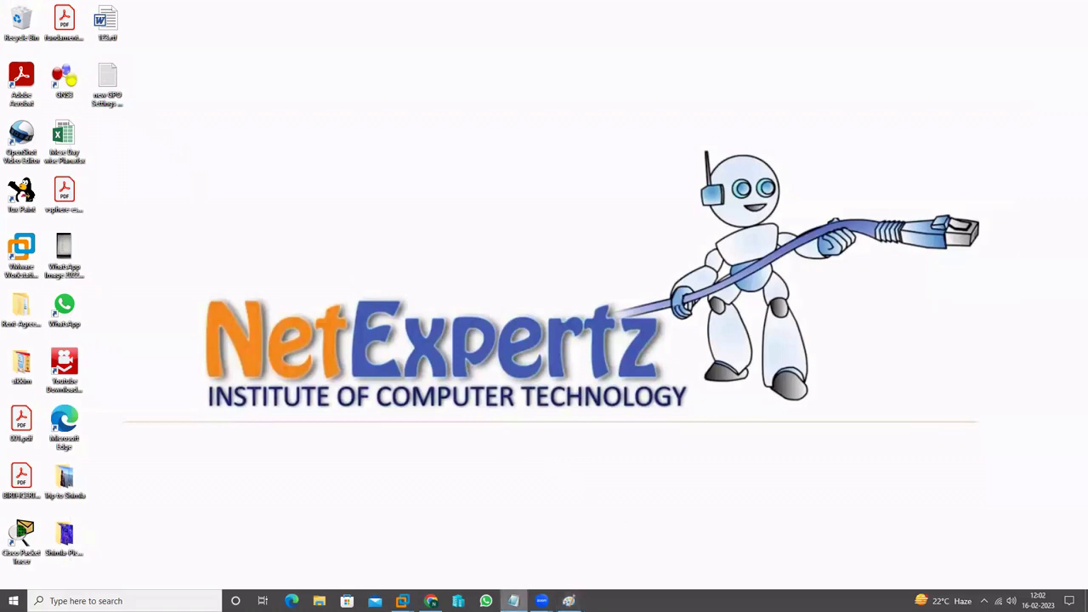
left_click(513, 601)
left_click_drag(415, 72, 381, 95)
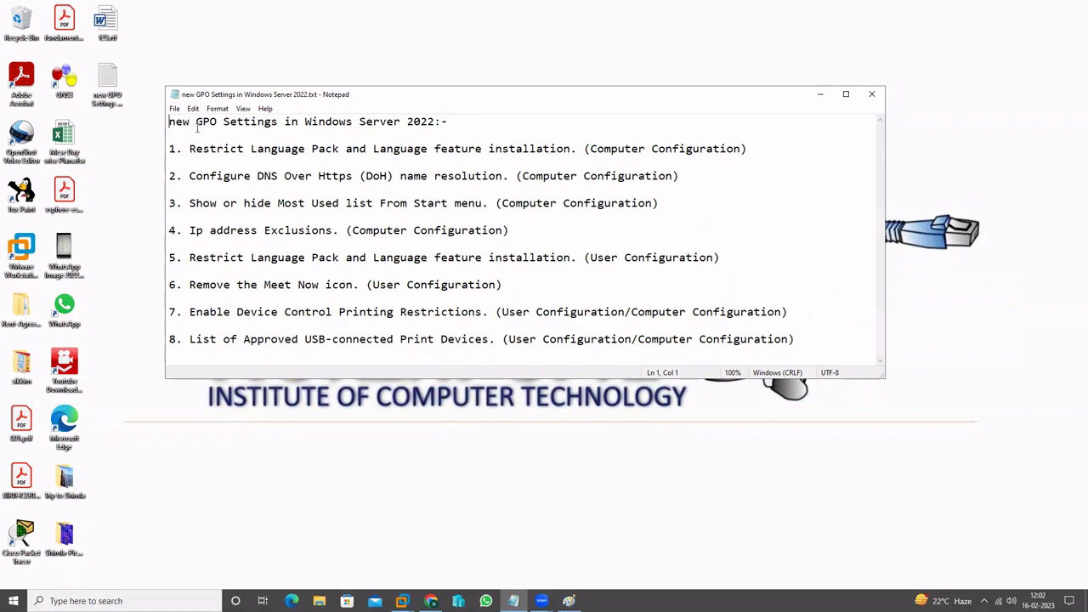
left_click_drag(197, 122, 449, 122)
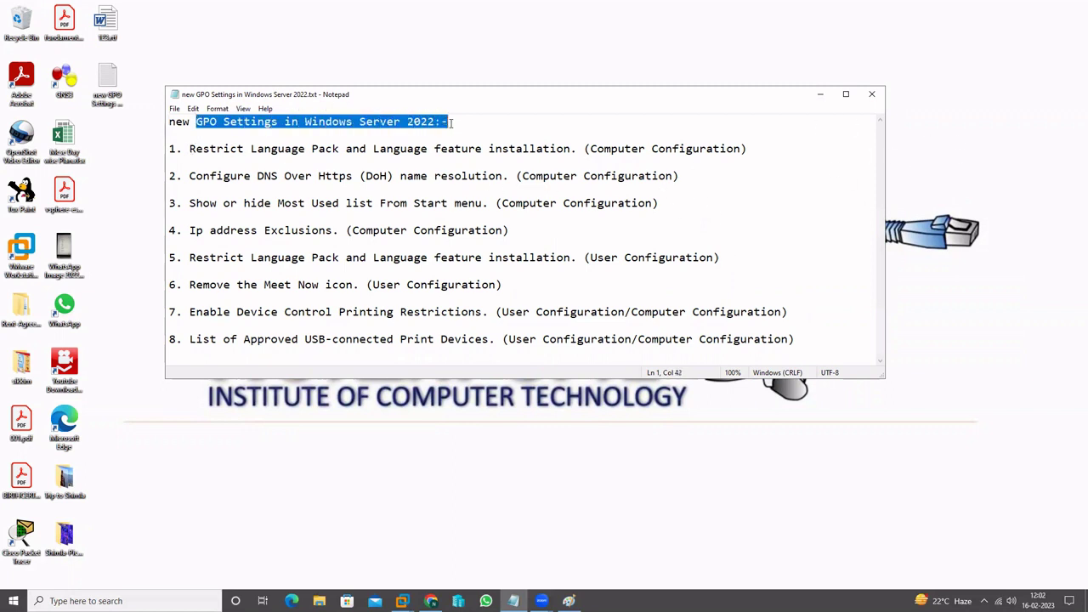
left_click(415, 176)
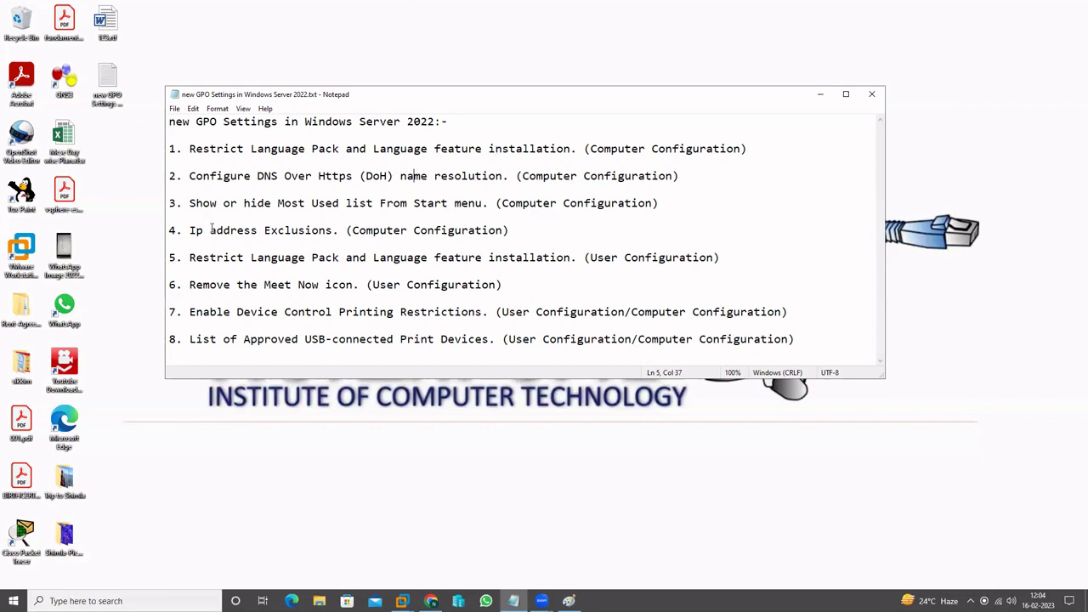
left_click_drag(189, 231, 347, 231)
left_click(313, 247)
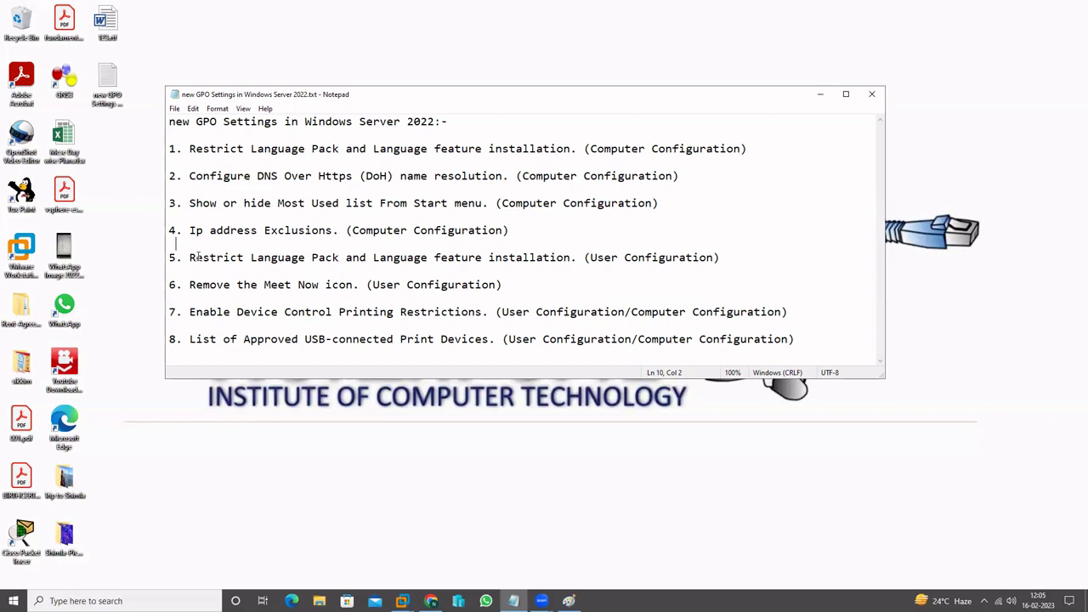
left_click_drag(196, 148, 497, 150)
left_click_drag(604, 148, 659, 149)
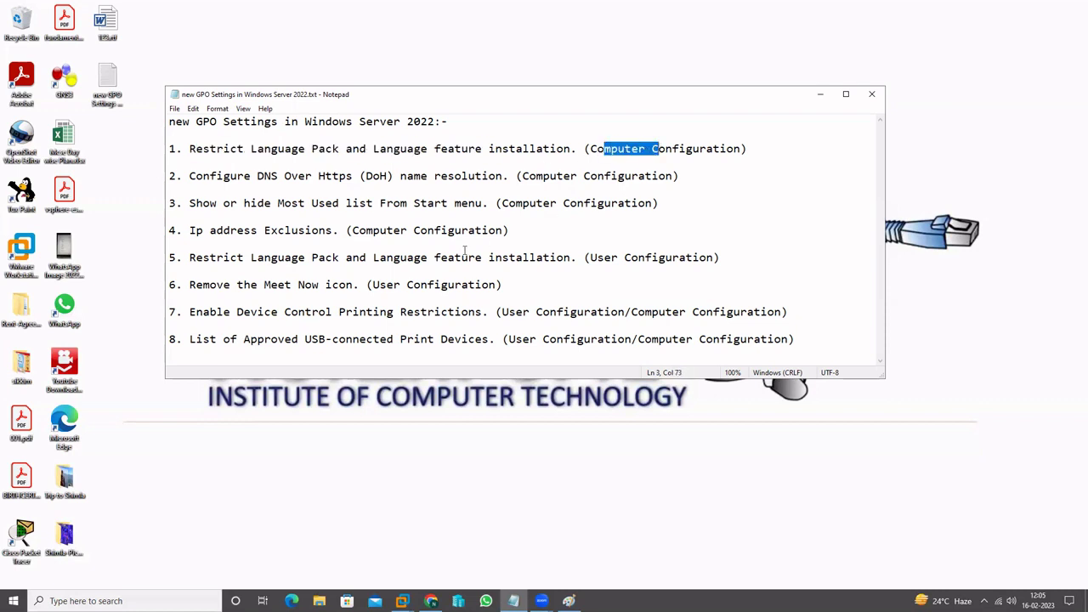
left_click_drag(204, 258, 489, 258)
left_click_drag(606, 256, 694, 257)
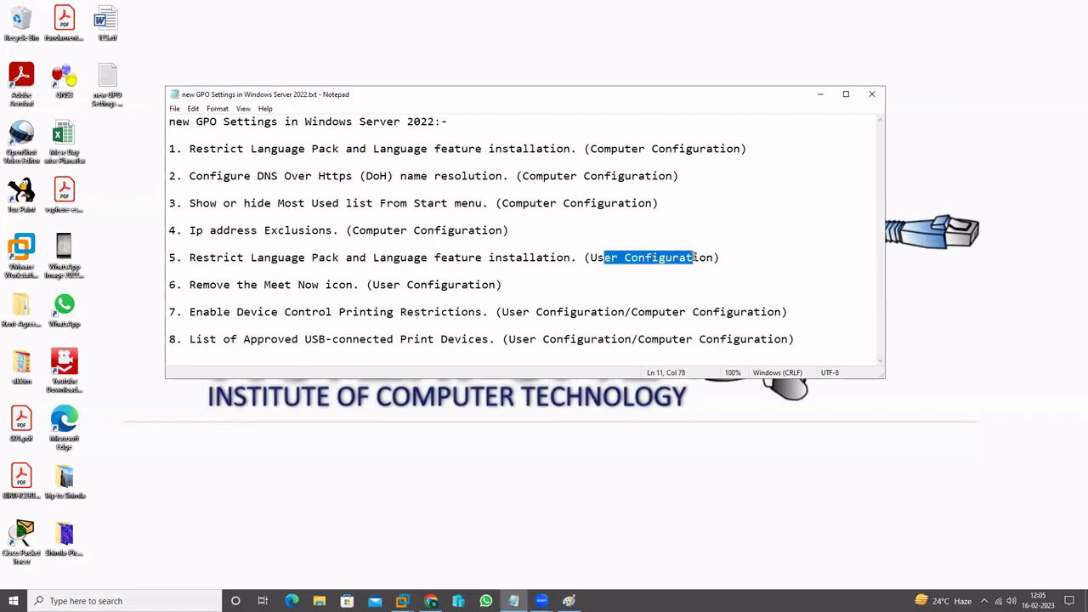
left_click(772, 261)
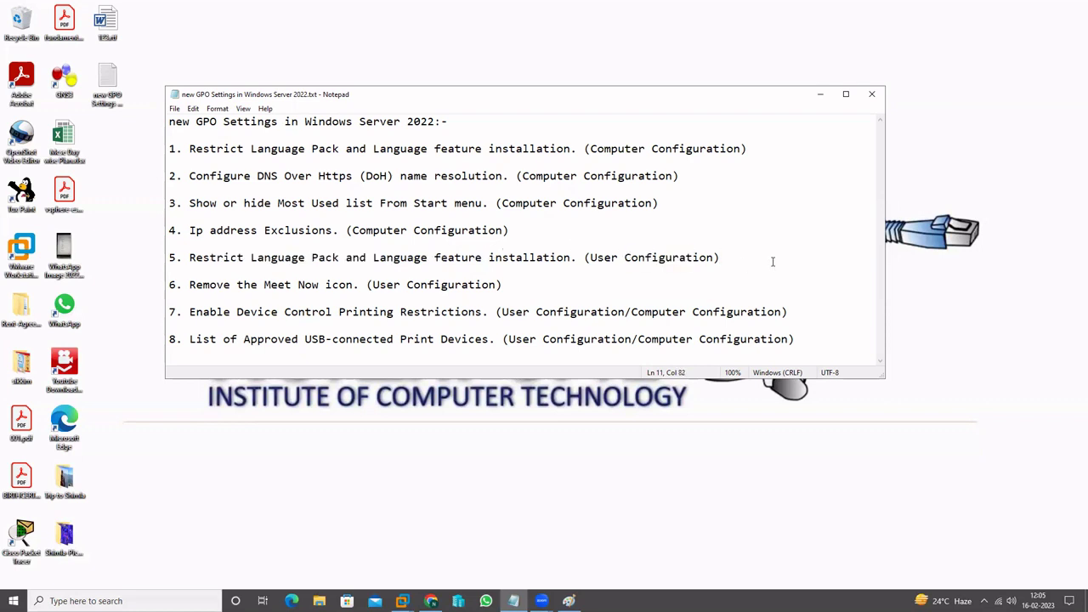
left_click_drag(196, 286, 340, 285)
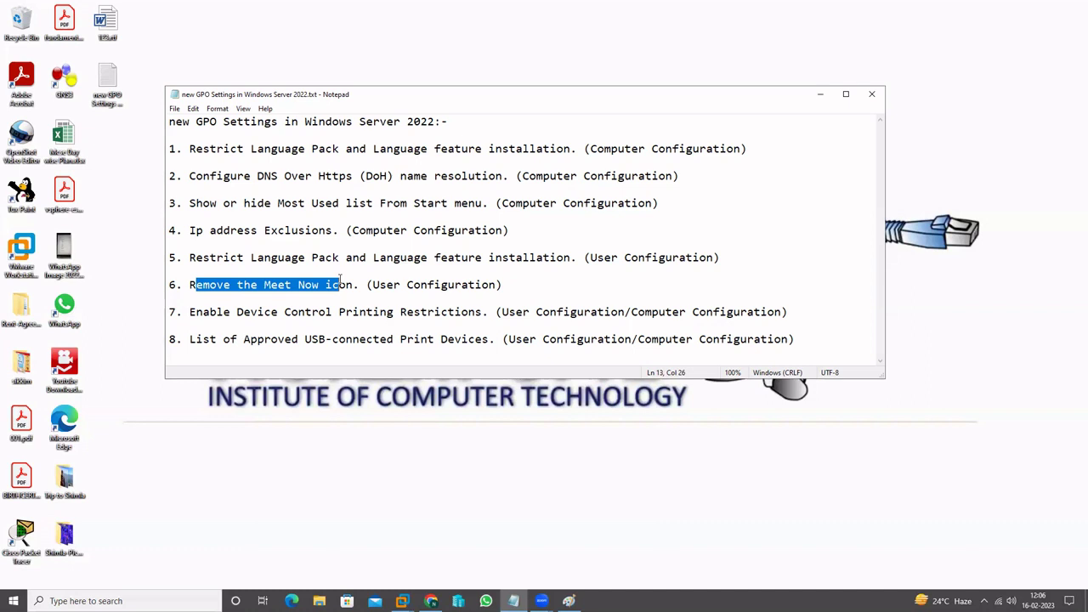
left_click(334, 299)
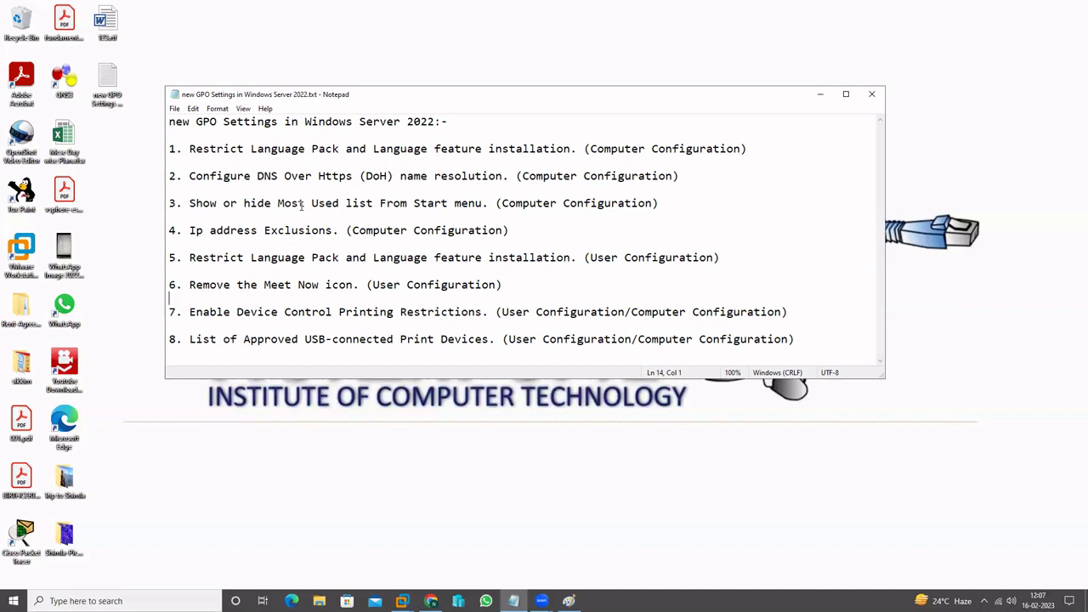
Hide Notepad, bring VMware Workstation forward, and sign in to Server-2022-PDC with the Administrator password
left_click(819, 95)
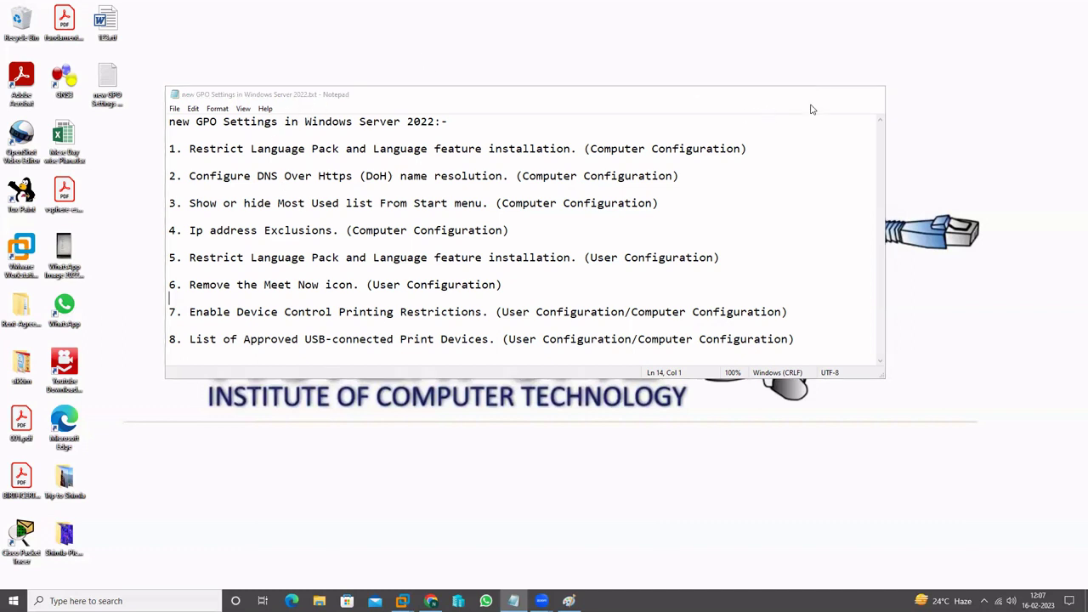
left_click(431, 601)
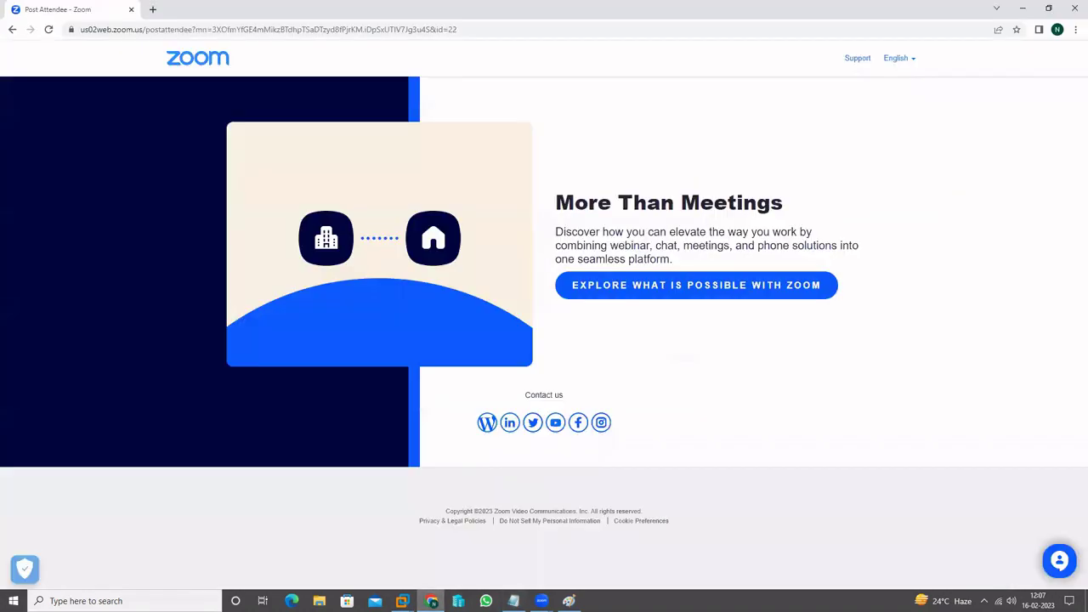
left_click(431, 600)
left_click(402, 601)
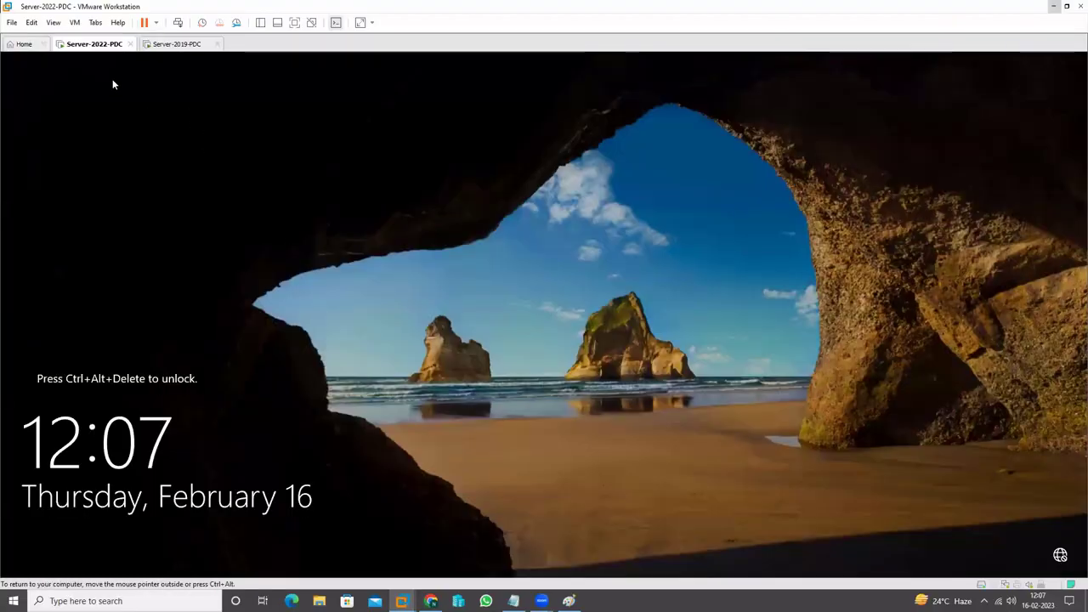
key("ctrl+alt+Insert")
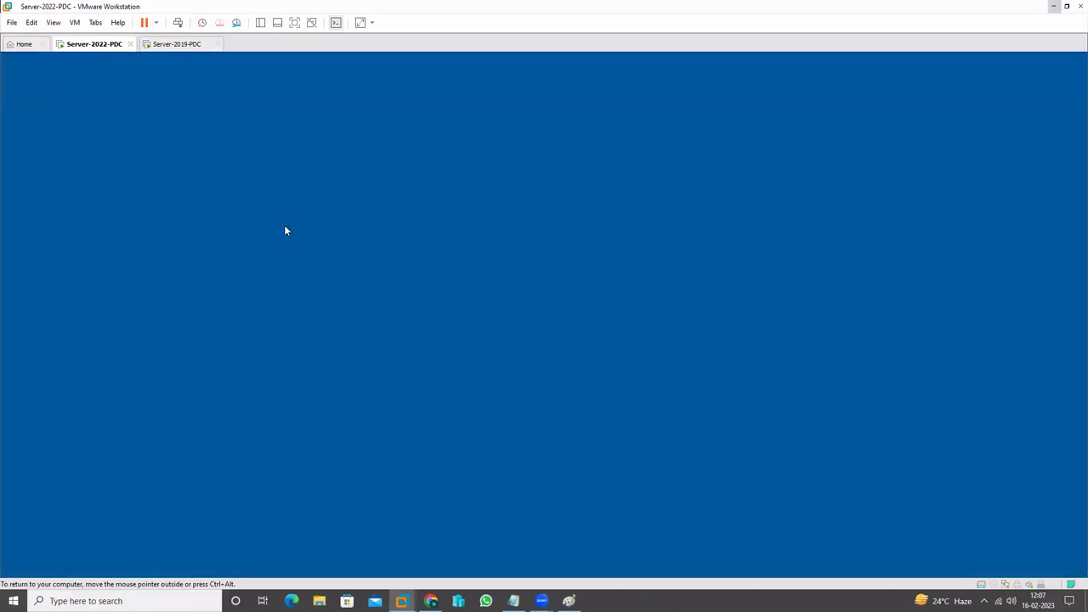
type("*****")
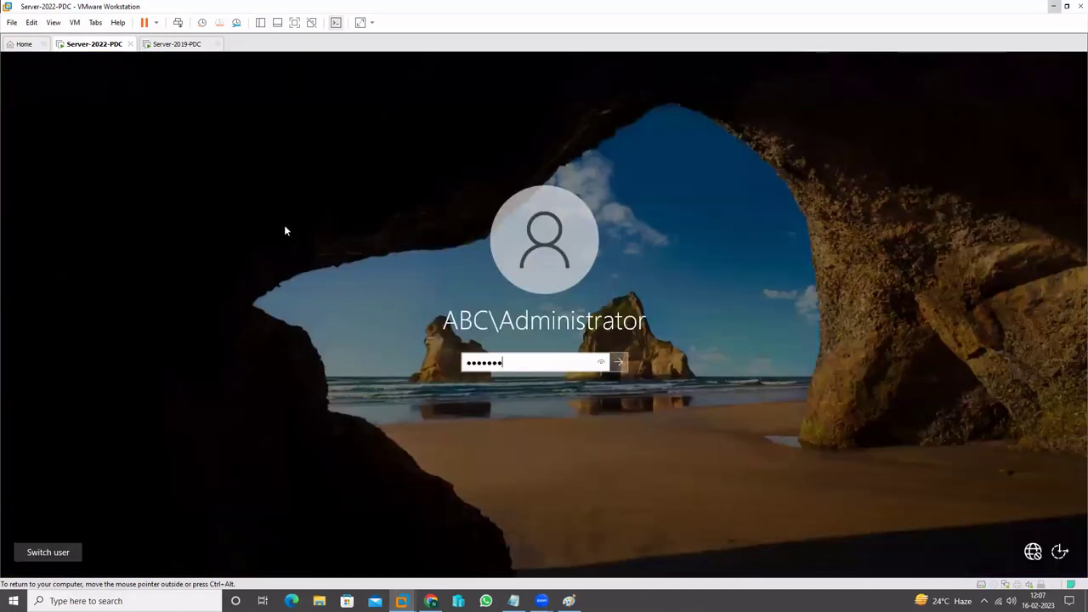
key("Return")
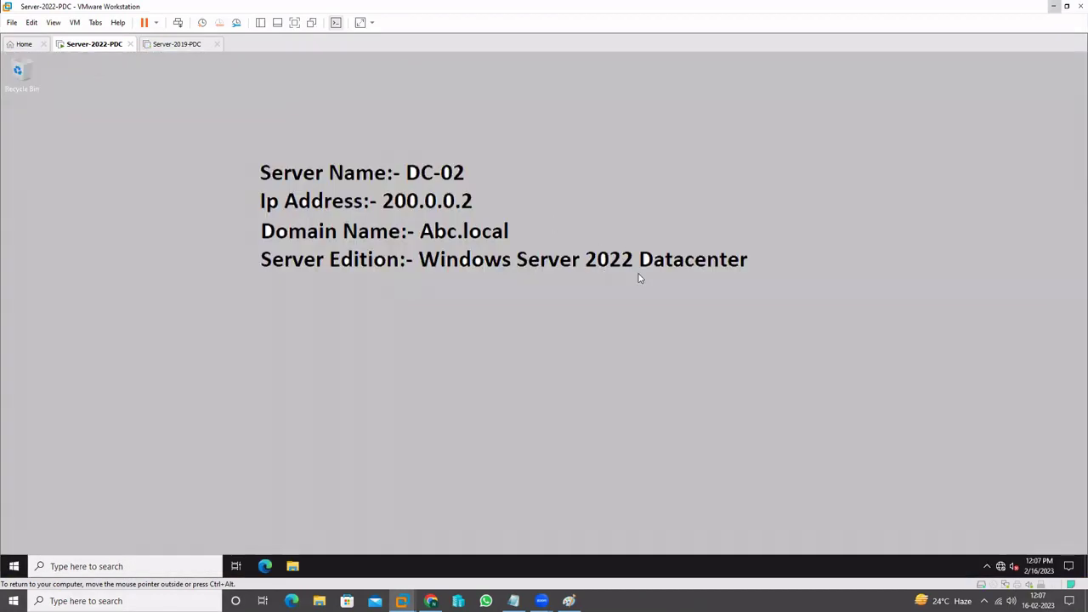
Power on the Server-2019-PDC virtual machine and focus its running desktop
left_click(169, 44)
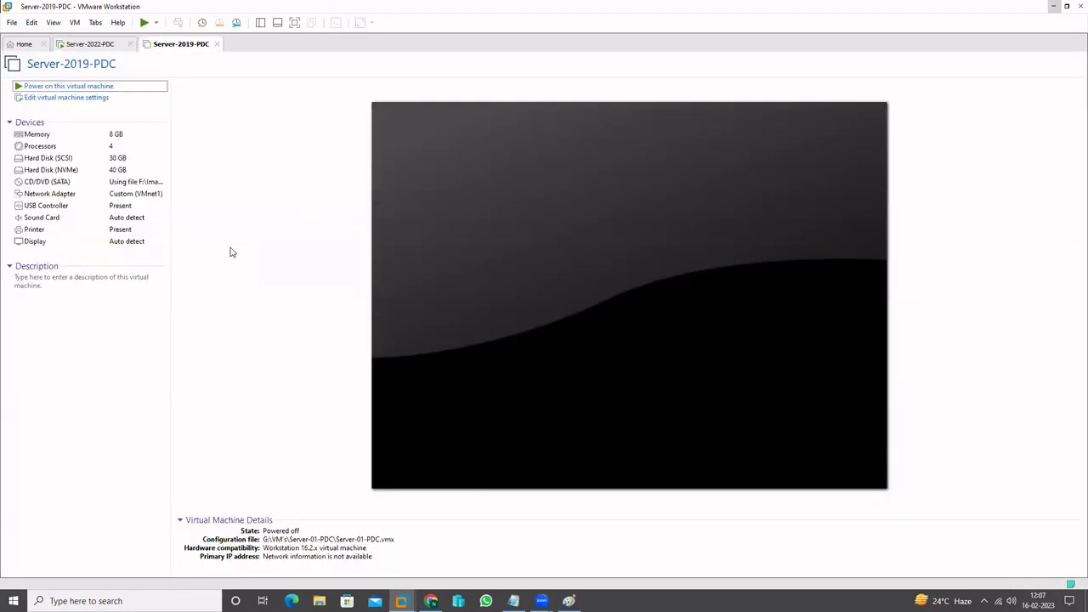
left_click(94, 87)
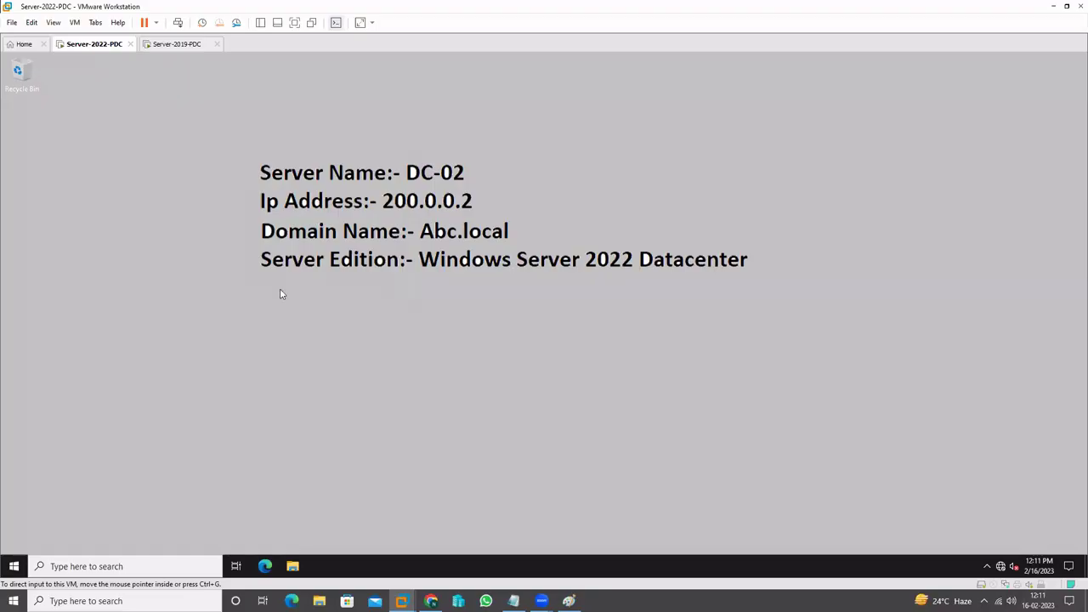
left_click(175, 44)
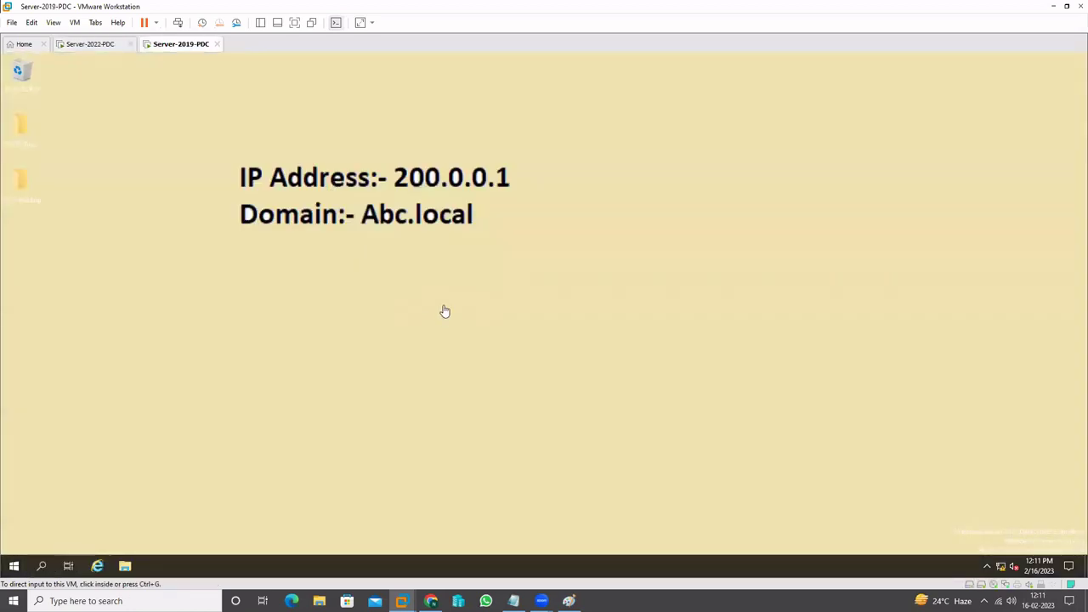
left_click(443, 309)
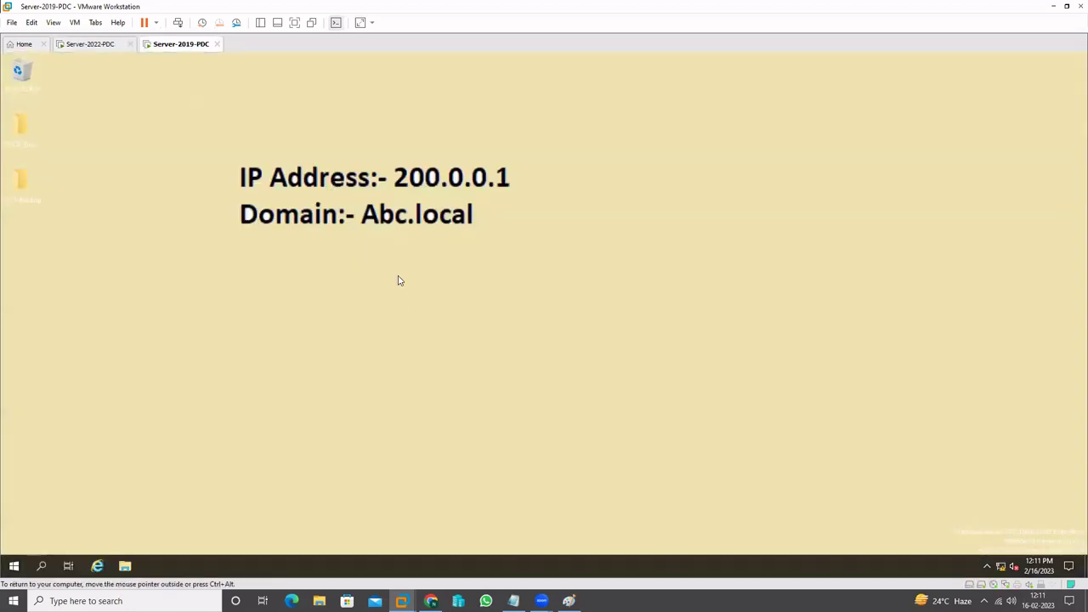
Return to the Server-2022-PDC machine and reopen the Notepad GPO settings list
left_click(92, 44)
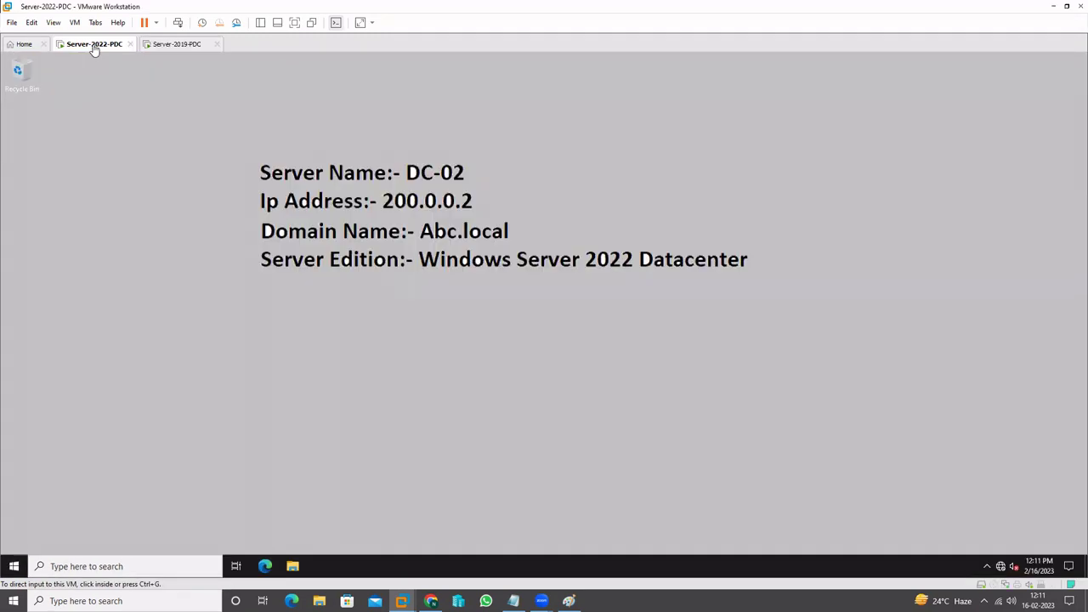
left_click(612, 292)
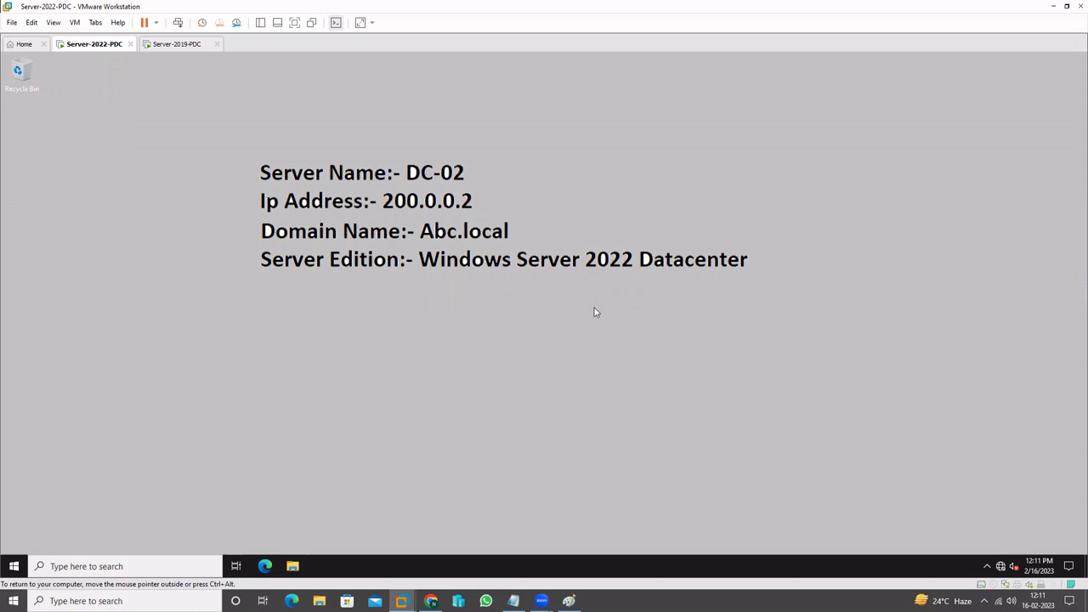
left_click(514, 601)
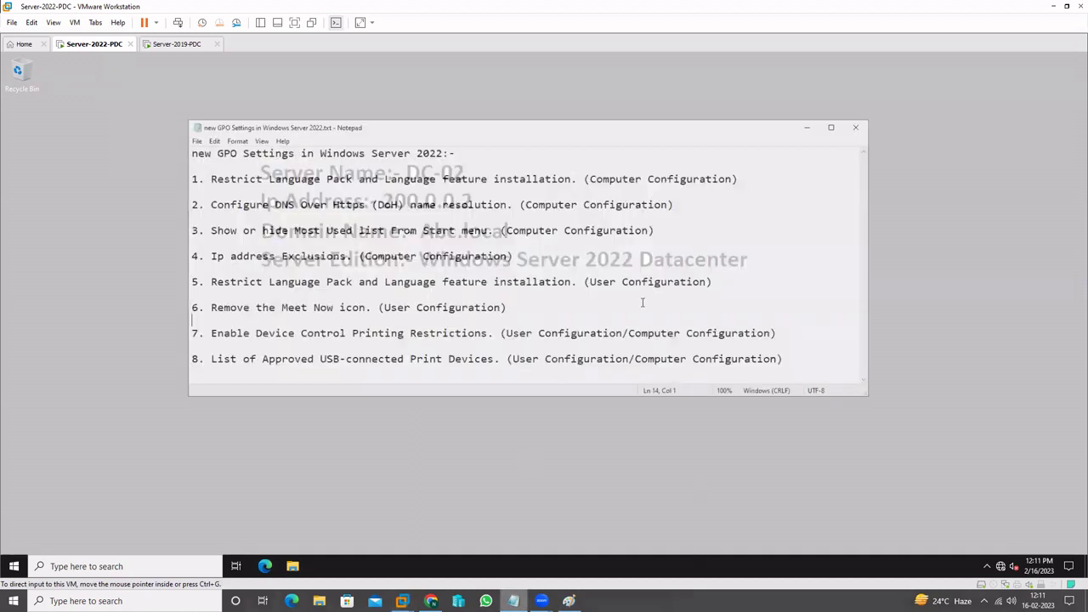
Highlight 'Windows Server 2022' and 'Restrict Language Pack' in the notes, then minimise Notepad
left_click_drag(312, 121, 436, 122)
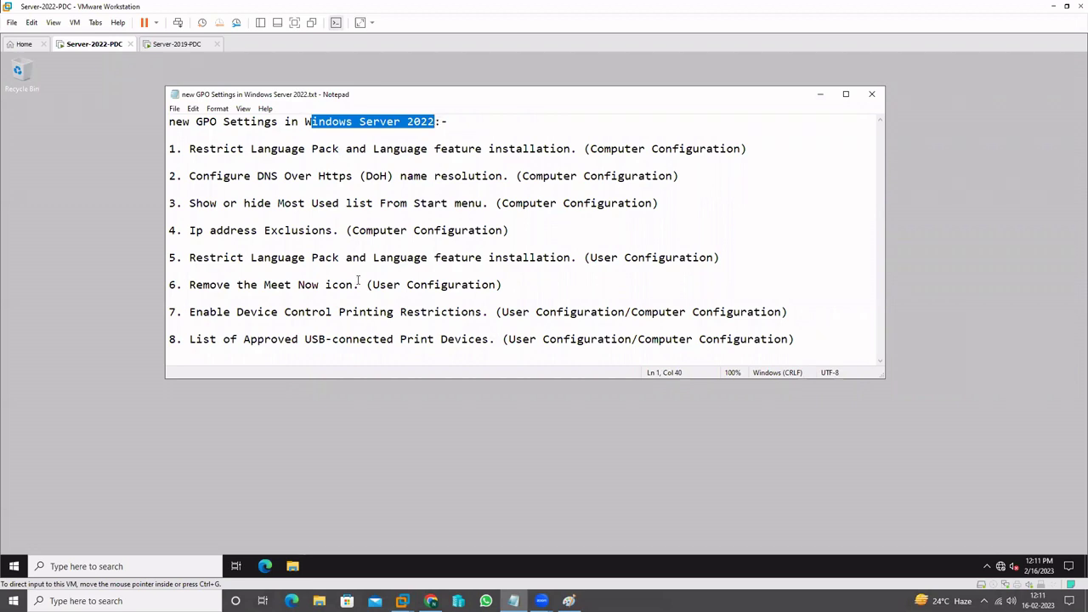
left_click_drag(215, 149, 326, 149)
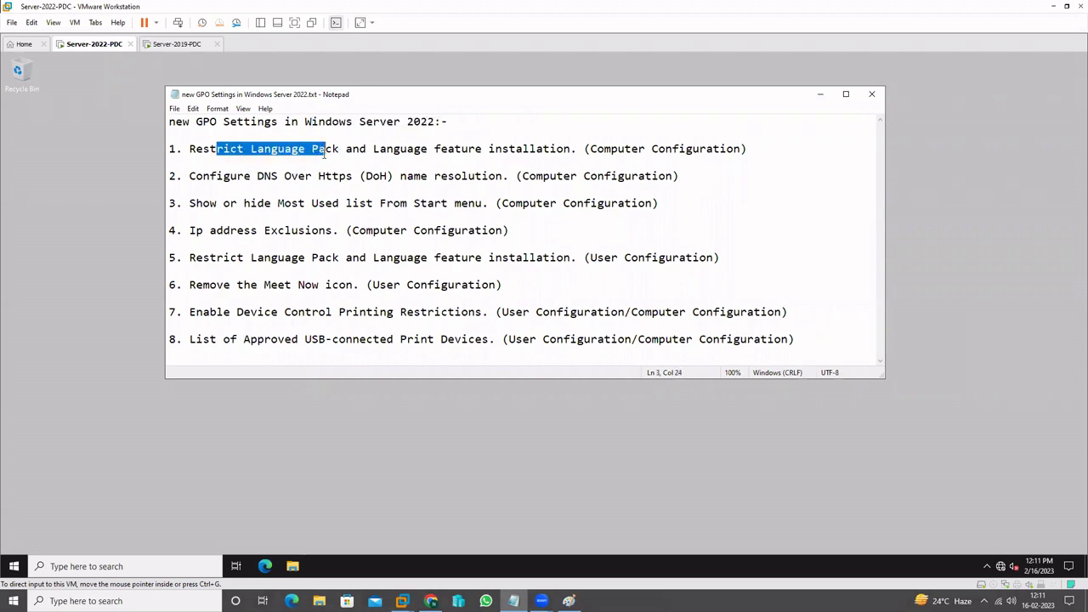
left_click(323, 189)
left_click(820, 97)
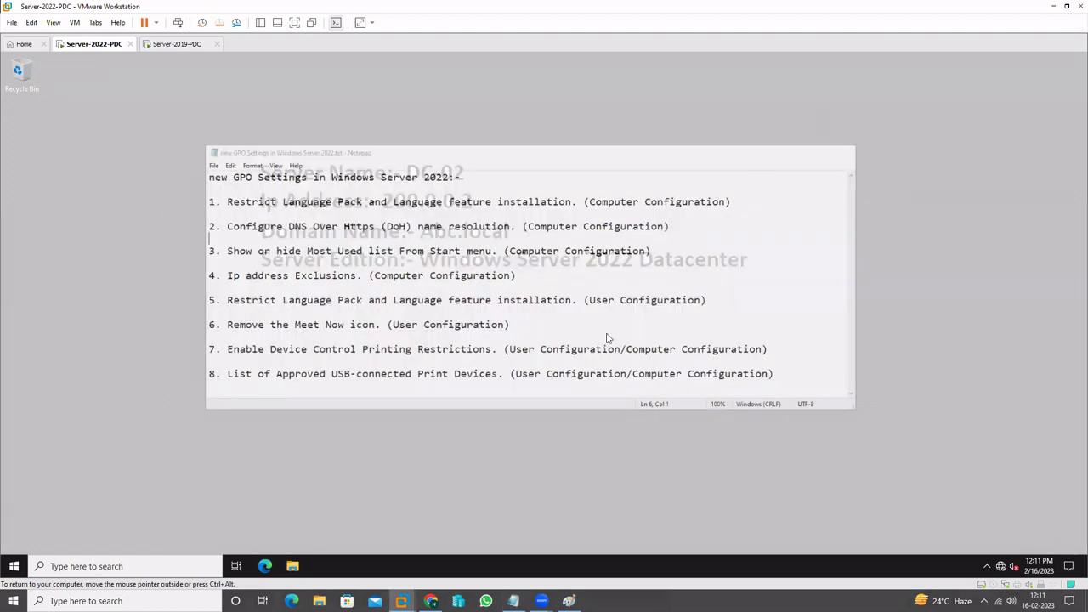
Browse the Start menu's Windows Administrative Tools group, then close the apps list
right_click(15, 568)
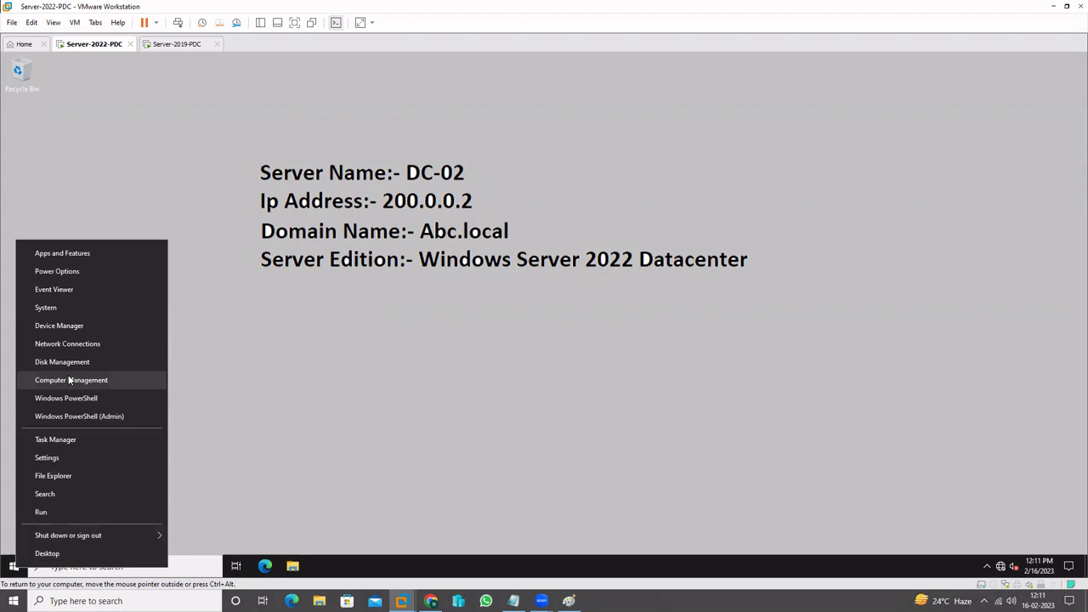
left_click(359, 420)
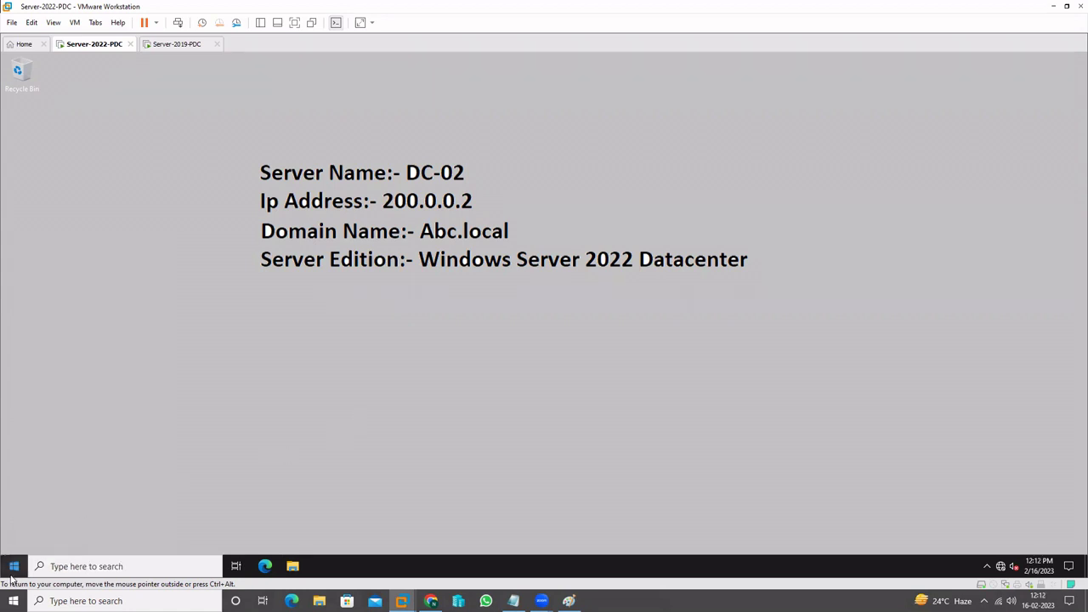
left_click(14, 566)
left_click(94, 349)
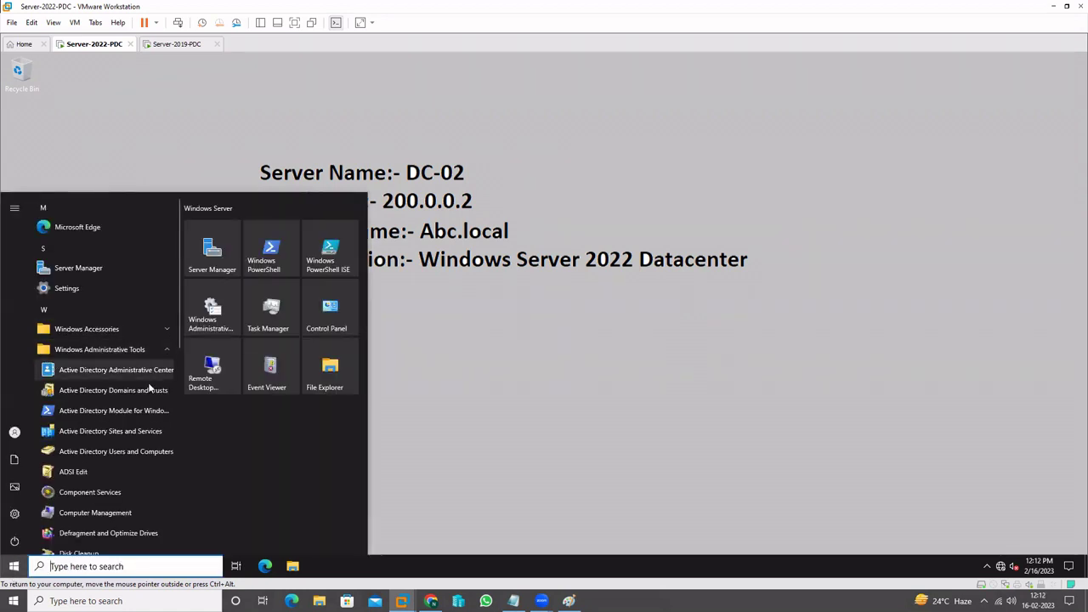
scroll(129, 485, "down", 5)
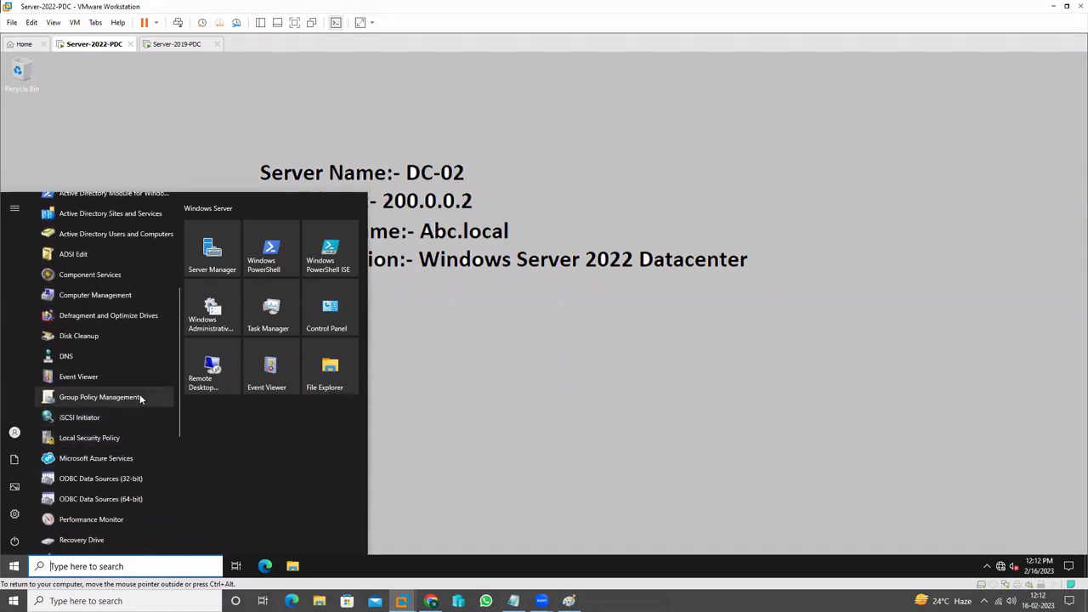
left_click(478, 413)
Run gpmc.msc from the Run prompt to launch Group Policy Management
right_click(19, 562)
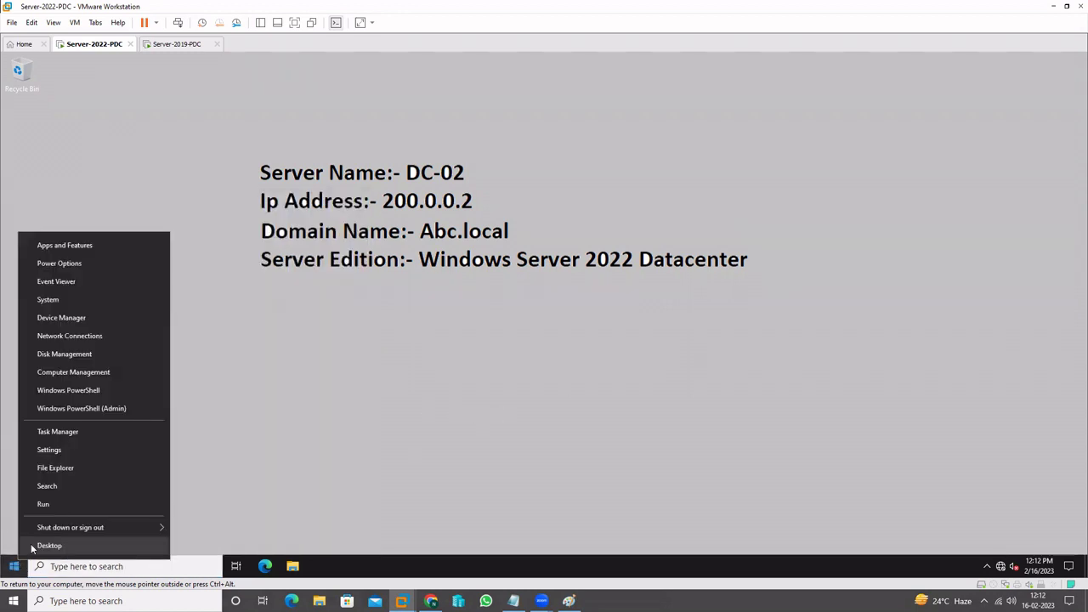
left_click(43, 504)
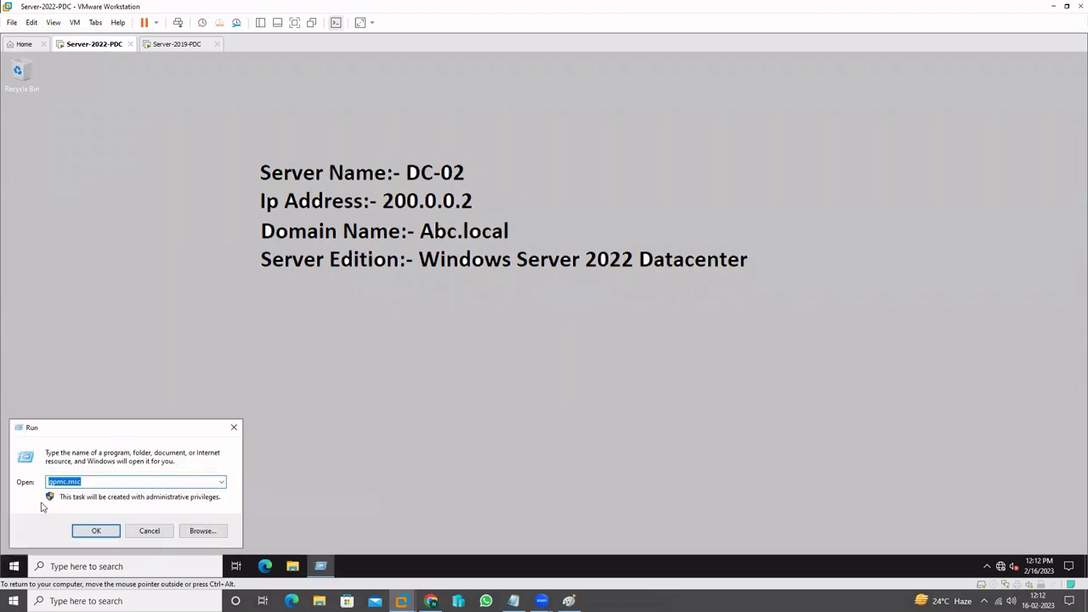
left_click(95, 481)
left_click(96, 530)
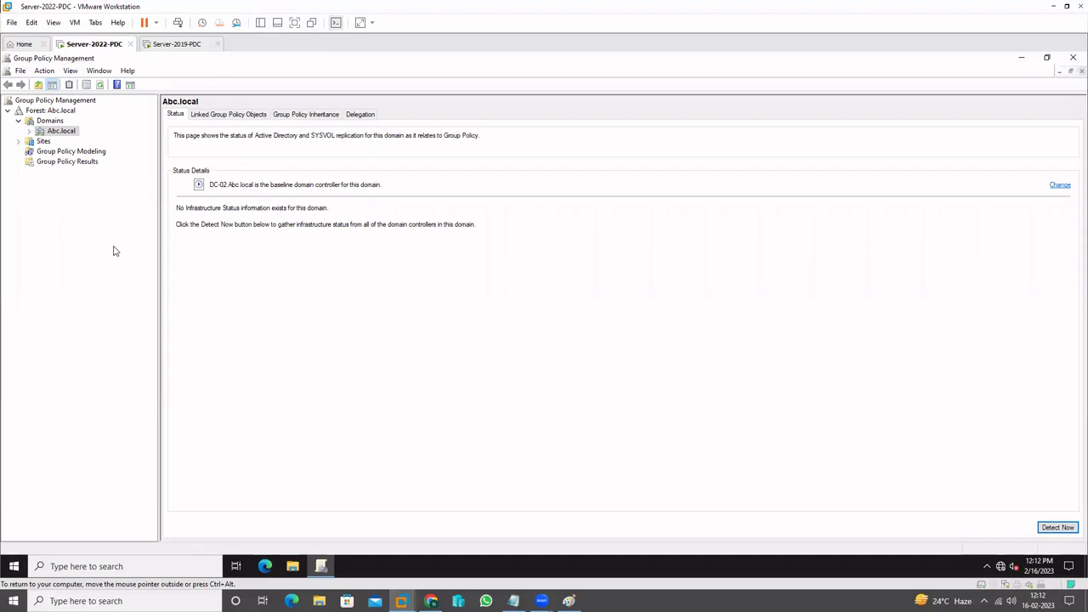
Open the Default Domain Policy under Abc.local for editing in Group Policy Management Editor
left_click(30, 132)
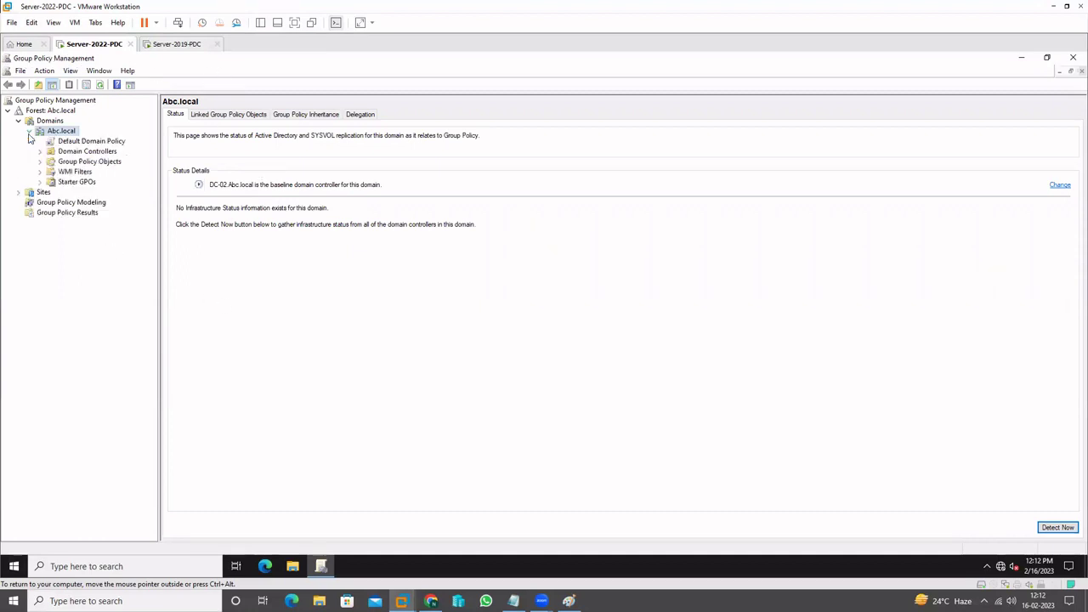
left_click(94, 141)
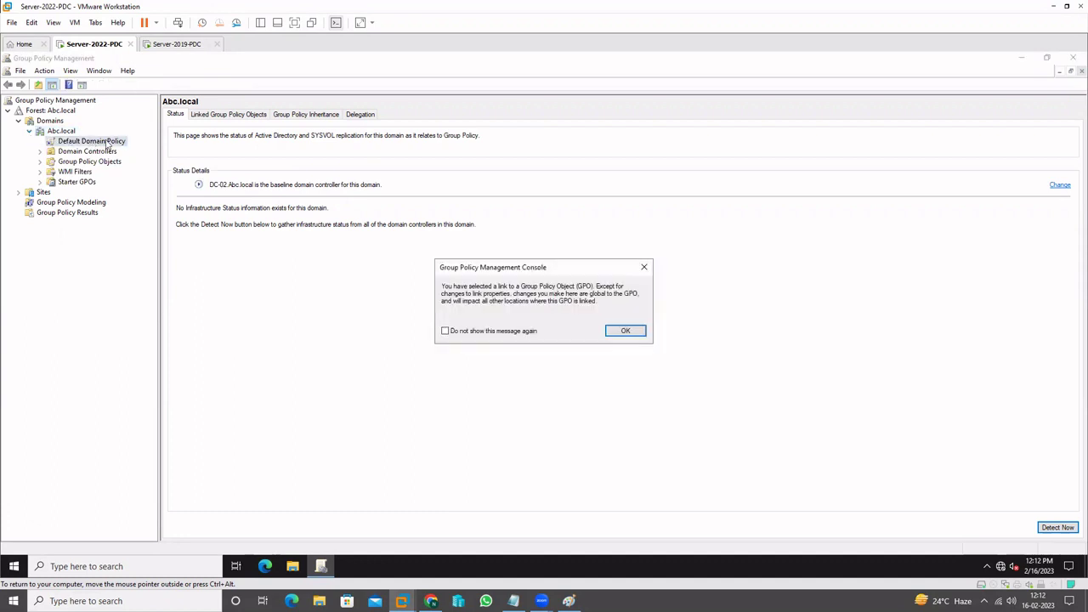
left_click(627, 330)
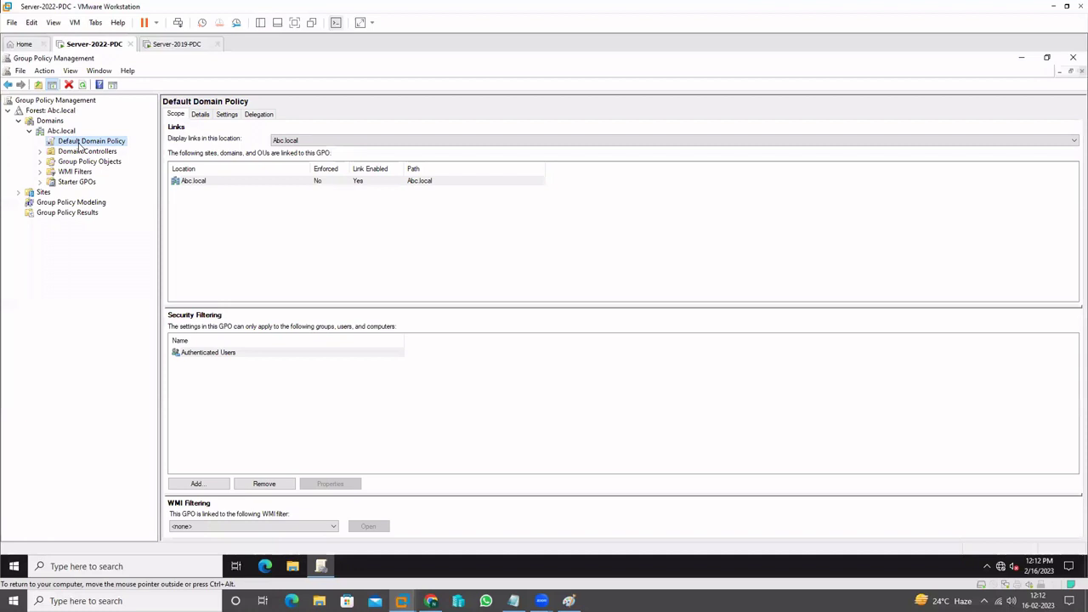
right_click(79, 146)
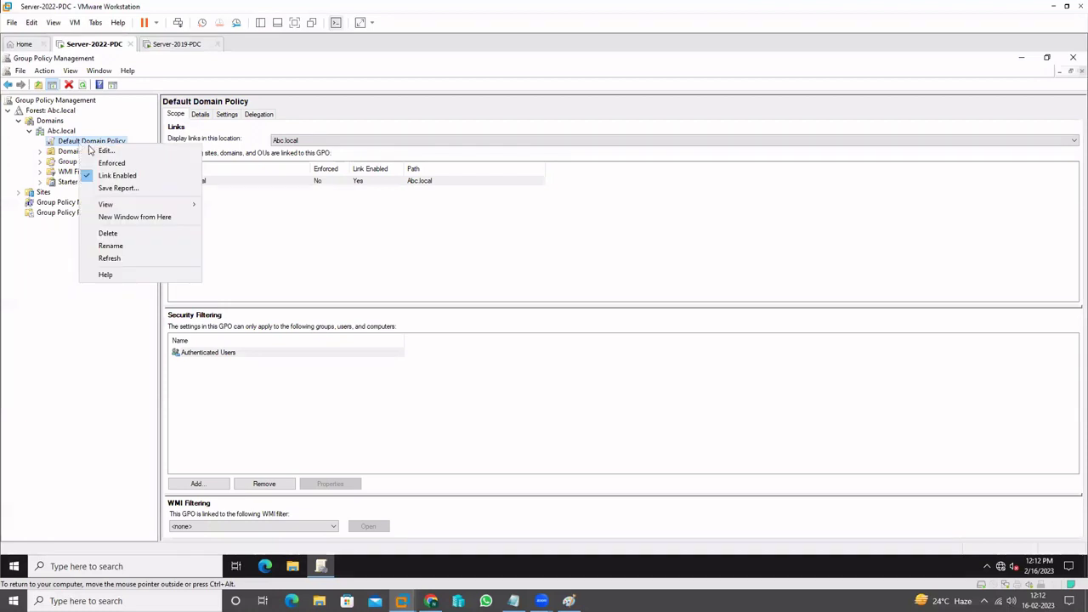
left_click(102, 151)
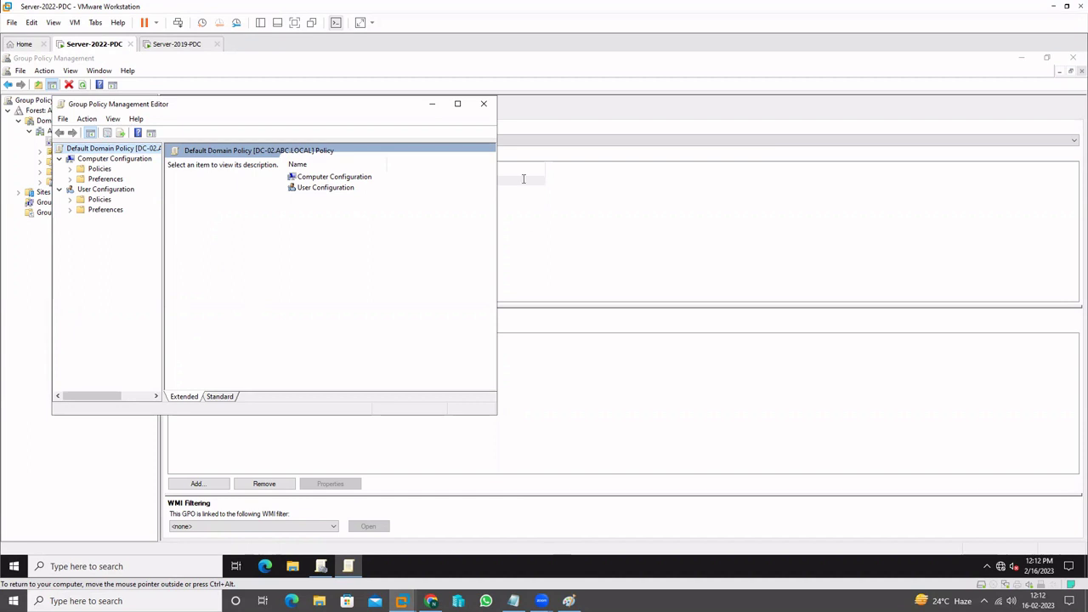
Mark the first listed setting in the notes, then expand Computer Configuration > Policies in a maximized editor
left_click_drag(524, 179, 669, 176)
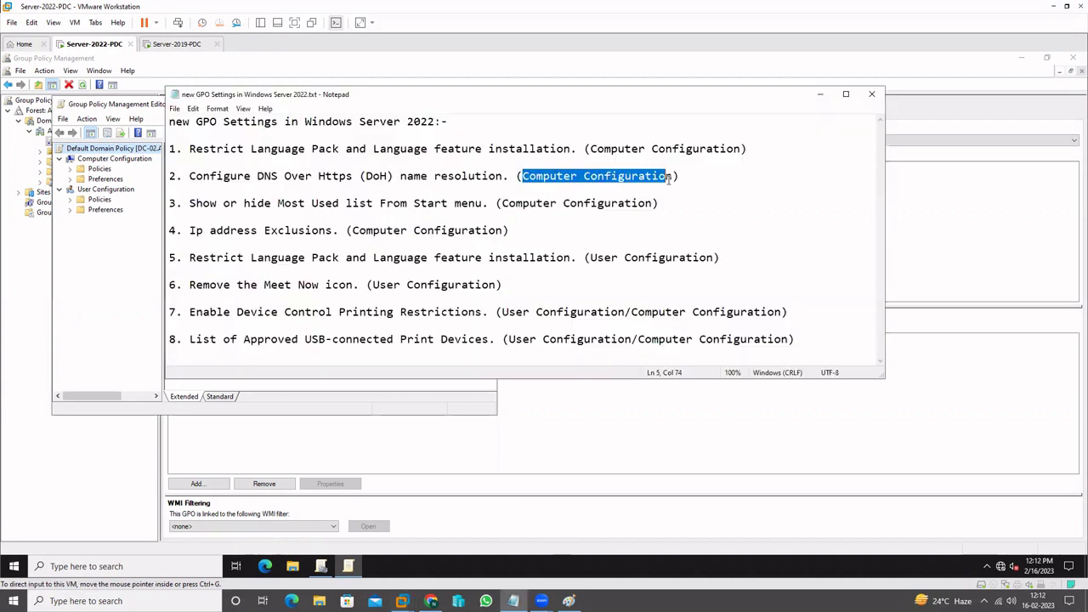
left_click(594, 149)
left_click_drag(347, 149, 612, 149)
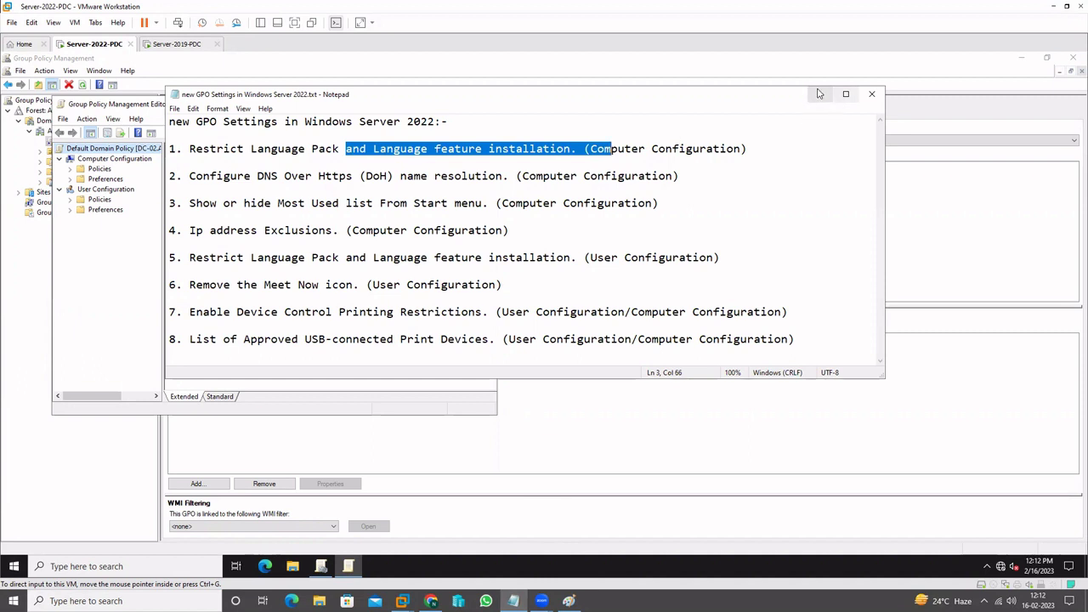
left_click(818, 93)
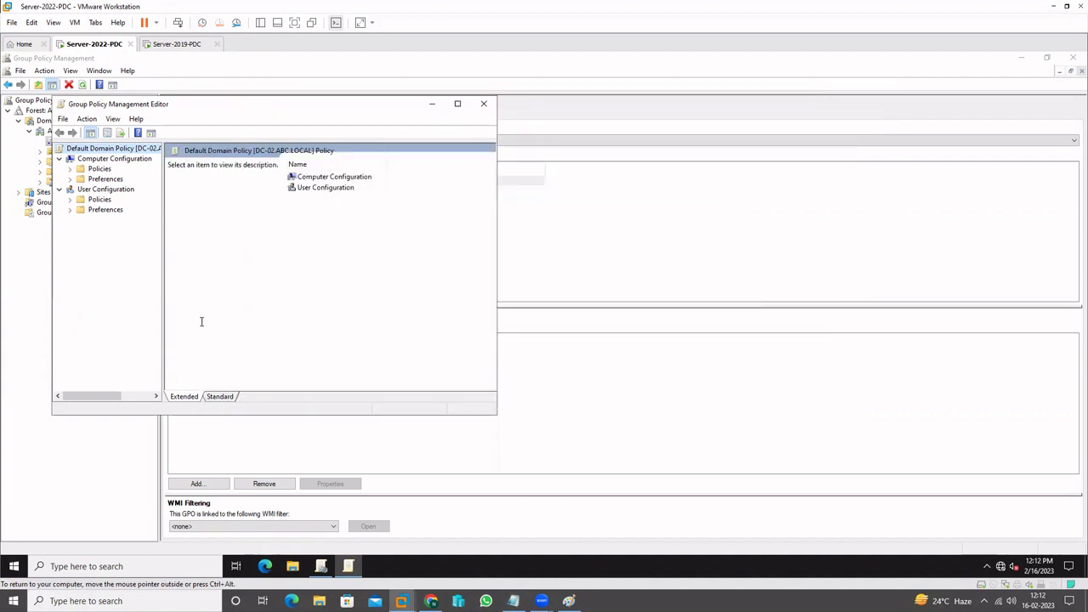
left_click(70, 170)
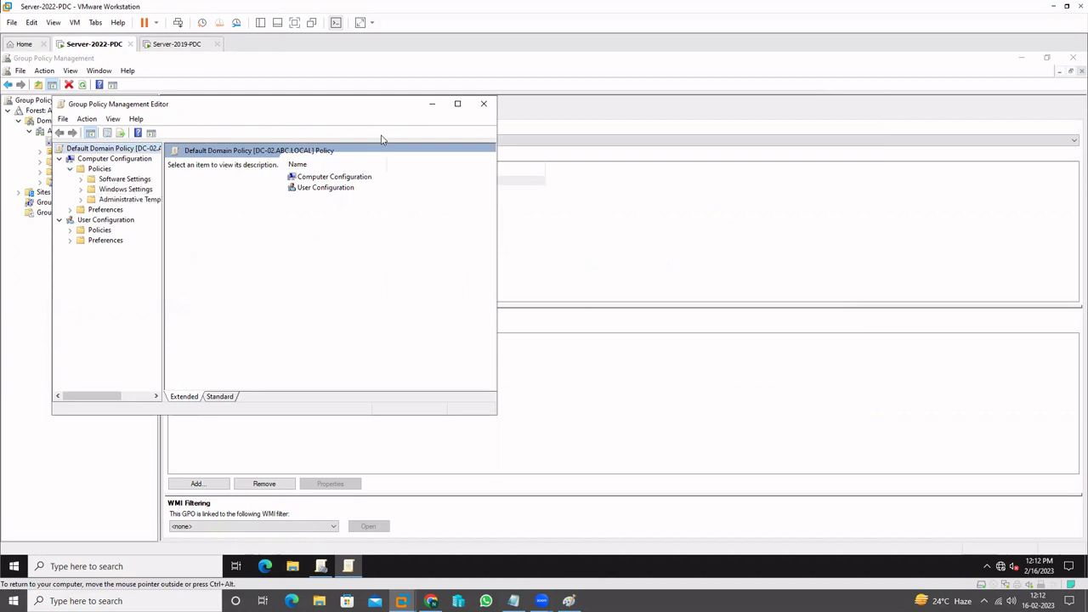
left_click(457, 103)
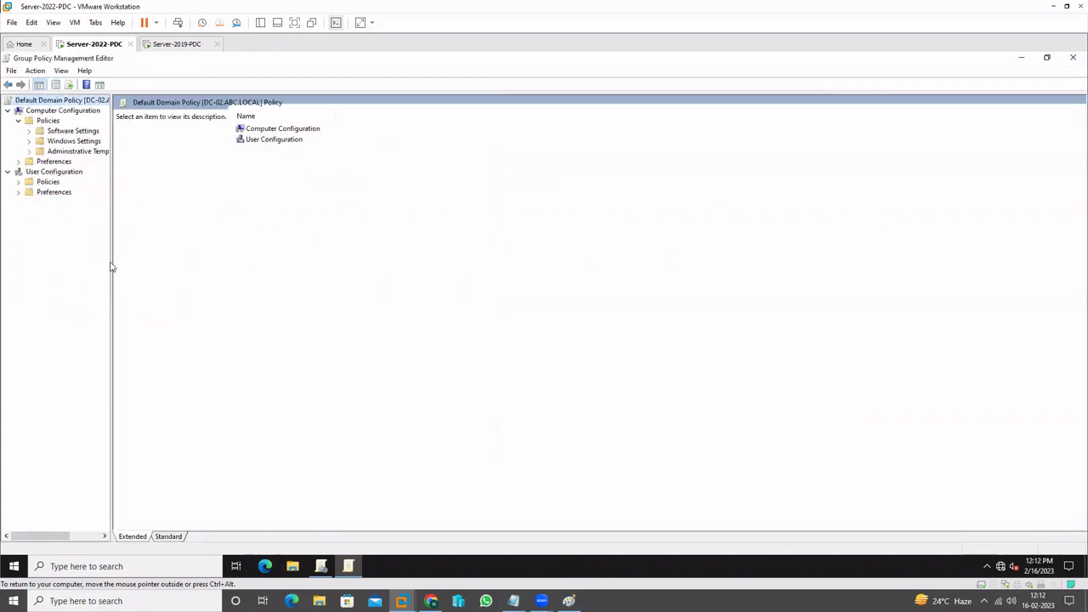
Select Restrict Language Pack and Language Feature Installation under Control Panel > Regional and Language Options, then switch to Server-2019-PDC
left_click_drag(110, 262, 182, 260)
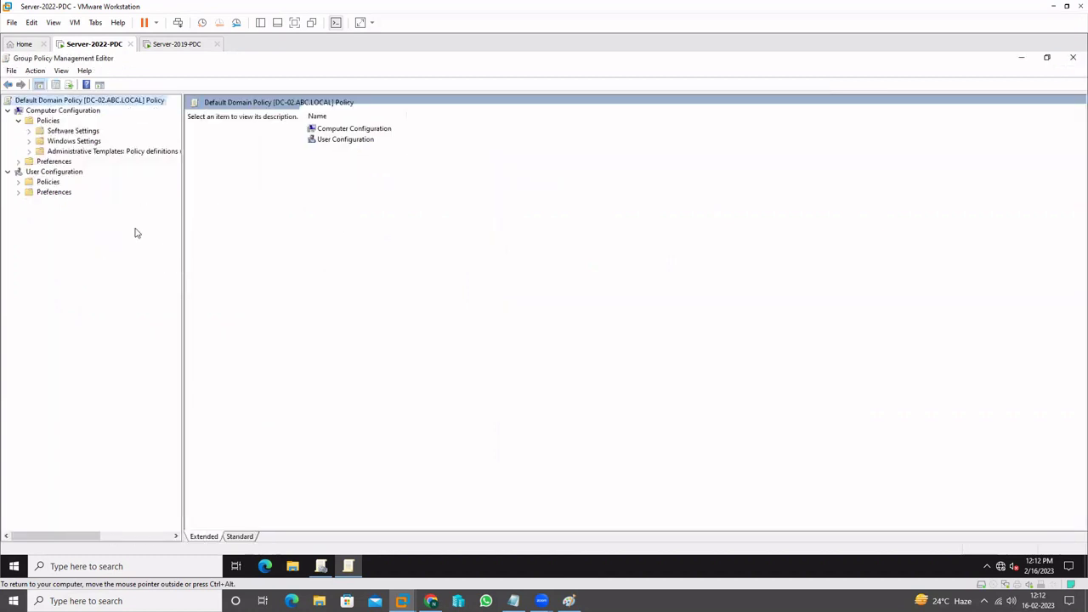
left_click(30, 151)
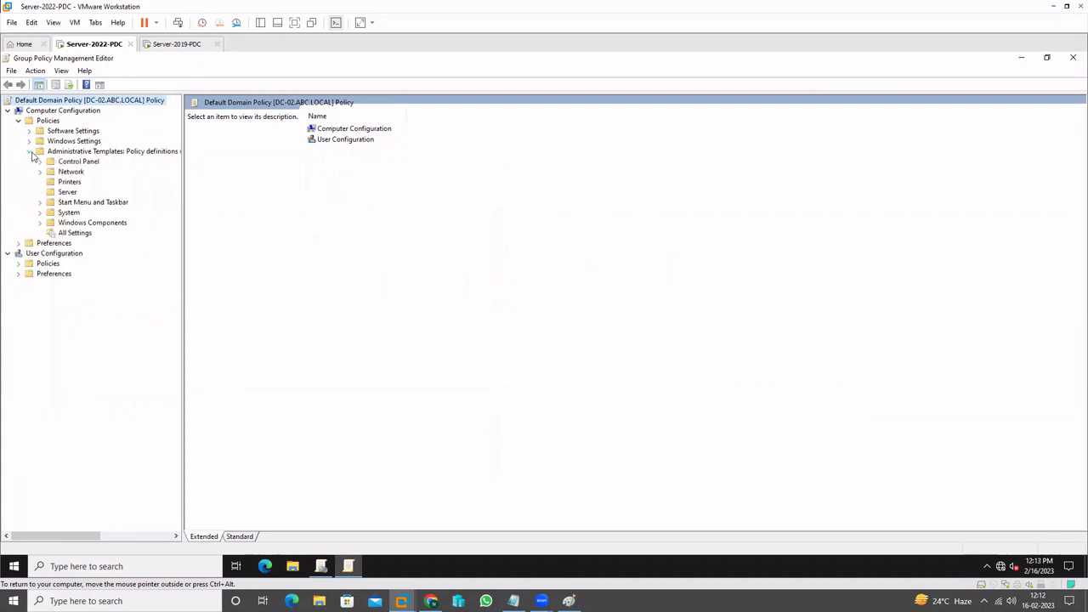
left_click(40, 161)
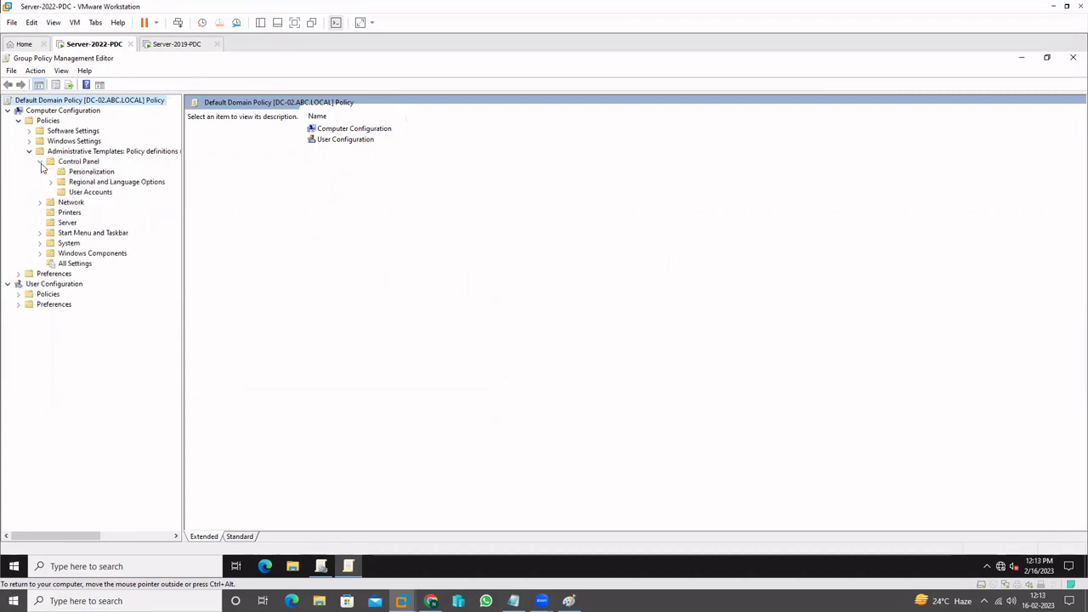
left_click(116, 182)
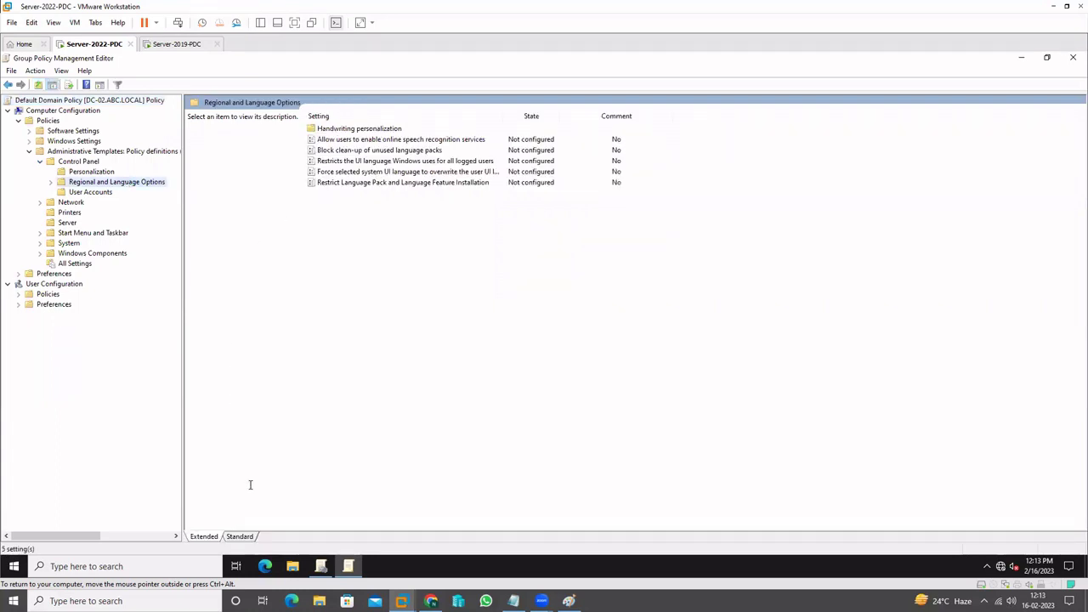
left_click(243, 537)
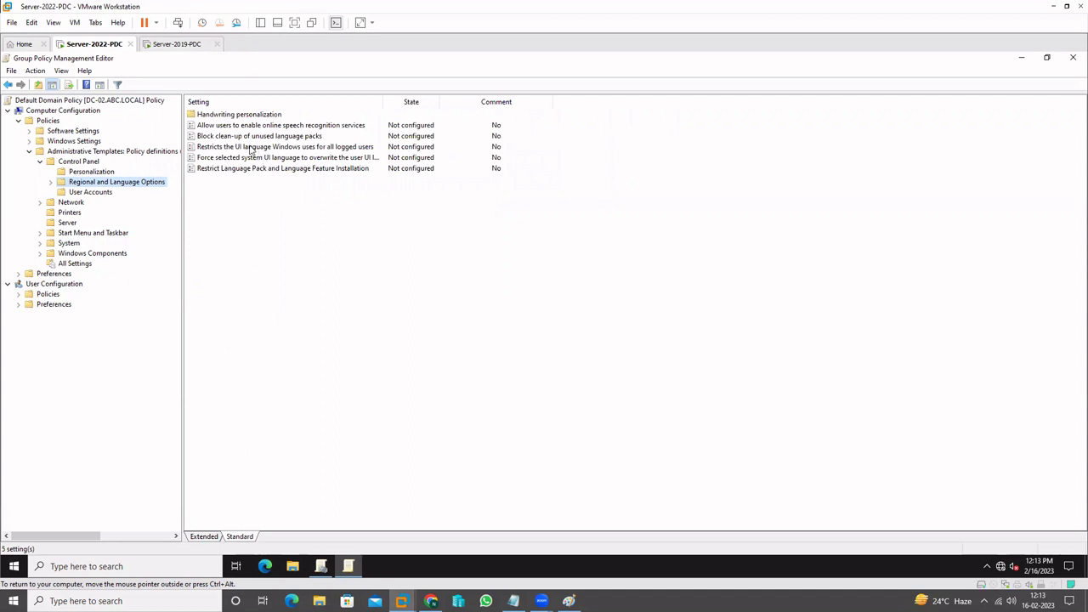
left_click(226, 171)
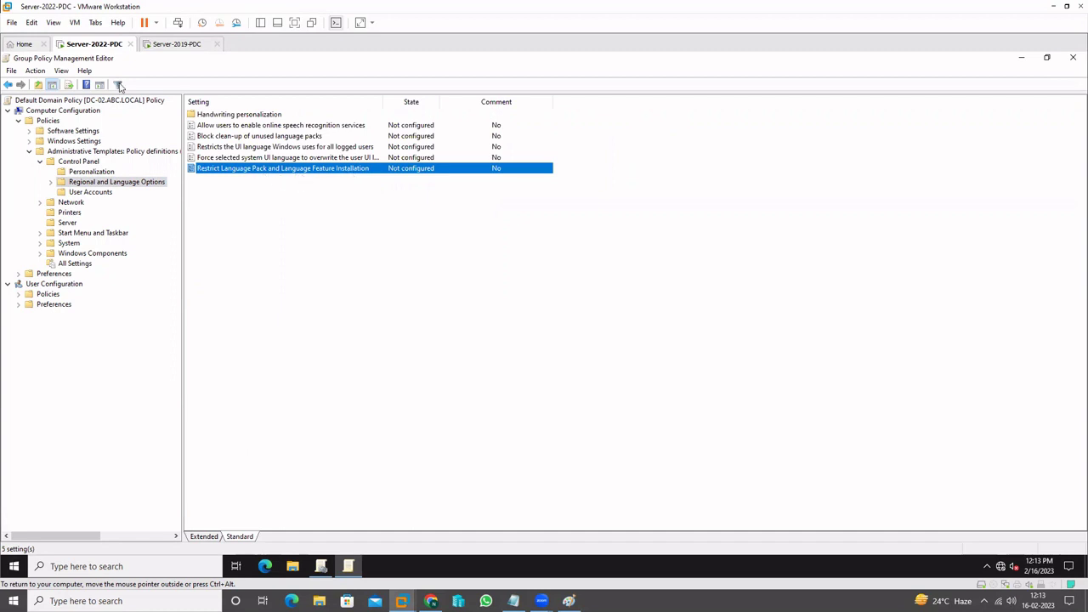
left_click(177, 45)
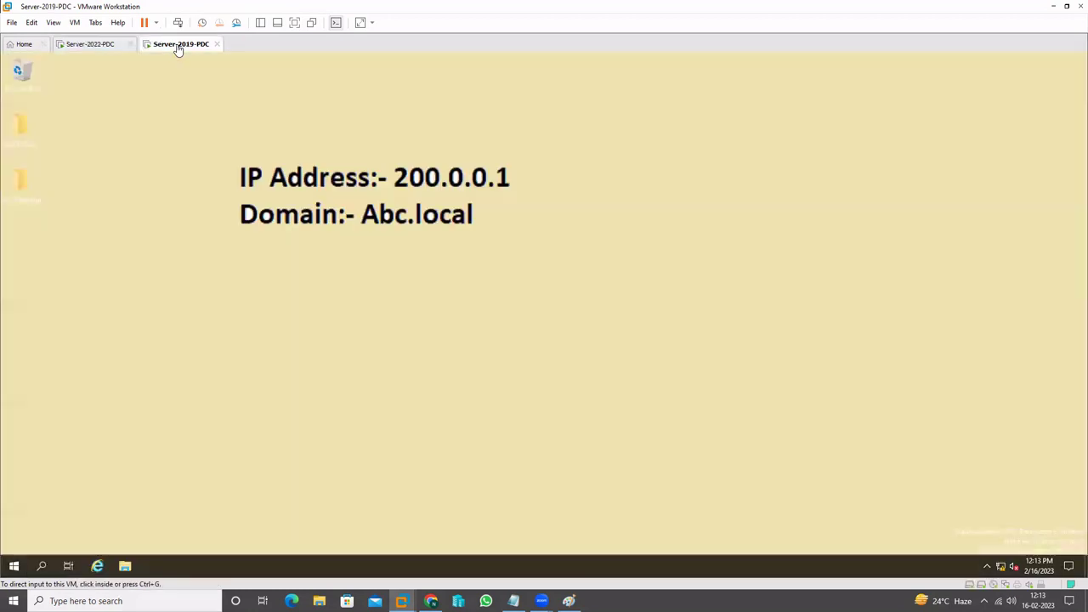
On Server 2019, launch Group Policy Management and edit the Default Domain Policy
right_click(15, 568)
left_click(53, 515)
left_click(90, 532)
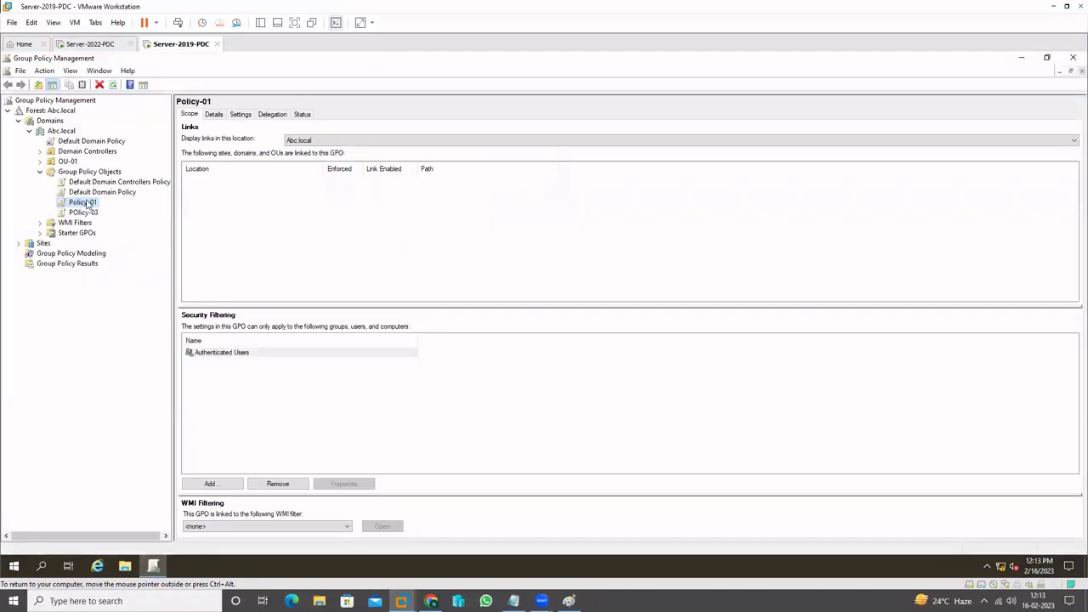
left_click(85, 141)
right_click(108, 141)
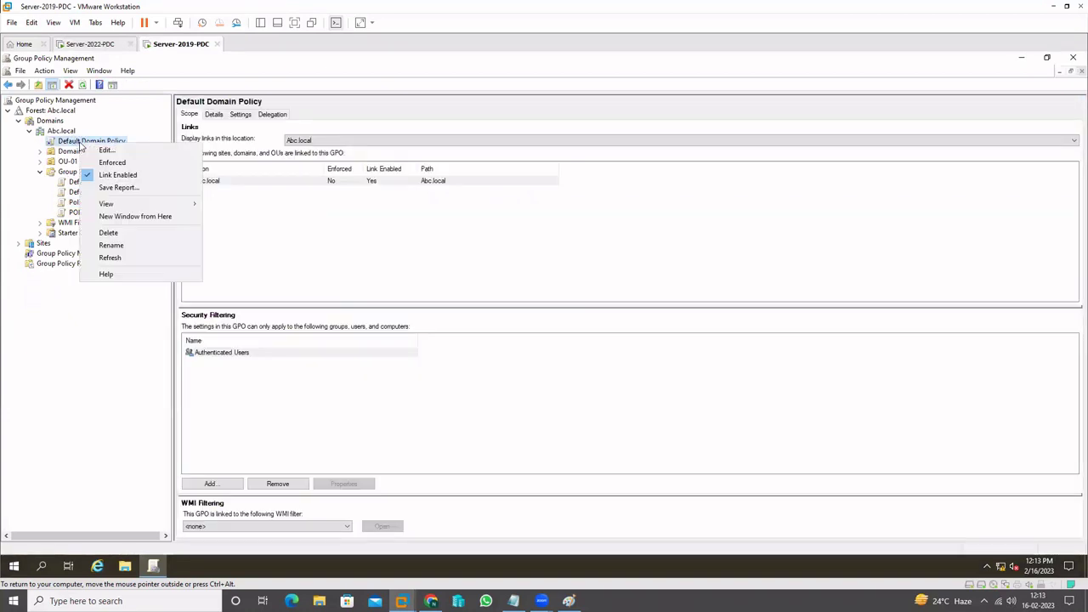
left_click(111, 149)
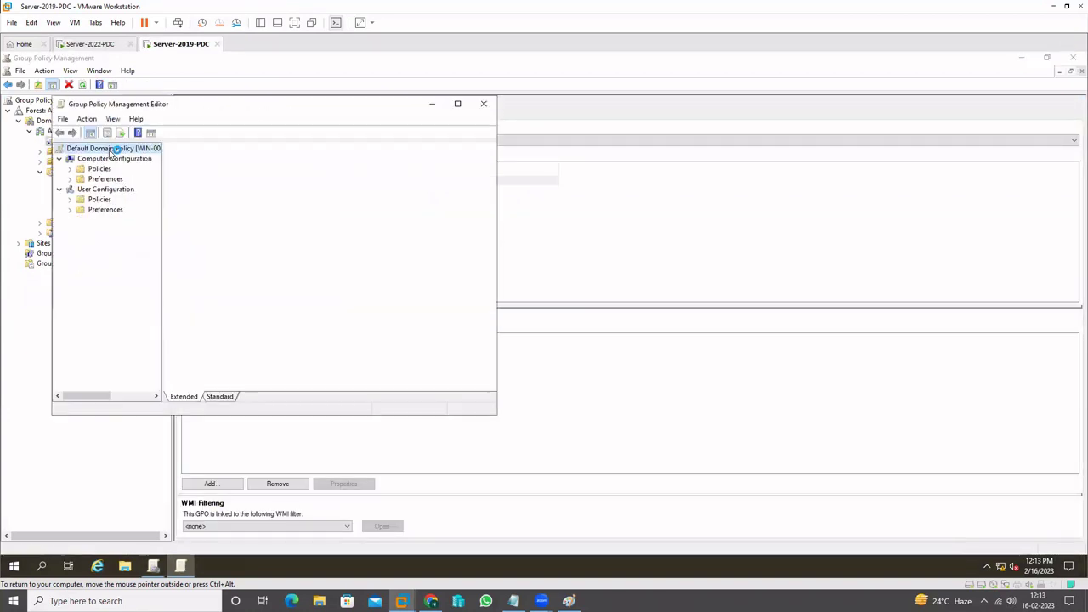
Show Administrative Templates > Control Panel > Regional and Language Options in a maximized editor, standard view
left_click(69, 169)
left_click(80, 200)
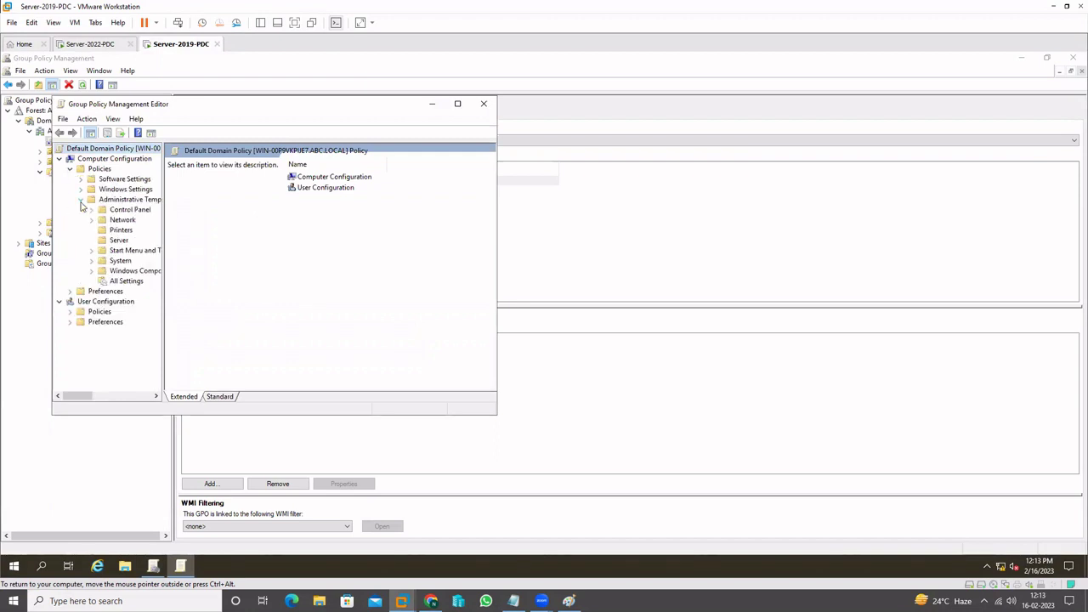
left_click(111, 210)
left_click(92, 211)
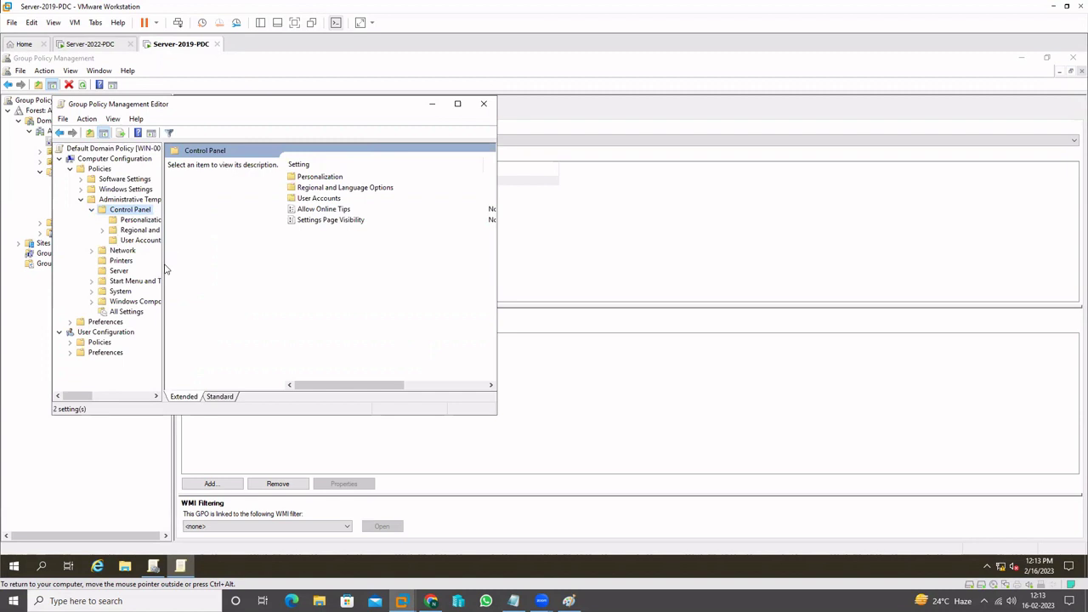
left_click_drag(161, 266, 200, 270)
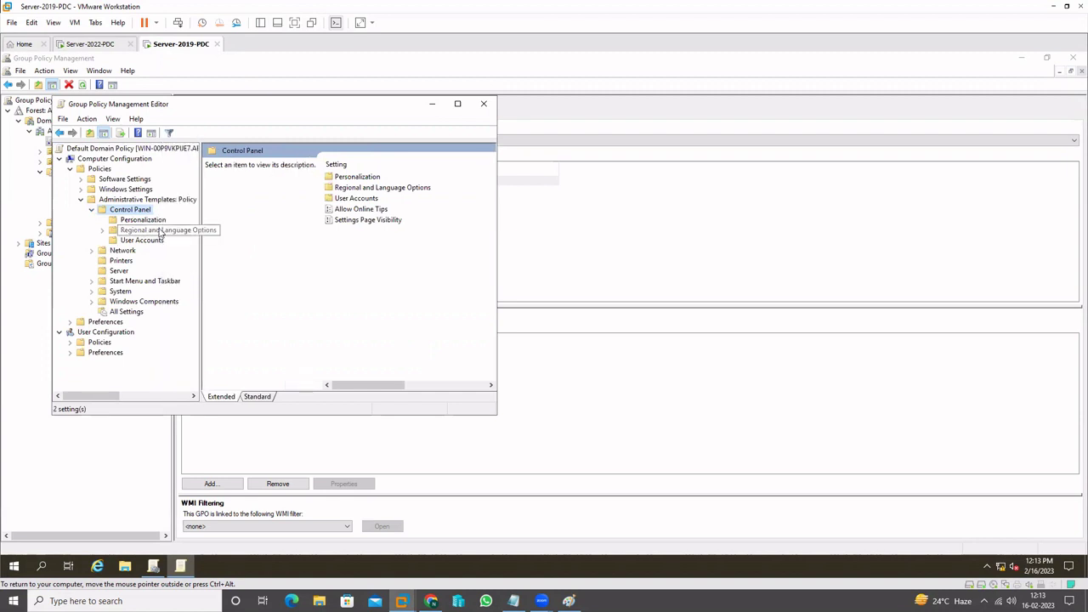
left_click(160, 230)
left_click(457, 103)
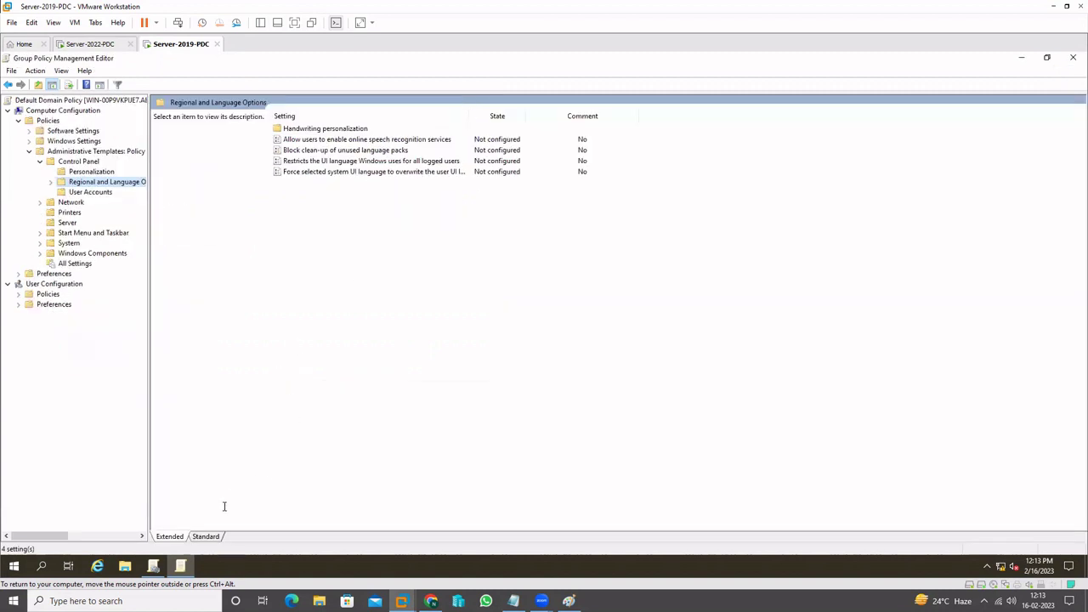
left_click(201, 538)
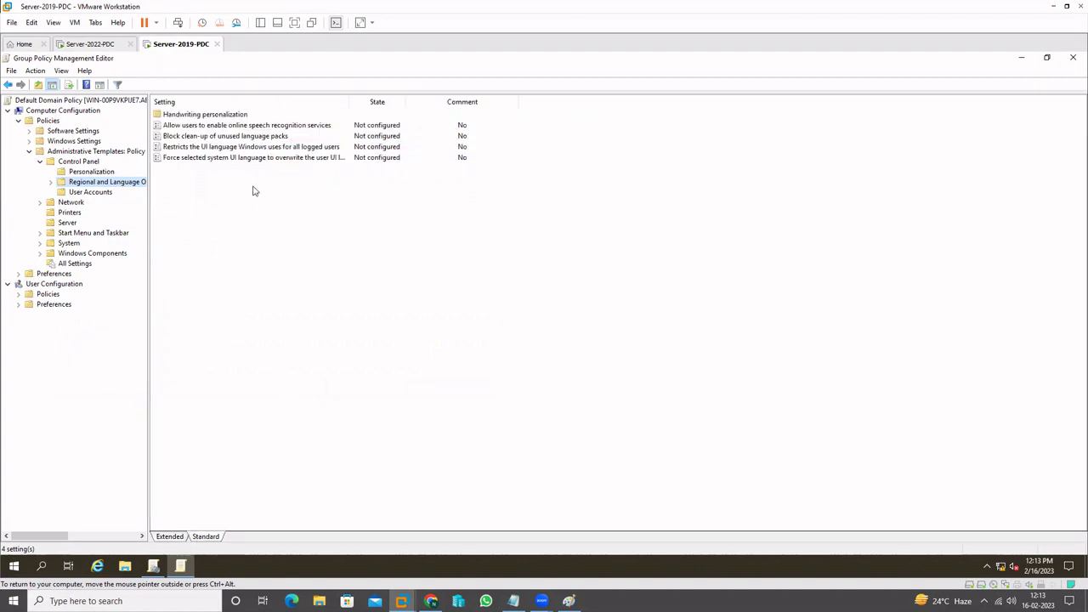
Compare the four Server 2019 settings against the Server-2022-PDC list, then bring the GPO notes forward
left_click(91, 45)
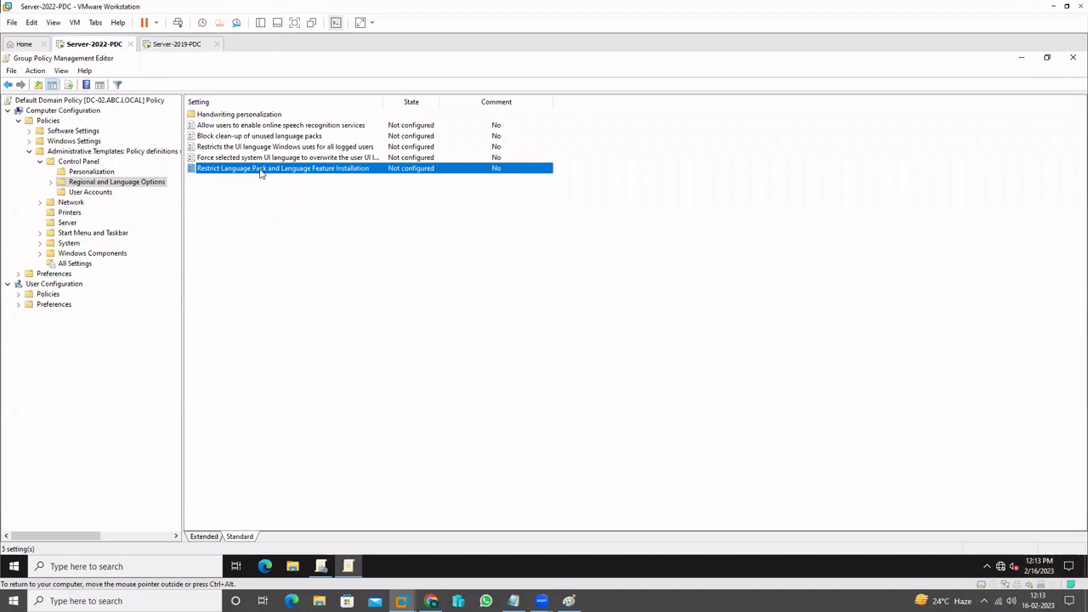
left_click(176, 44)
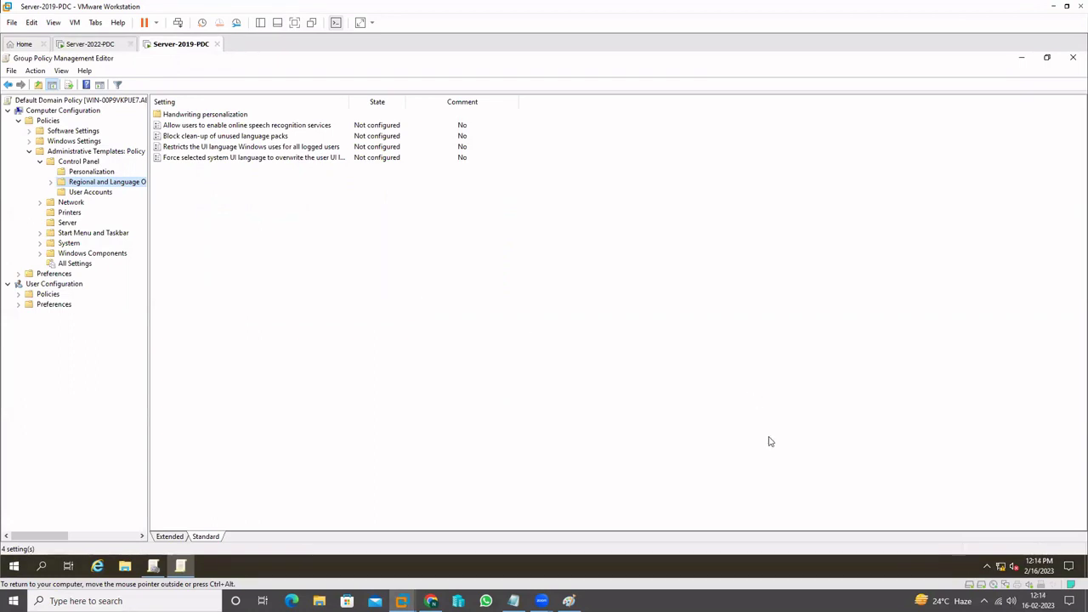
left_click(514, 601)
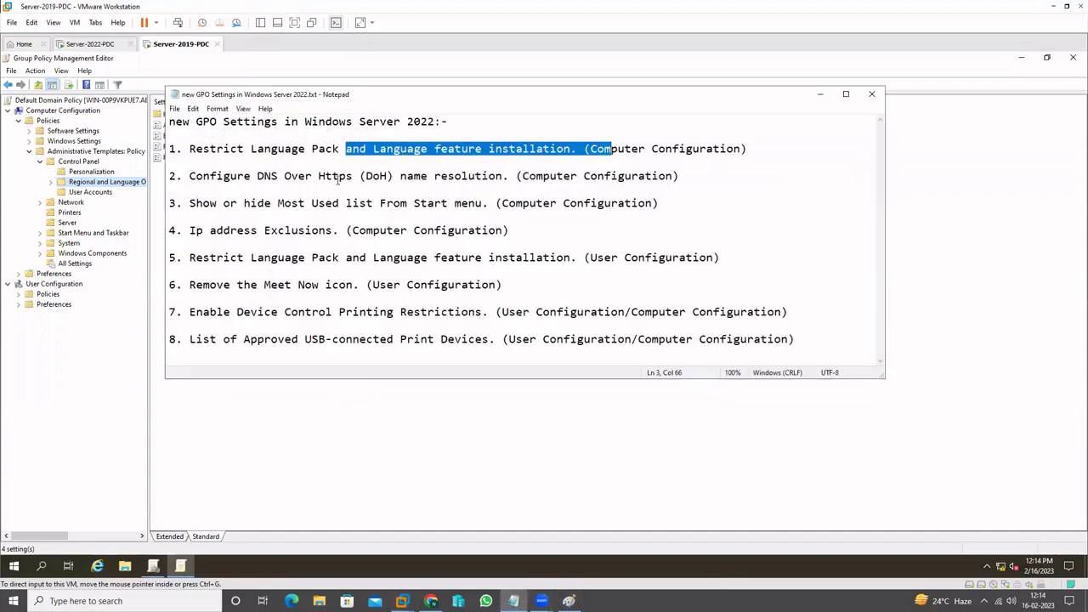
Highlight the DNS over HTTPS entry in the GPO notes and hide Notepad
left_click(271, 159)
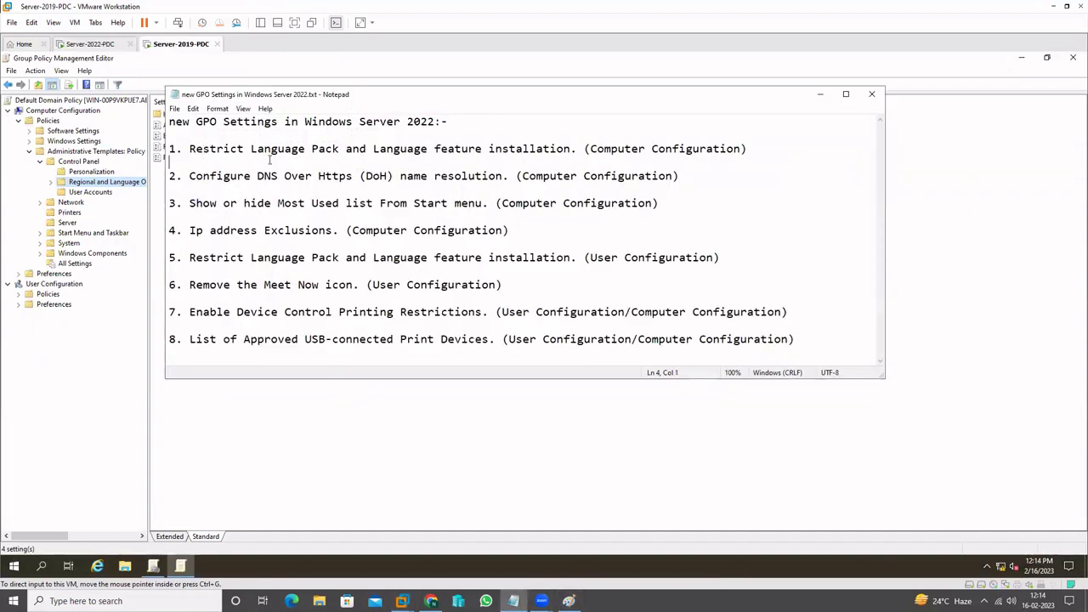
left_click_drag(230, 176, 451, 174)
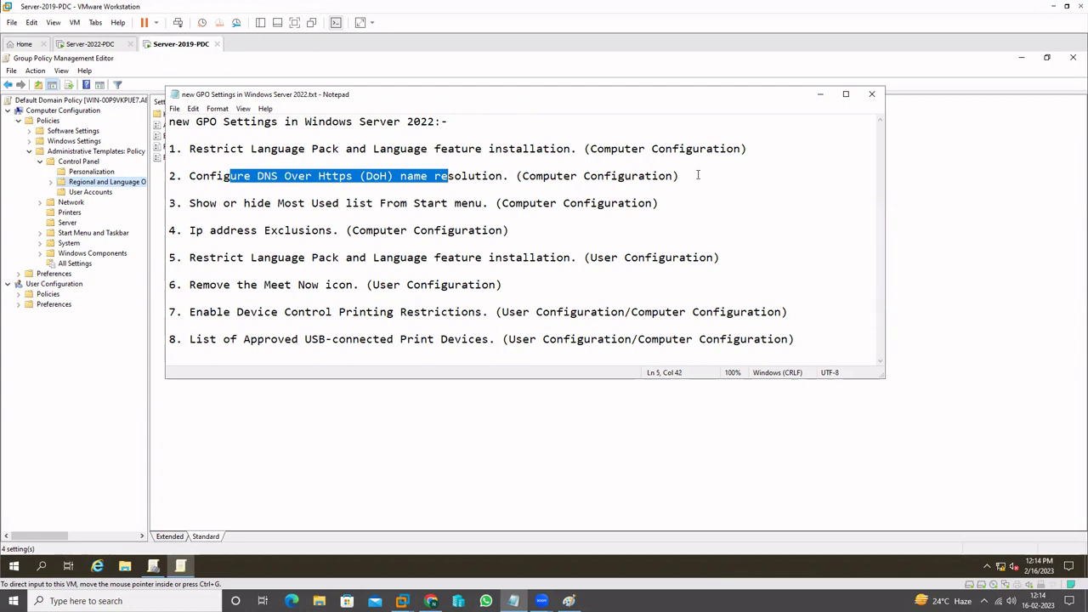
left_click(820, 94)
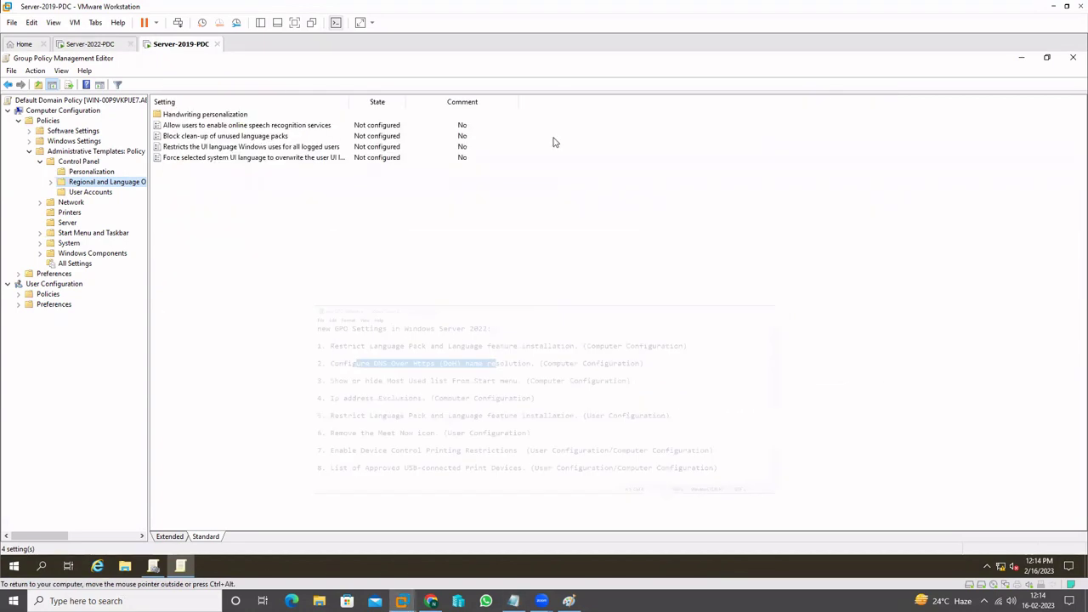
On Server-2022-PDC, select the DoH name resolution policy under Network > DNS Client, then return to Server-2019-PDC
left_click(96, 46)
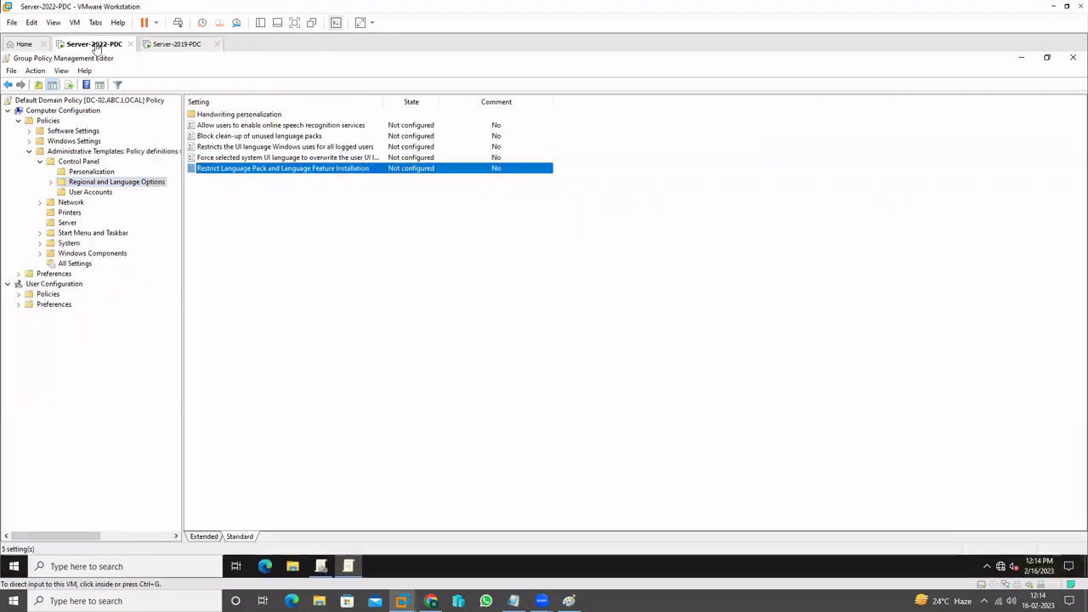
left_click(40, 161)
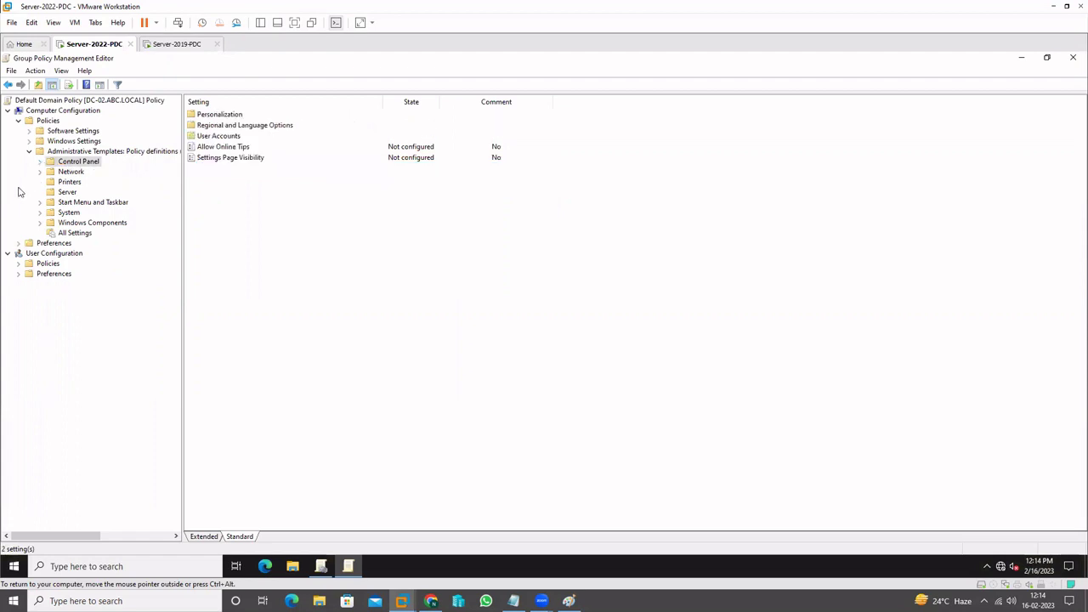
left_click(40, 172)
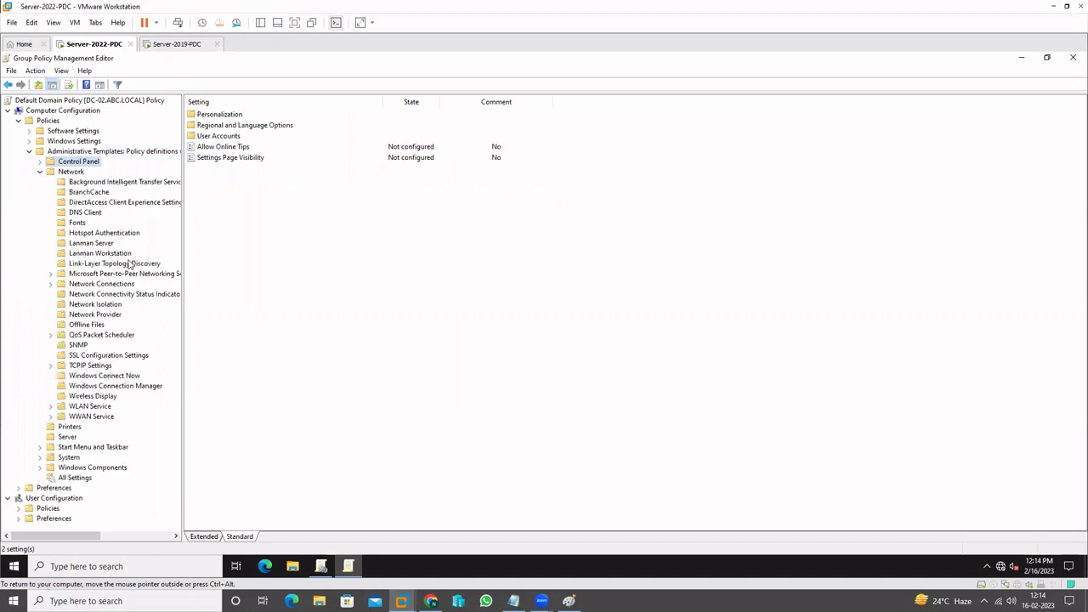
left_click(85, 213)
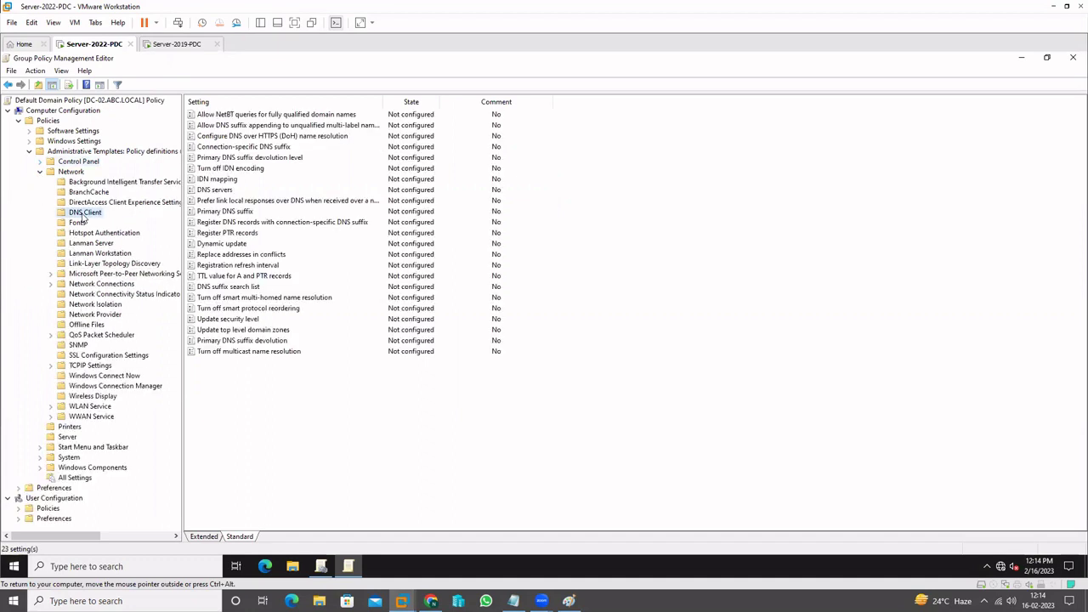
left_click(271, 138)
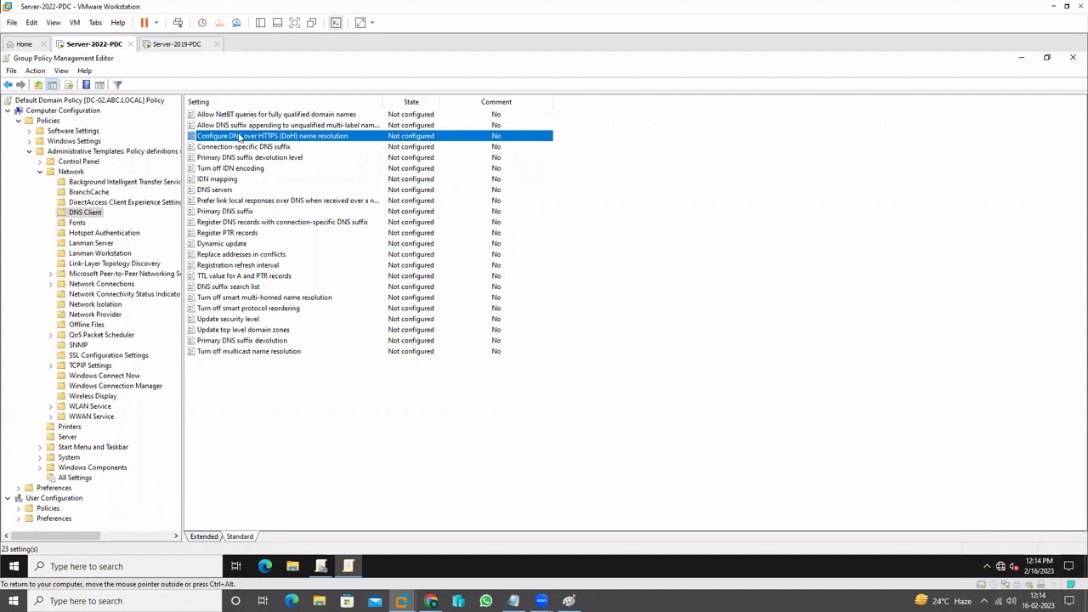
left_click(179, 44)
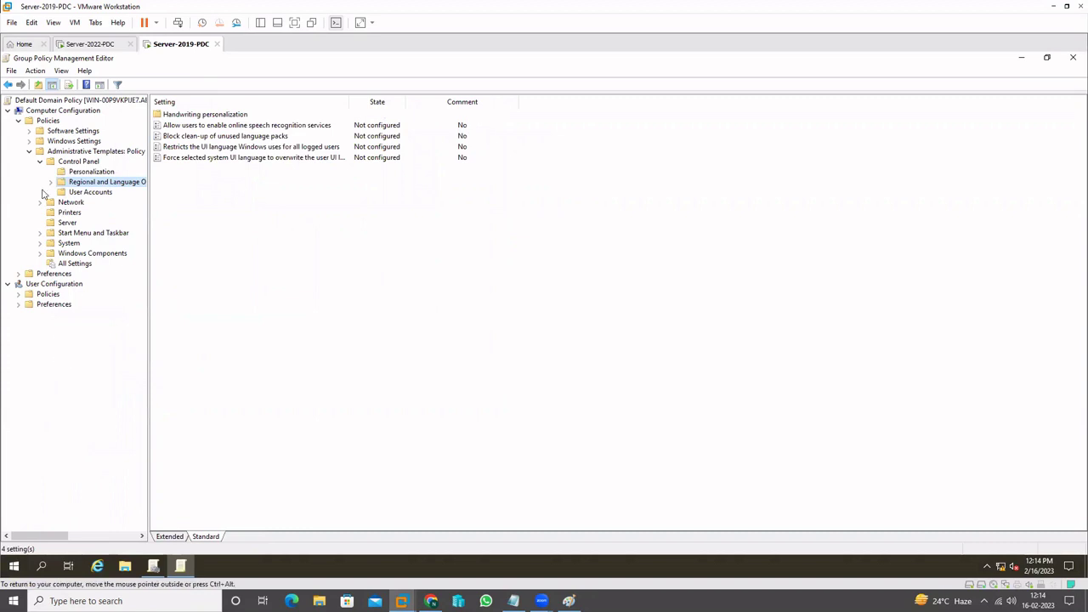
Review Server 2019's 22 DNS Client policies, then return to Server-2022-PDC with the notes in front
left_click(39, 162)
left_click(39, 171)
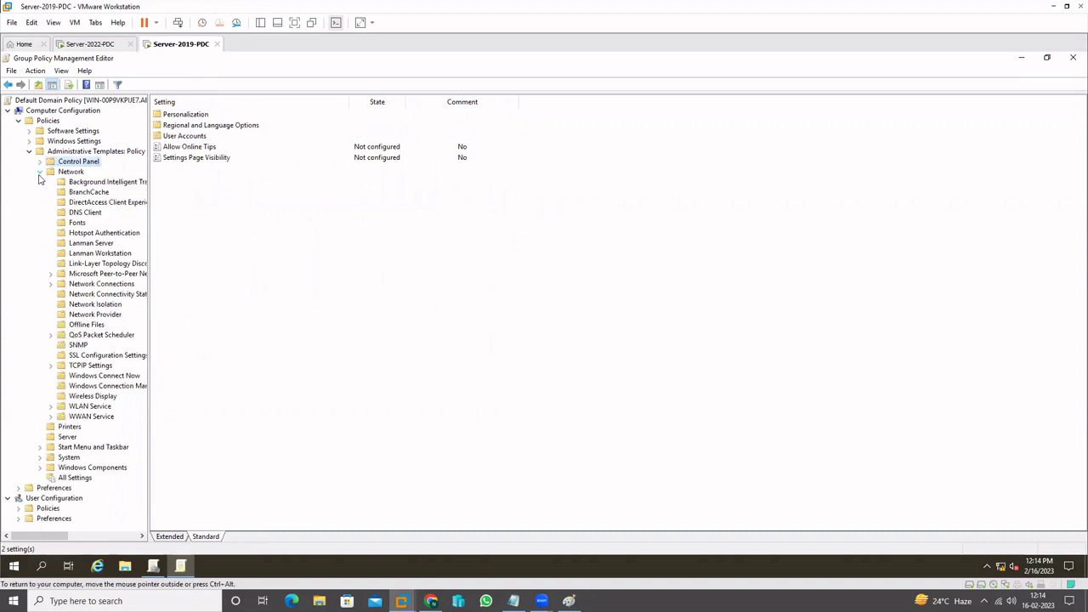
left_click(85, 211)
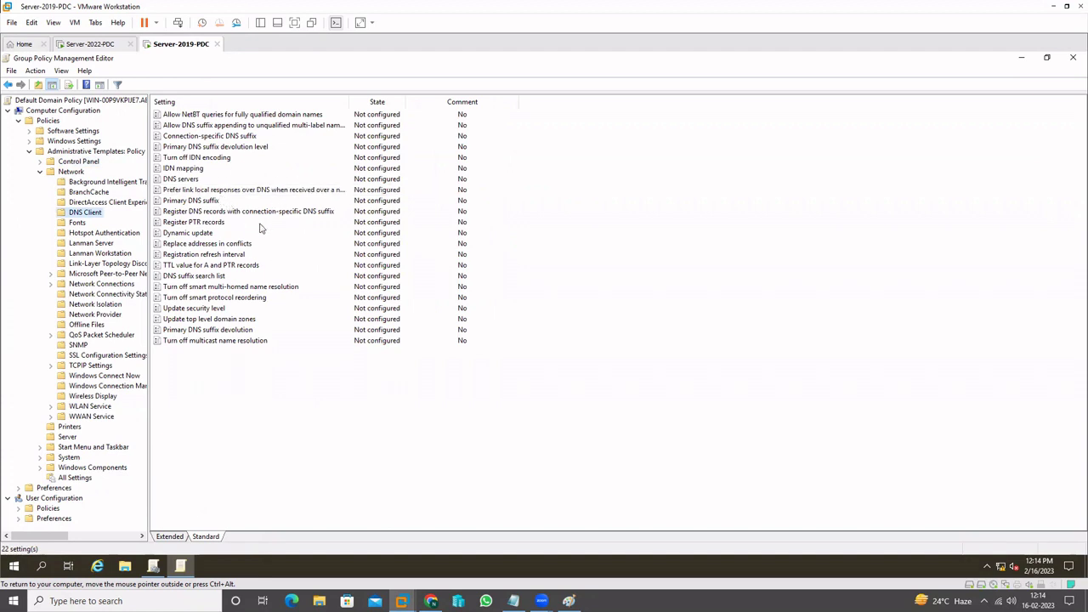
left_click(213, 137)
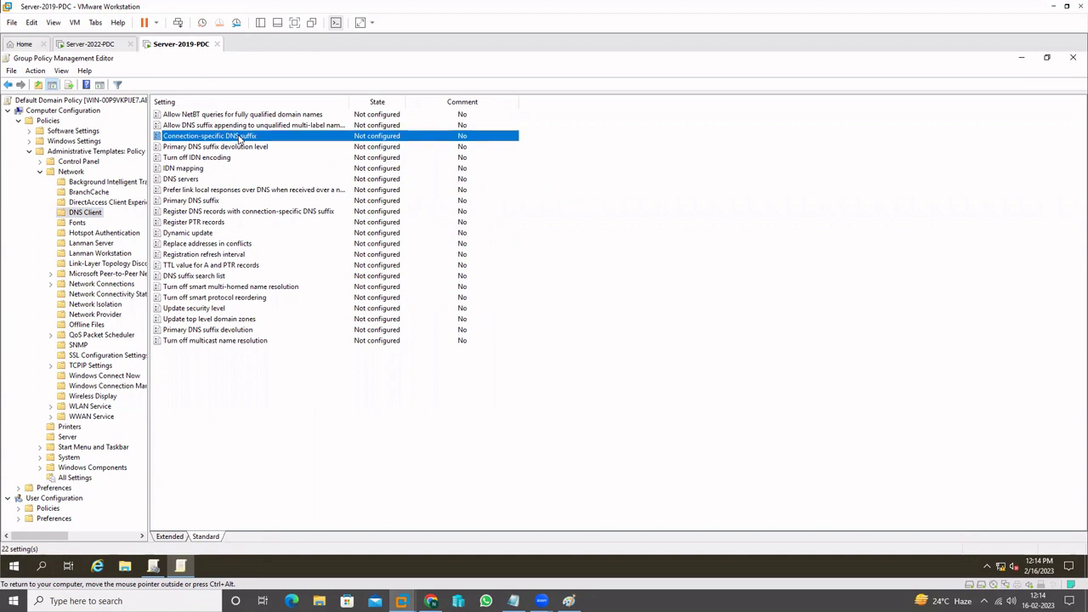
left_click(100, 44)
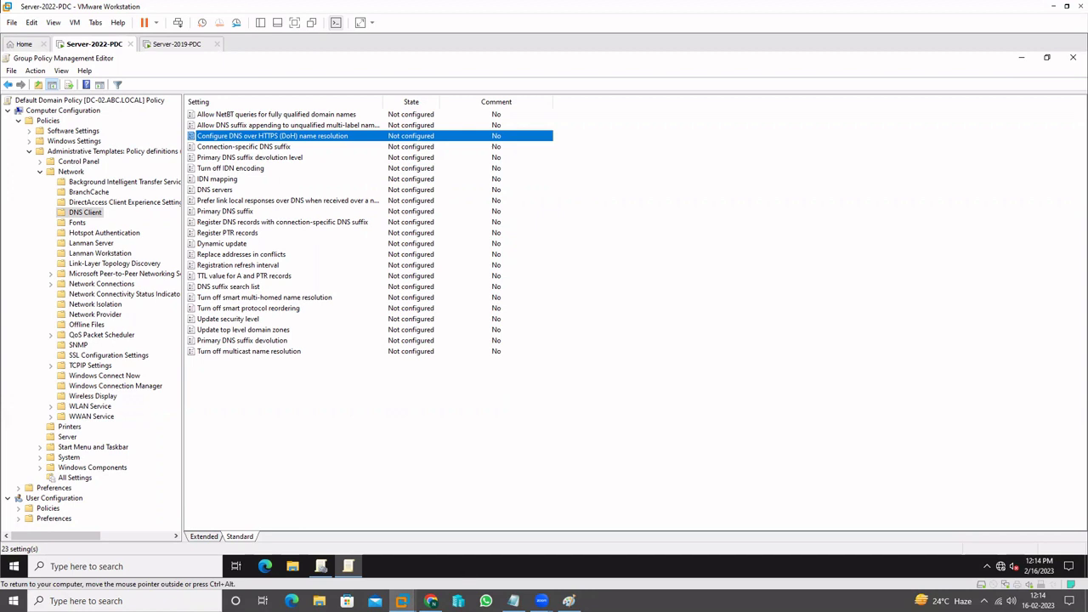
left_click(514, 601)
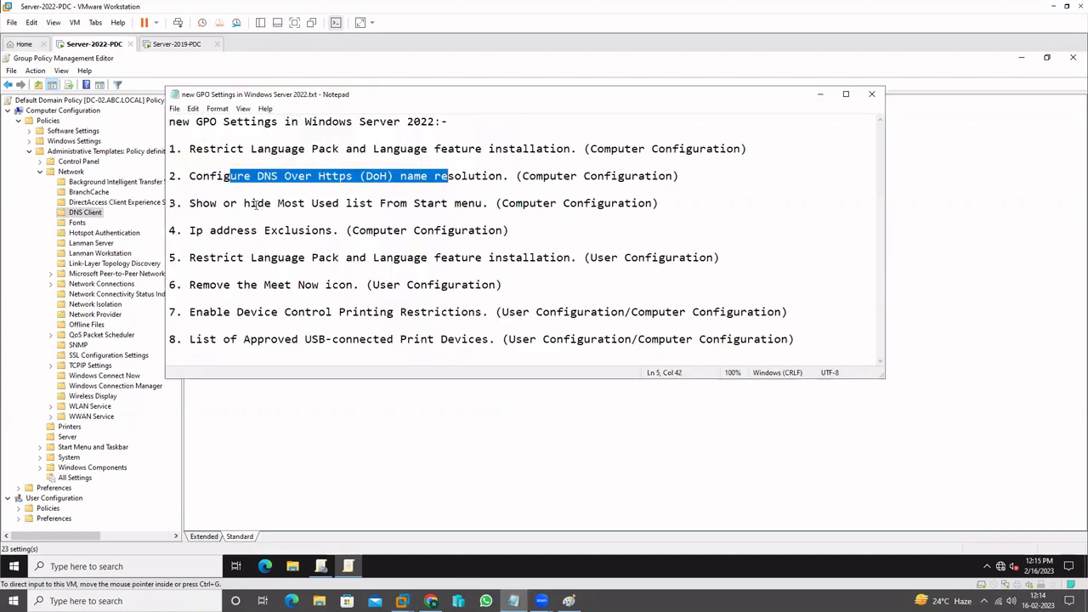
Mark the Most used list item, select its Start Menu and Taskbar policy on Server 2022, then switch to Server-2019-PDC
left_click_drag(256, 205, 438, 204)
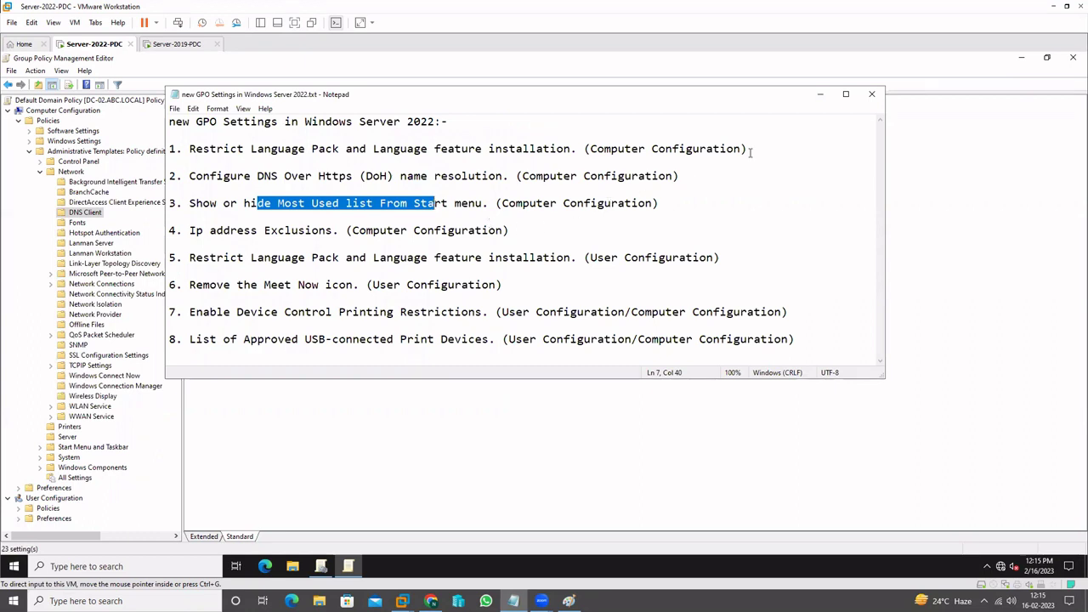
left_click(70, 207)
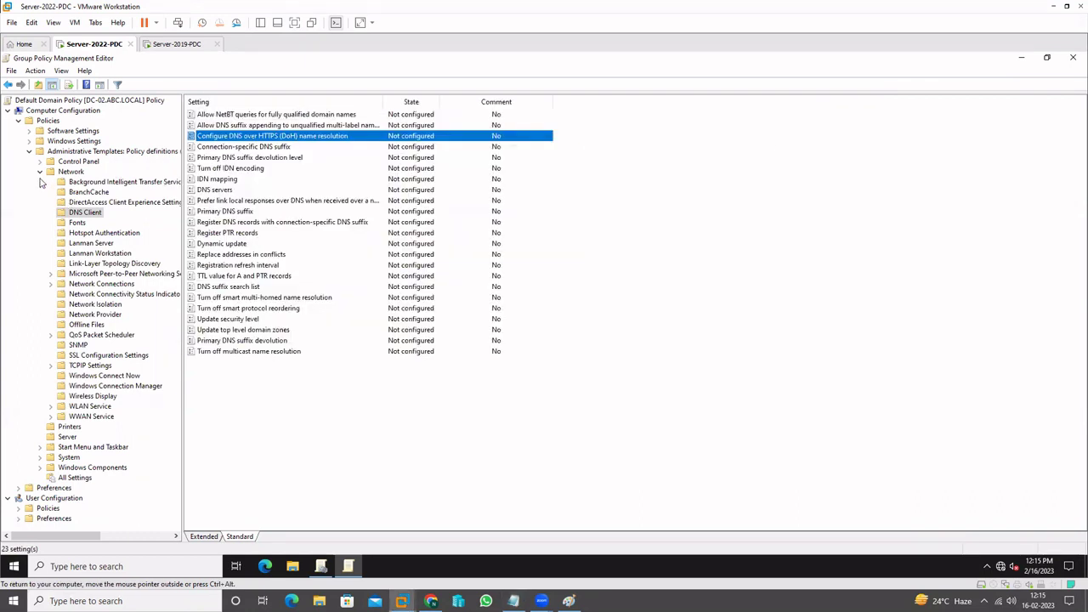
left_click(39, 172)
left_click(40, 203)
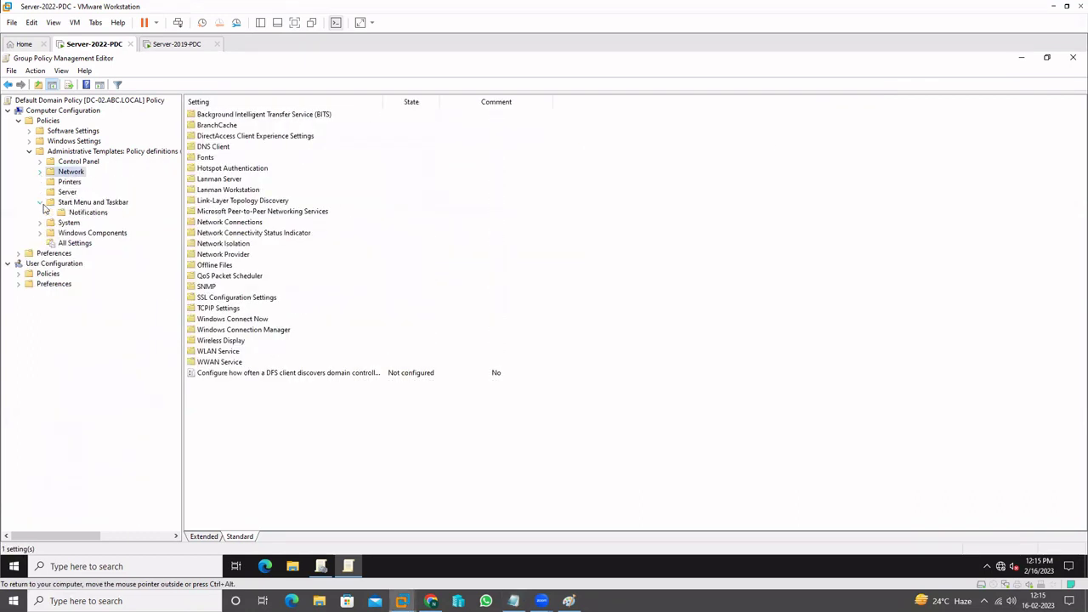
left_click(97, 202)
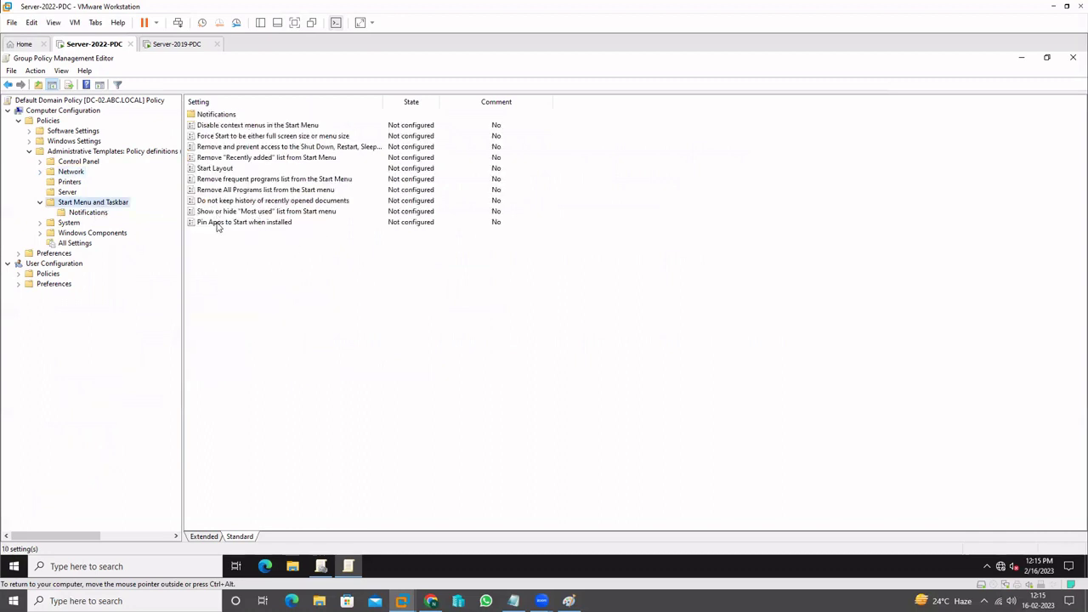
left_click(222, 212)
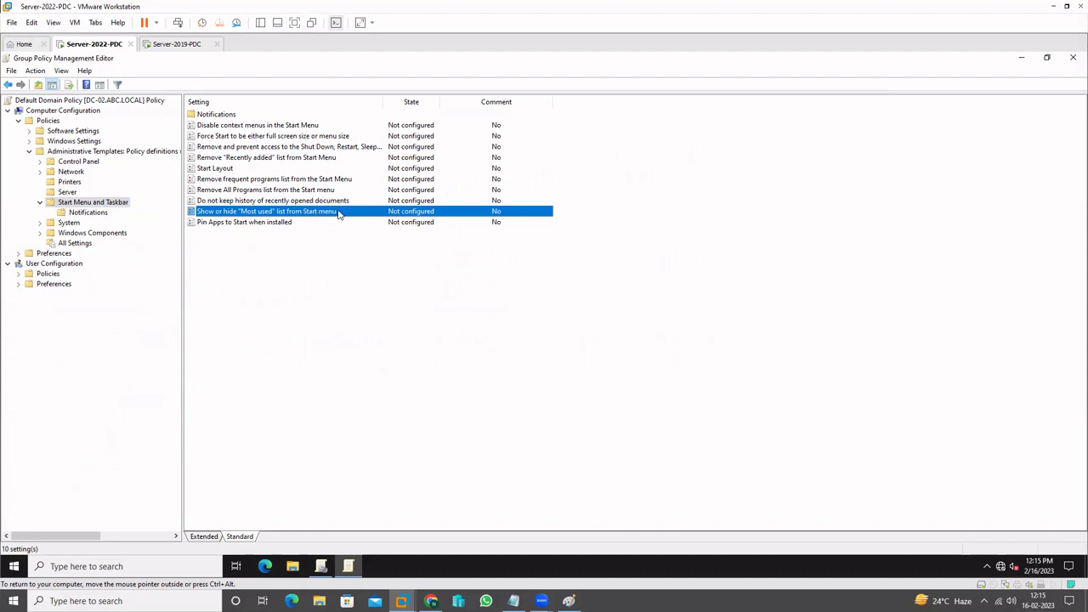
left_click(175, 44)
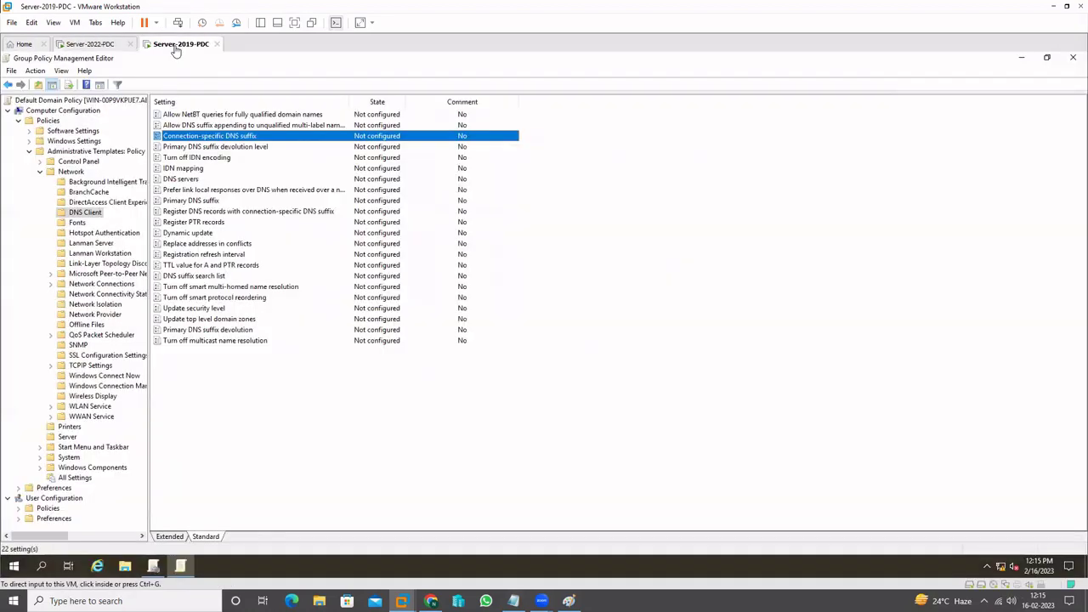
Show Server 2019's nine Start Menu and Taskbar policies, compare with Server-2022-PDC, then bring the notes forward
left_click(40, 173)
left_click(39, 202)
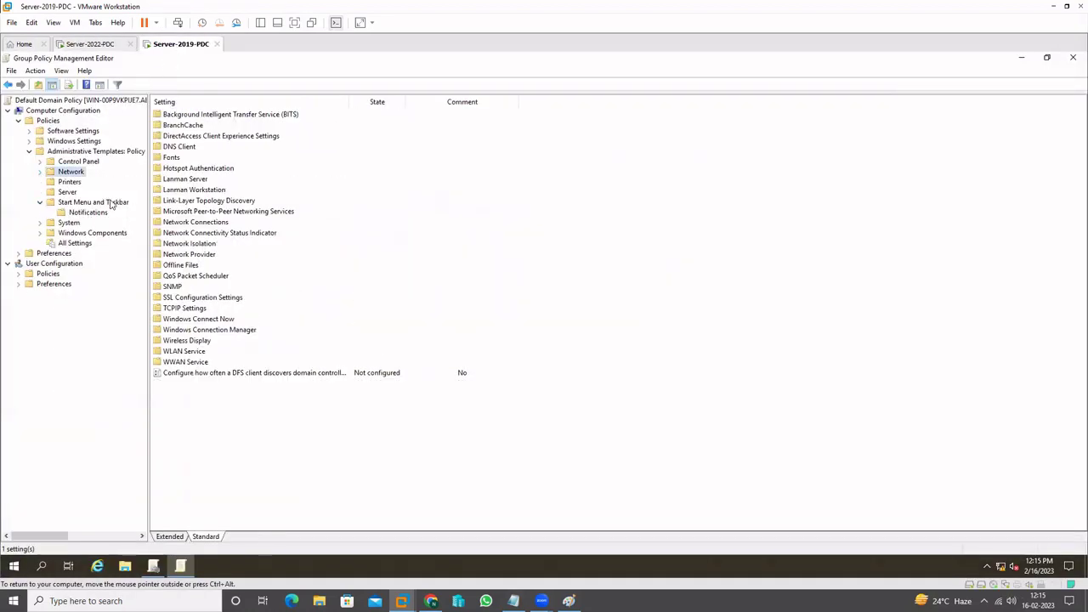
left_click(108, 204)
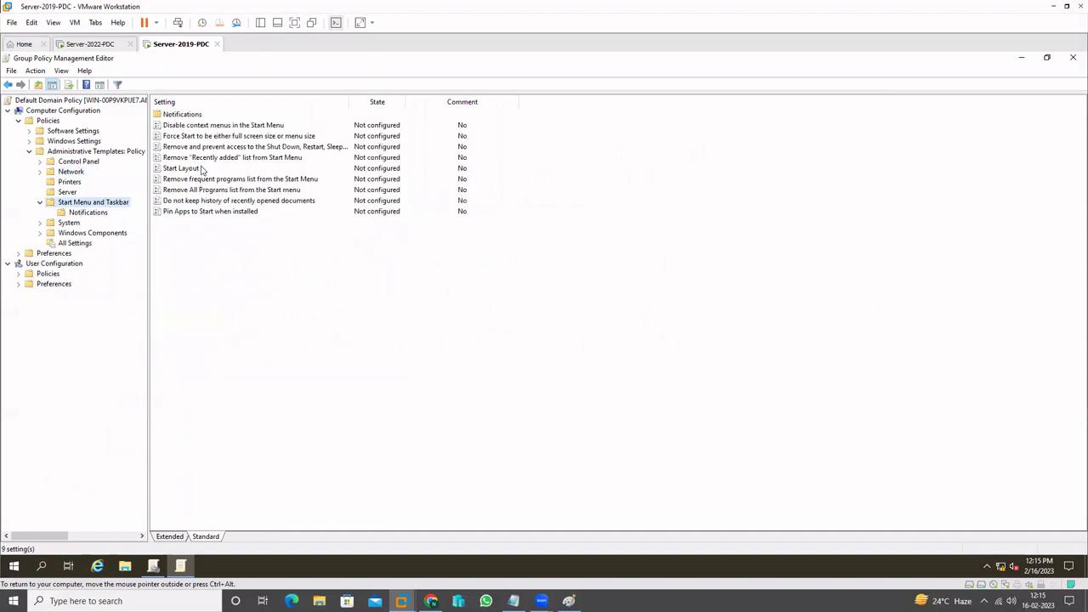
left_click(91, 43)
left_click(255, 280)
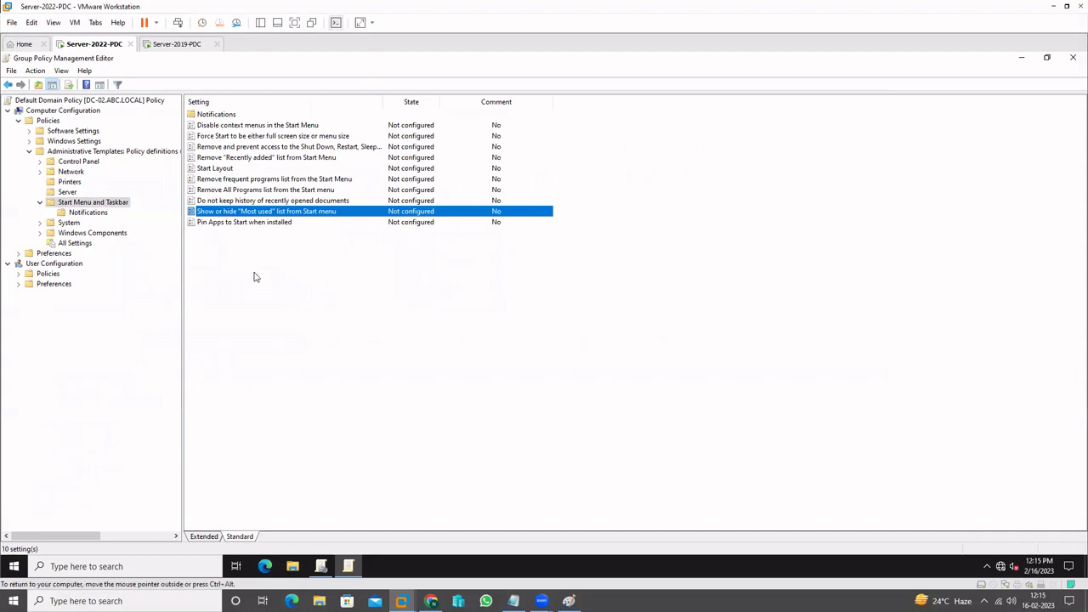
left_click(177, 44)
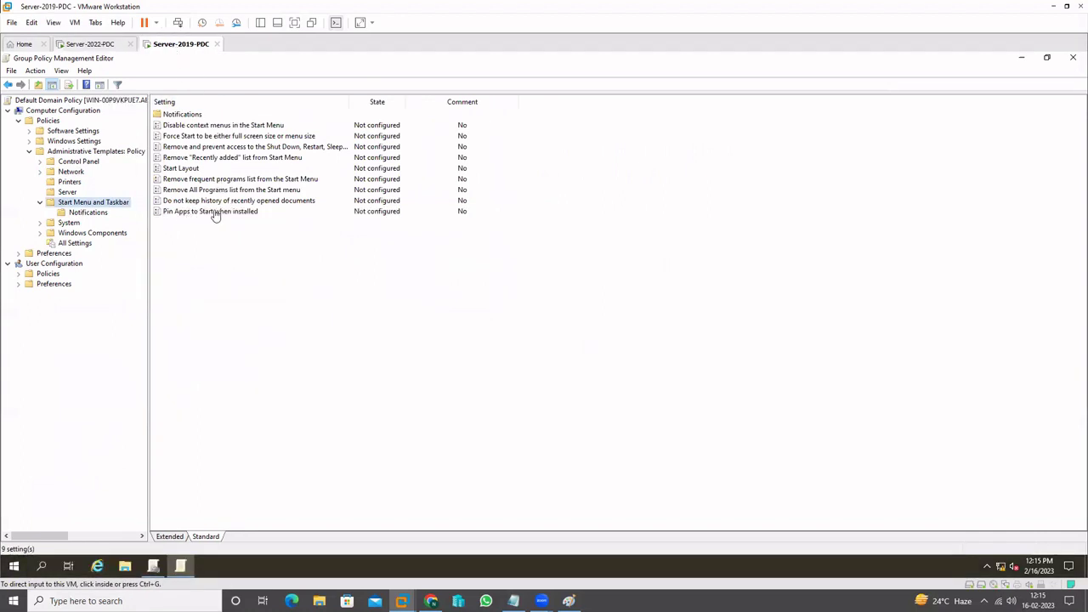
left_click(283, 318)
left_click(513, 601)
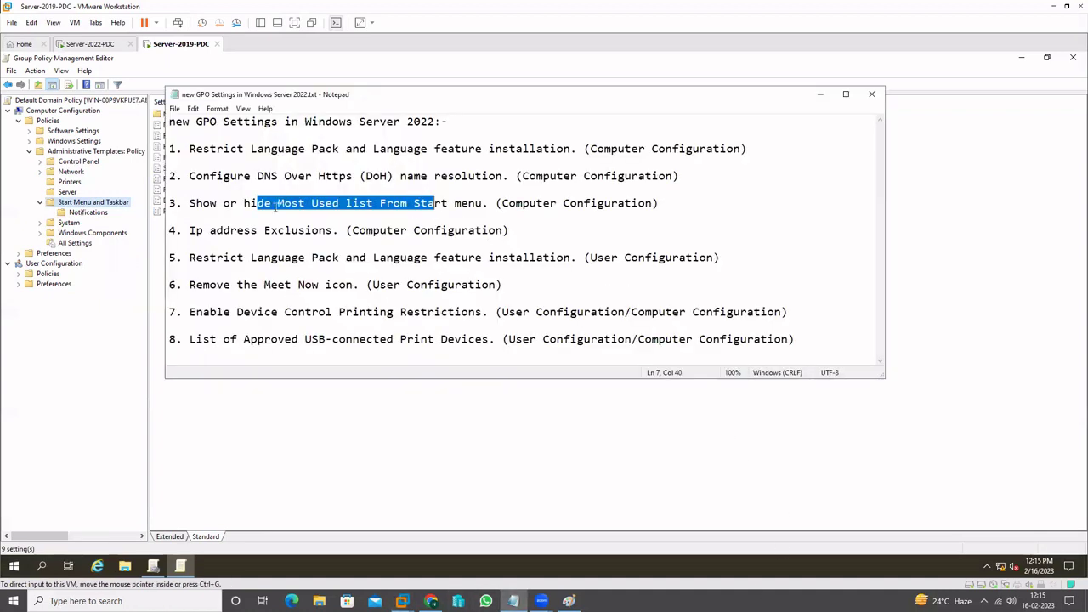
Mark Ip address Exclusions in the notes and locate Windows Defender Antivirus under Windows Components on Server 2019
left_click_drag(190, 232, 335, 232)
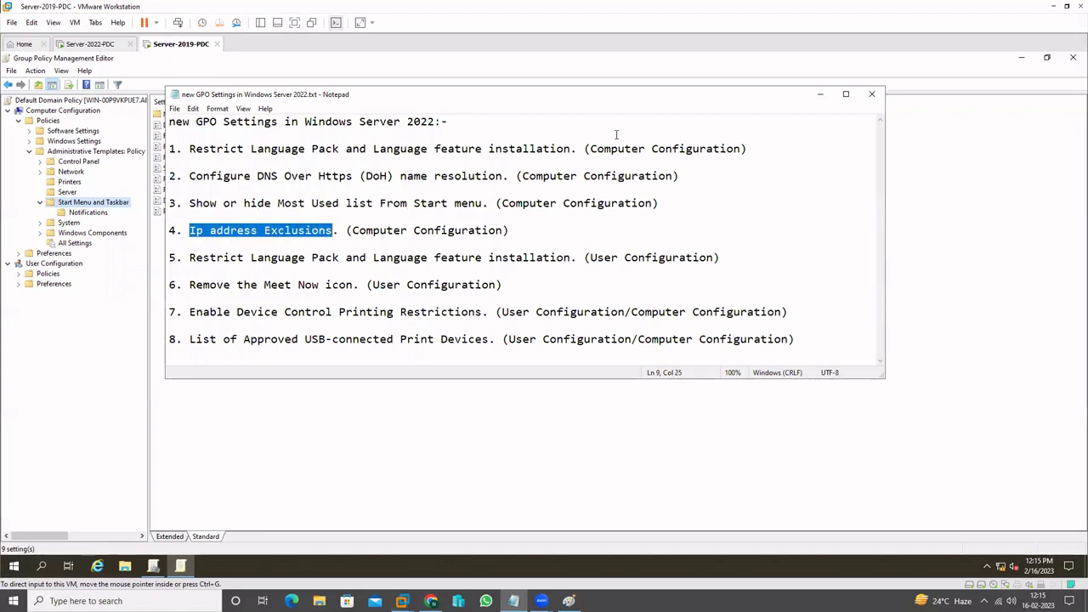
left_click(819, 94)
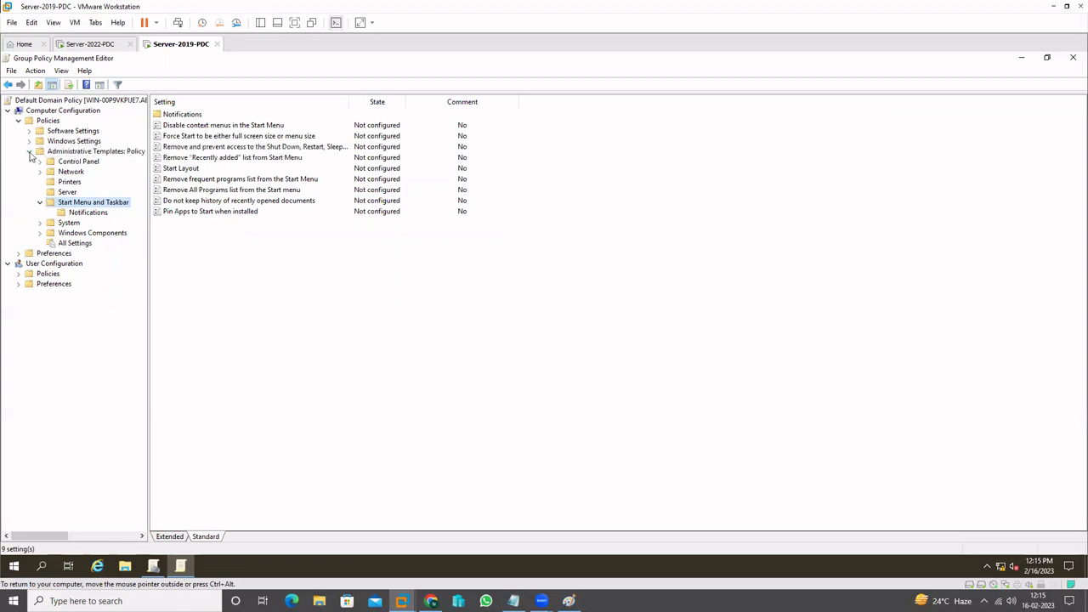
left_click(40, 233)
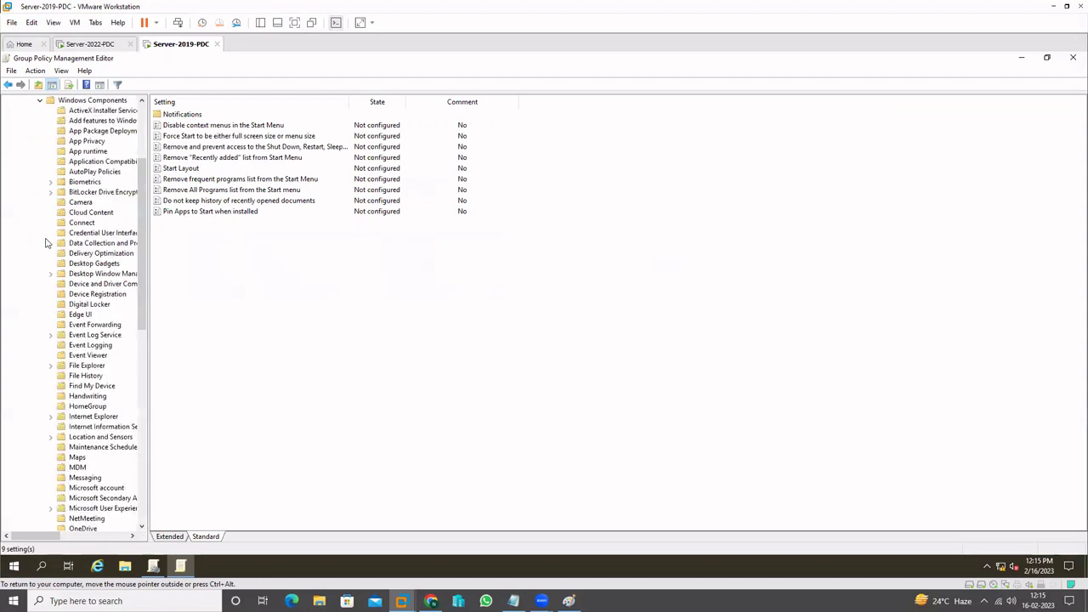
left_click_drag(145, 273, 207, 365)
scroll(122, 463, "down", 2)
scroll(122, 463, "down", 1)
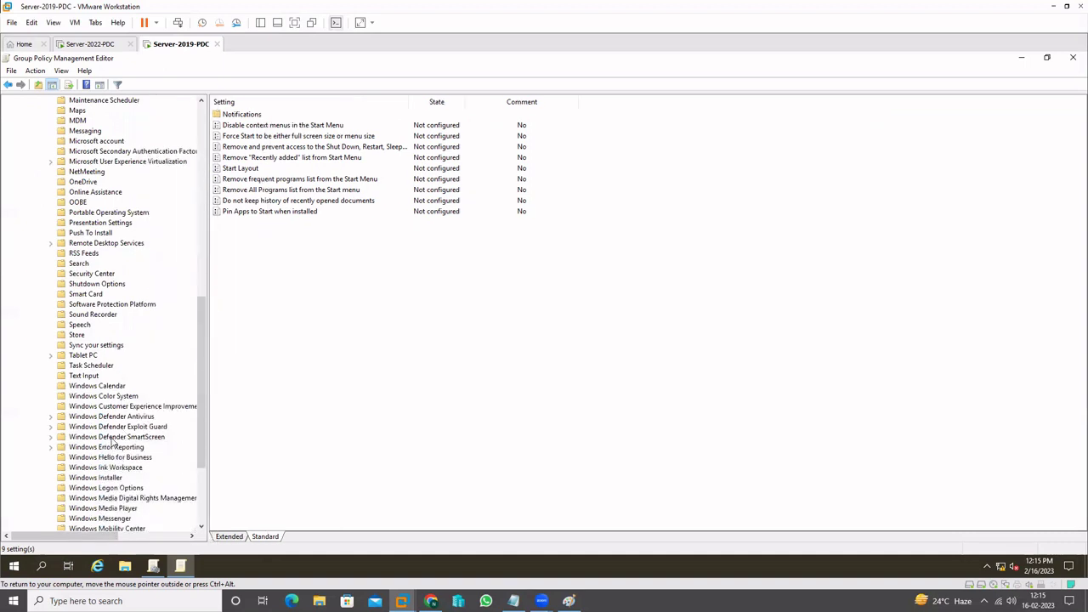
left_click(110, 416)
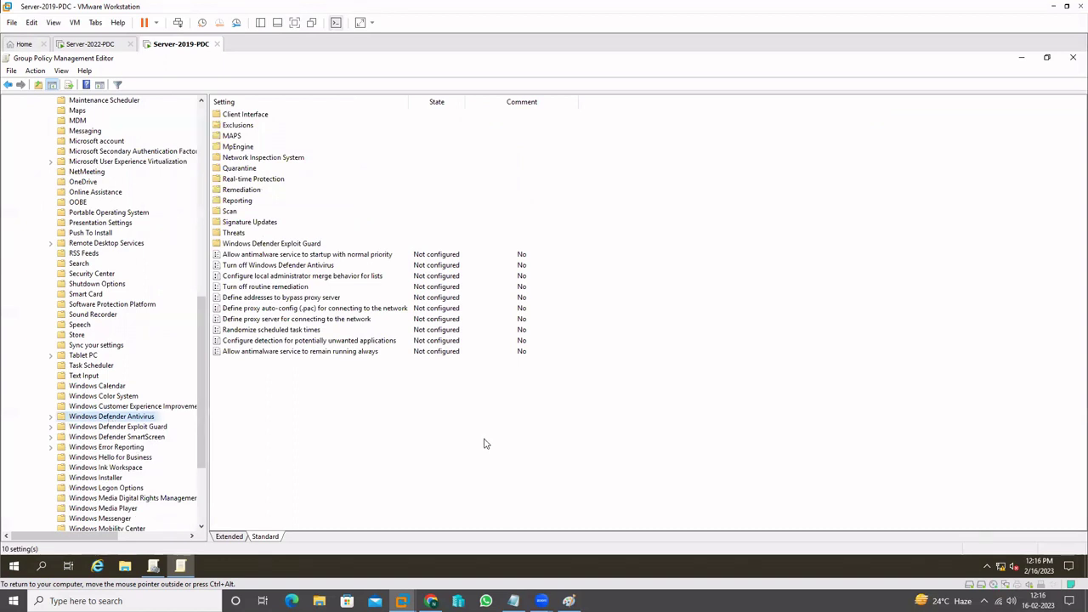
Expand Windows Defender Antivirus and show its Exclusions policies, including Path Exclusions
left_click(514, 601)
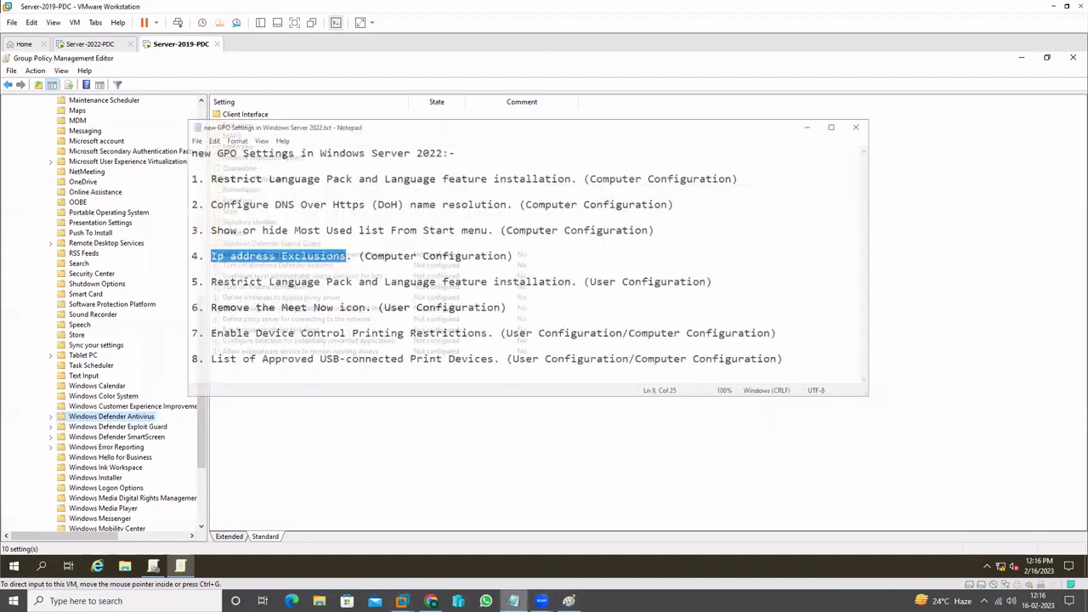
left_click(401, 601)
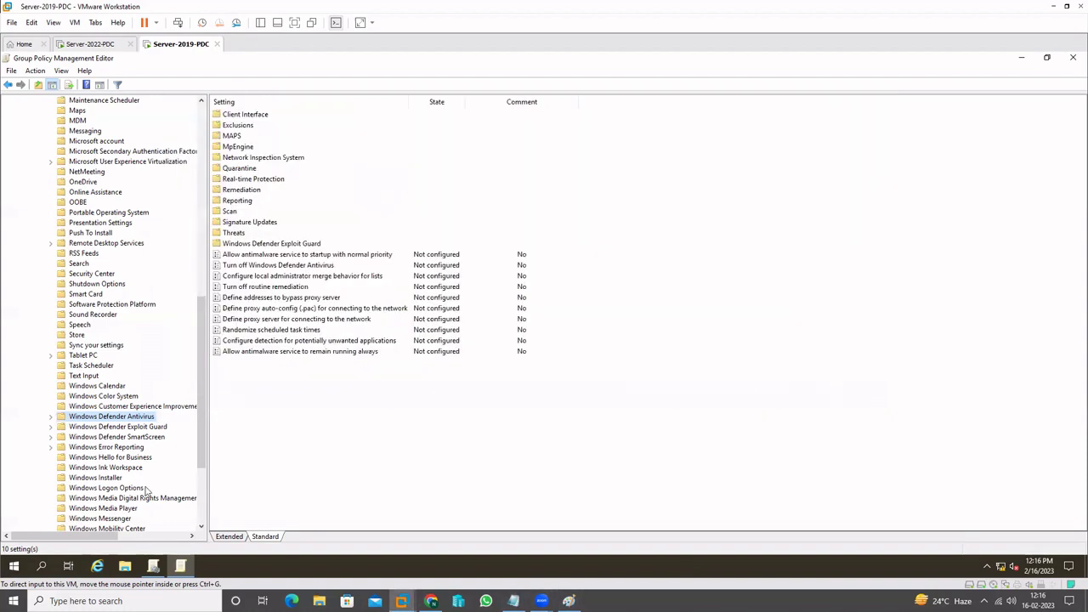
left_click(51, 418)
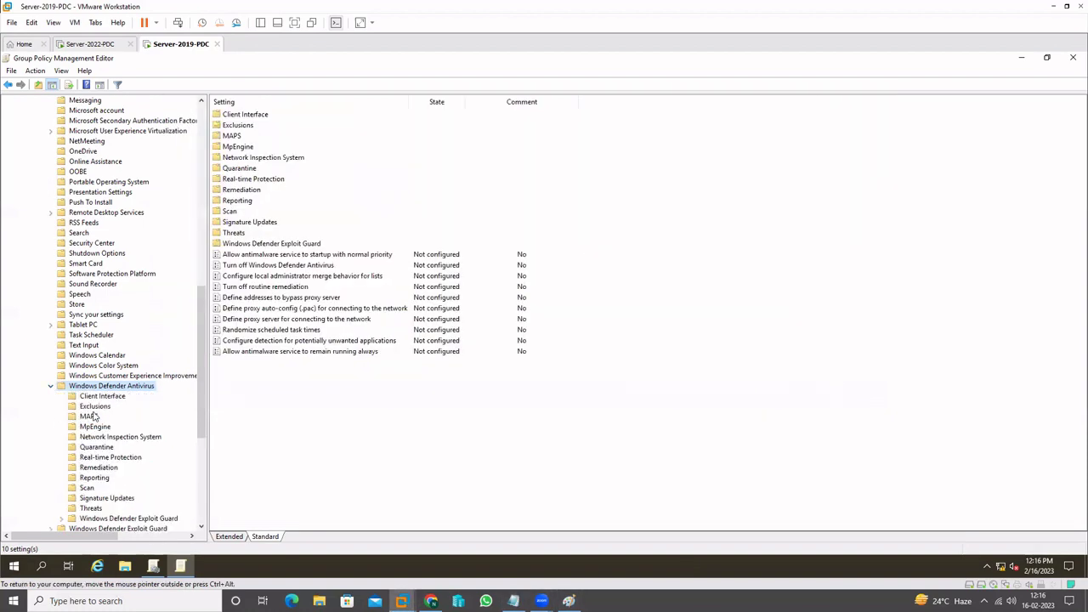
left_click(53, 387)
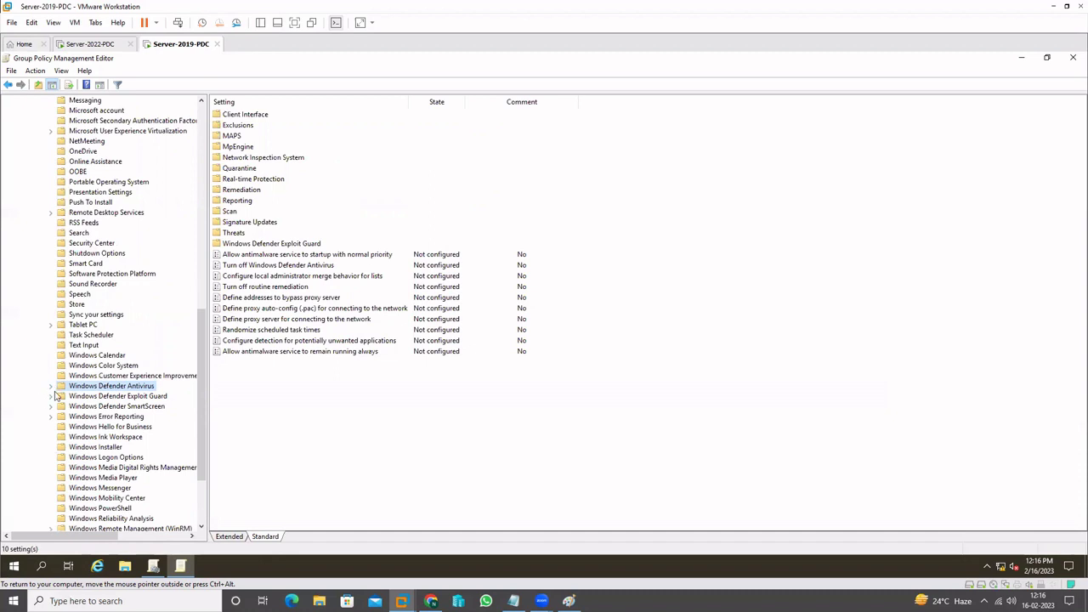
left_click(51, 387)
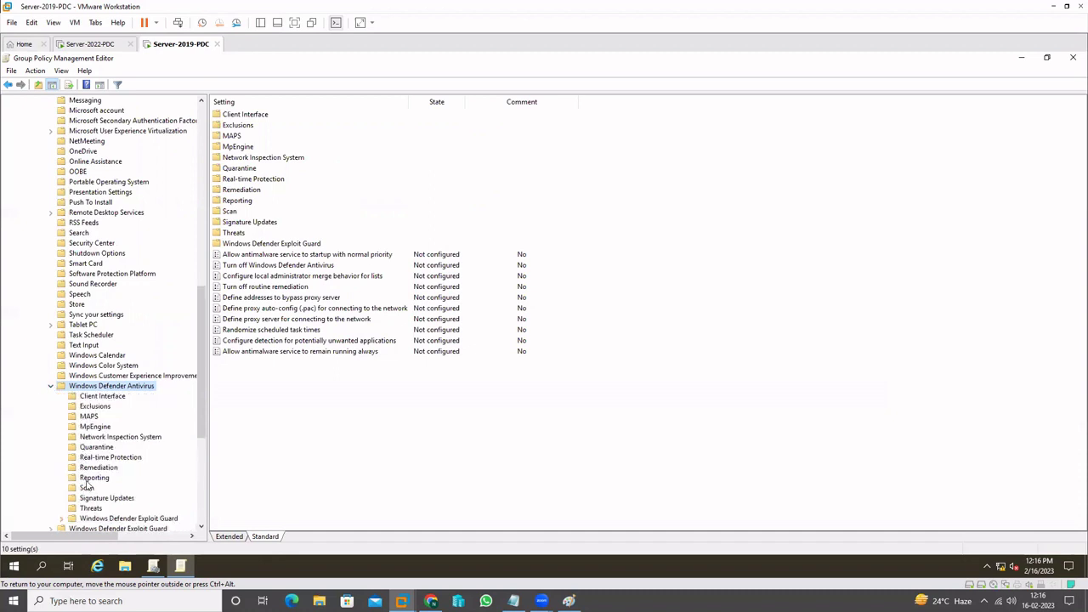
left_click(95, 406)
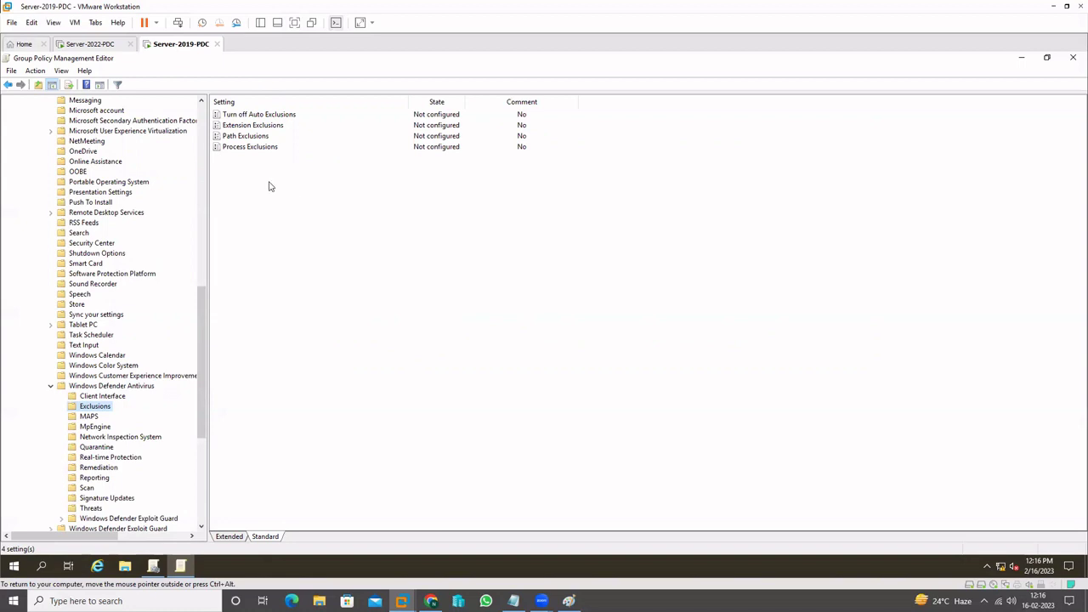
On Server-2022-PDC, select Ip Address Exclusions under Microsoft Defender Antivirus > Exclusions and compare with Server-2019-PDC
left_click(96, 43)
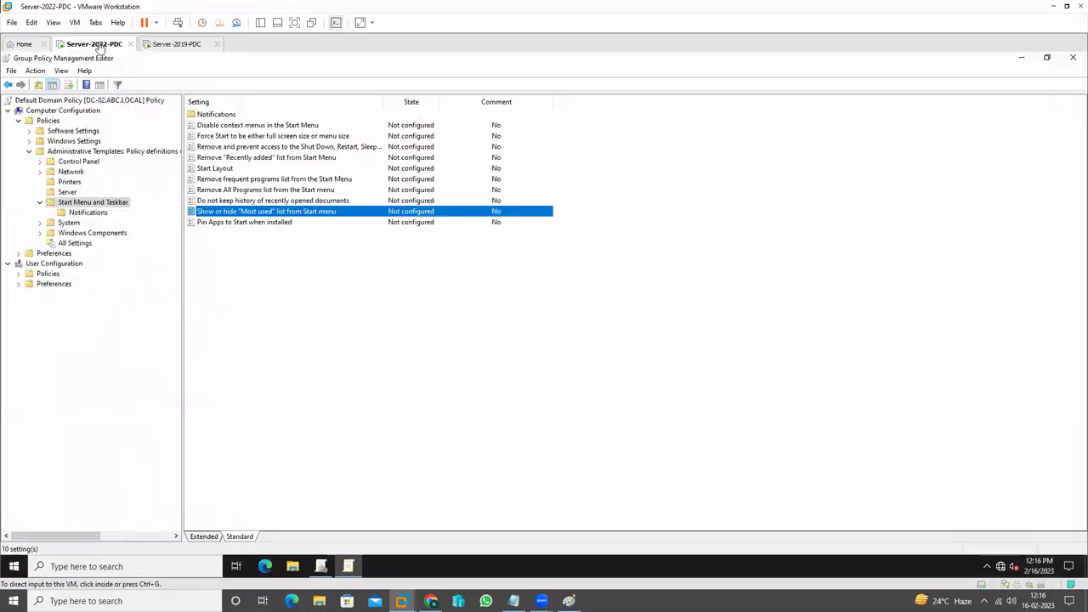
left_click(39, 202)
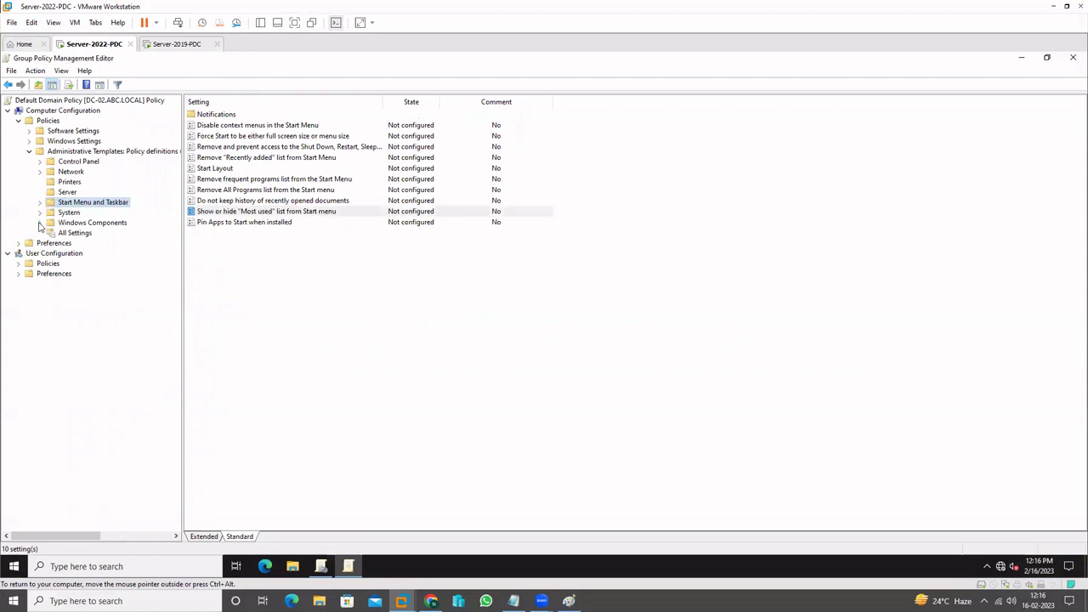
left_click(40, 223)
left_click_drag(177, 287, 174, 476)
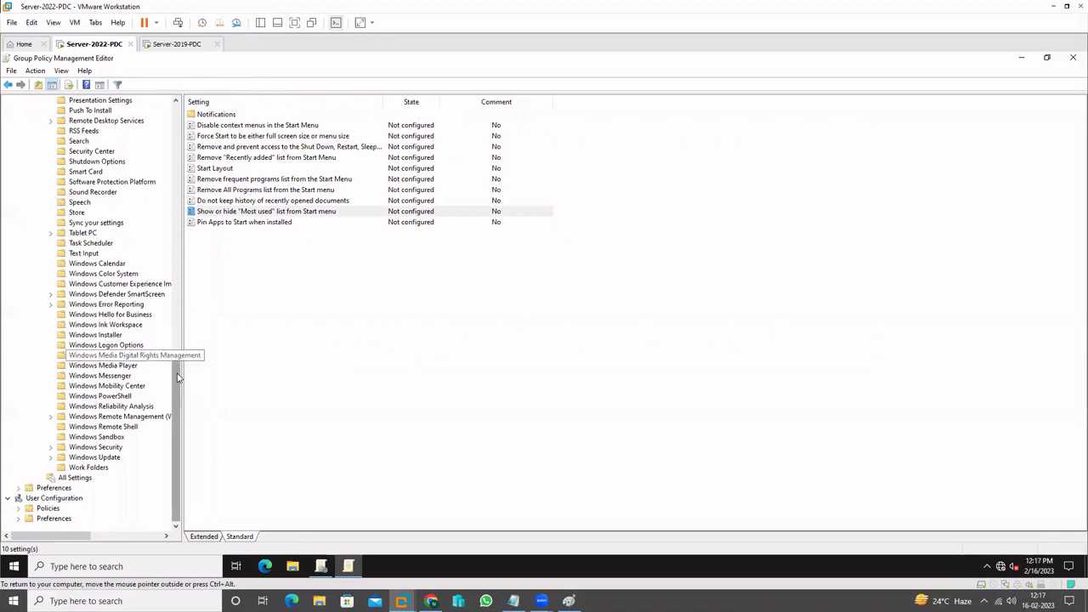
left_click_drag(178, 379, 179, 291)
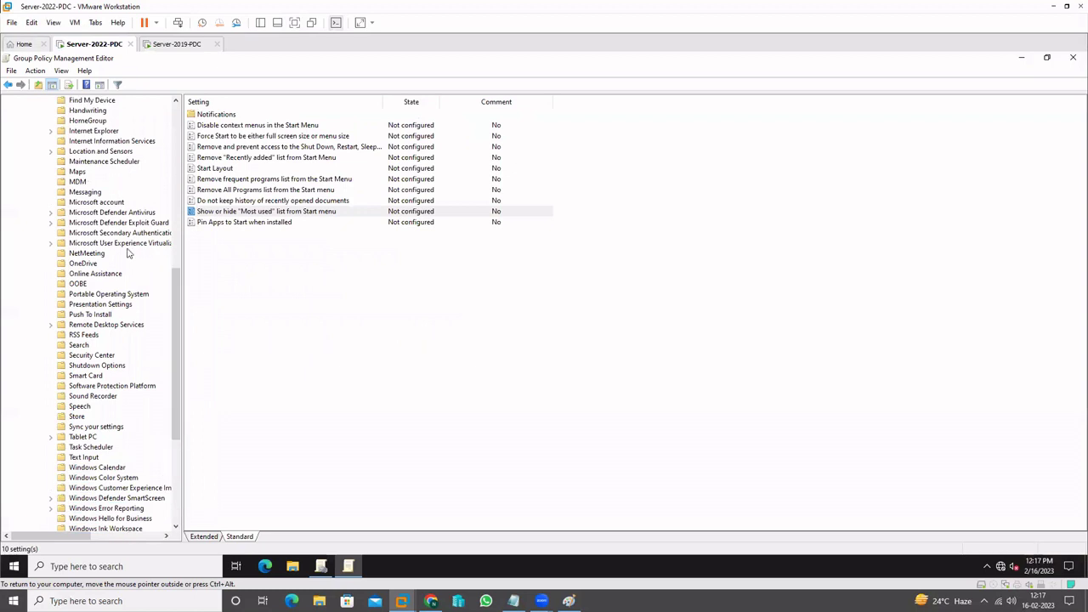
left_click(50, 212)
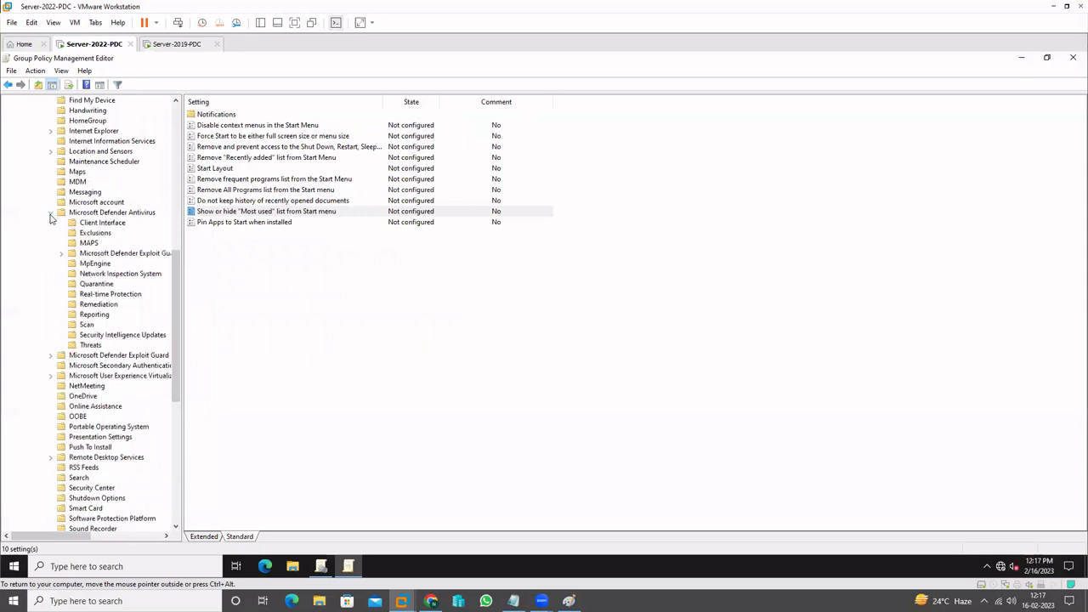
left_click(95, 233)
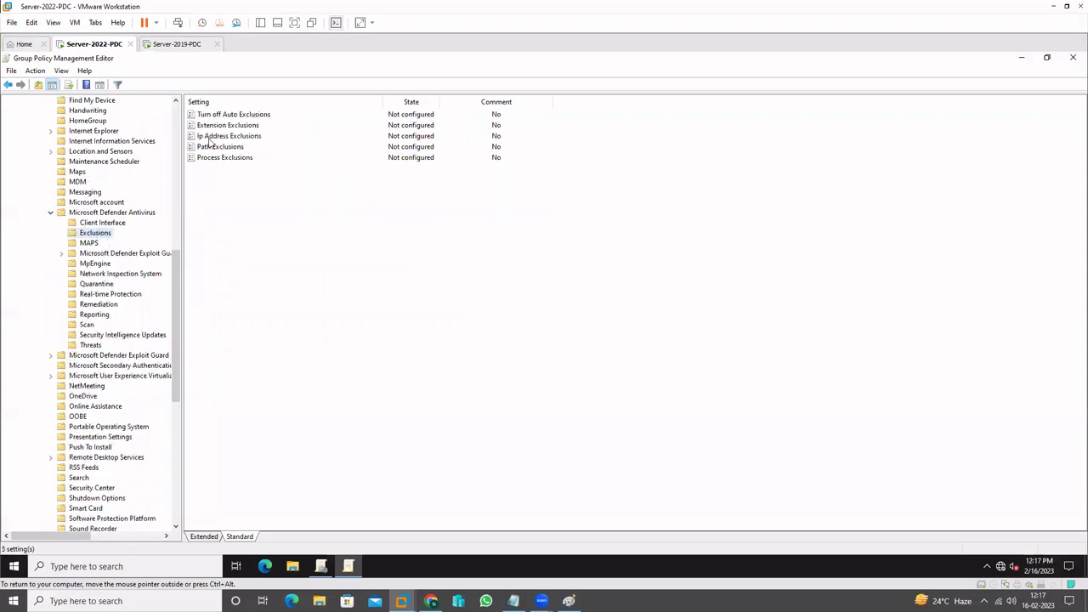
left_click(211, 137)
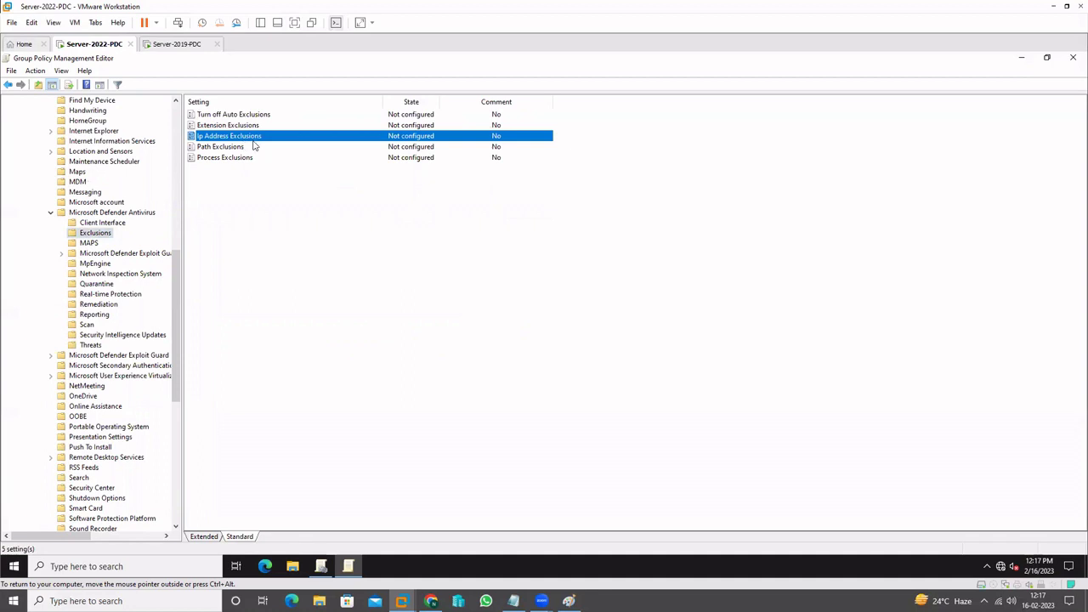
left_click(187, 44)
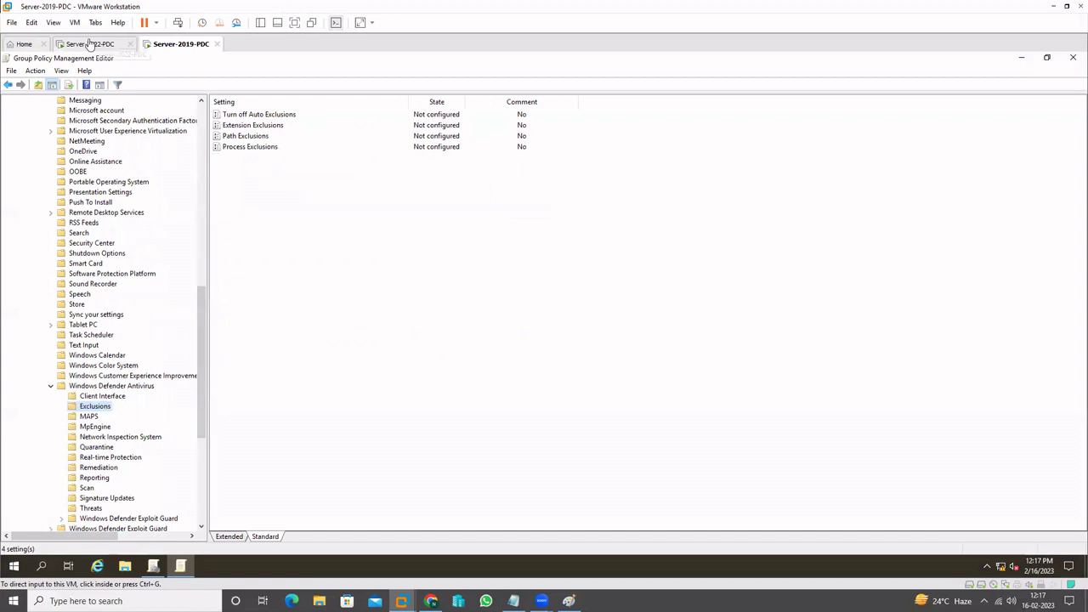
left_click(92, 43)
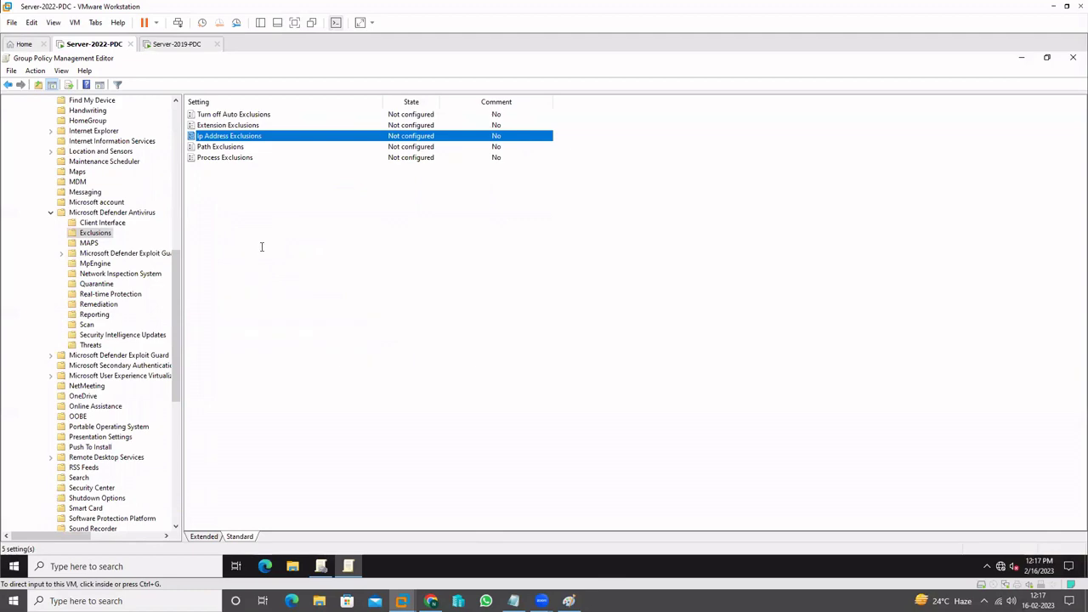
Mark the fifth new setting in the notes and collapse Computer Configuration's Administrative Templates tree
key("alt+Tab")
left_click_drag(202, 258, 559, 266)
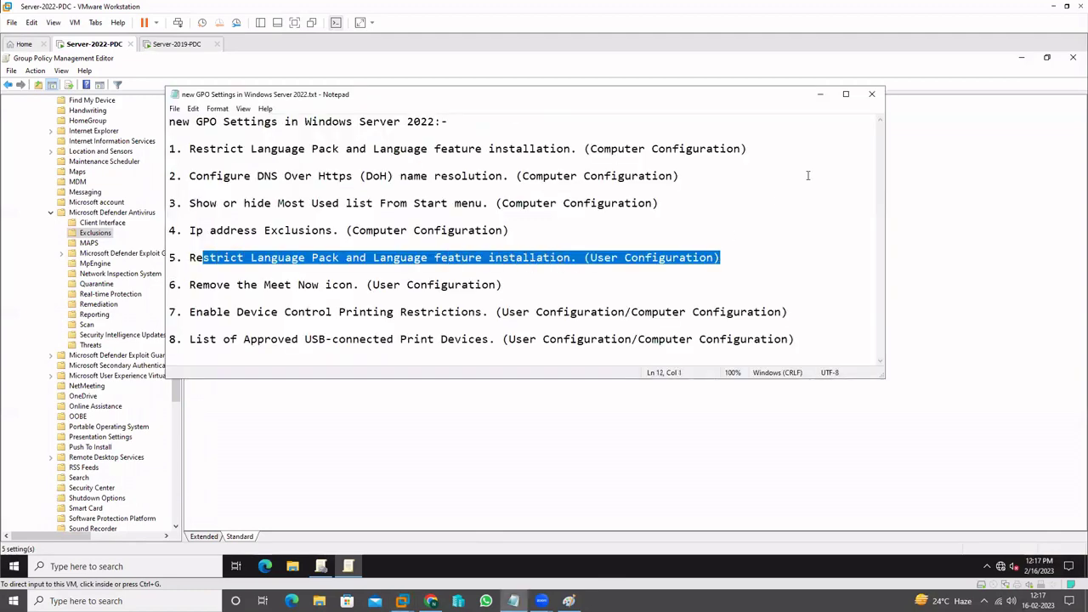
left_click(819, 95)
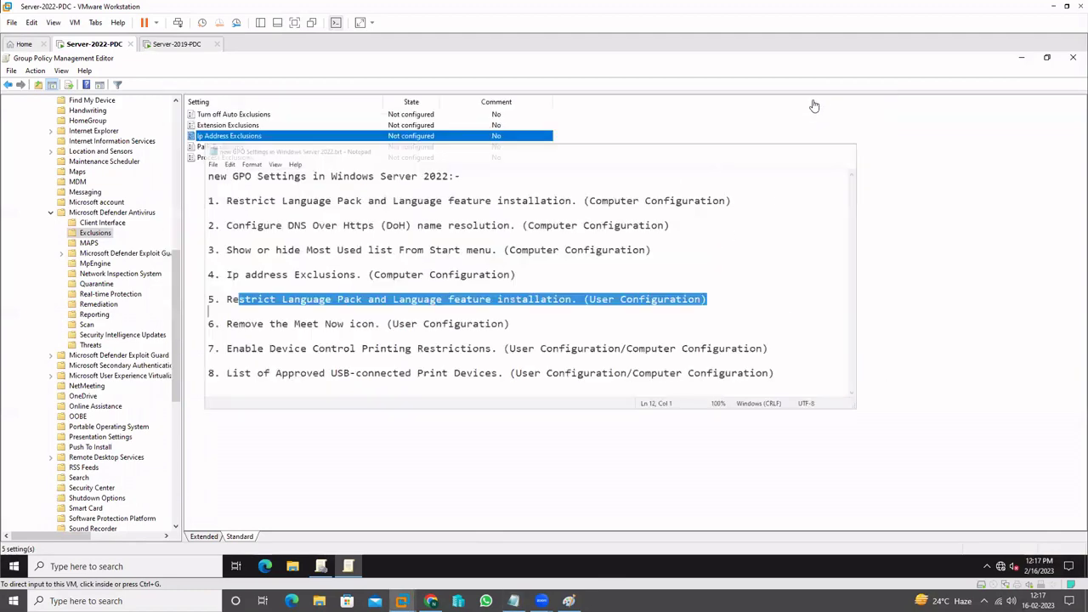
left_click(50, 213)
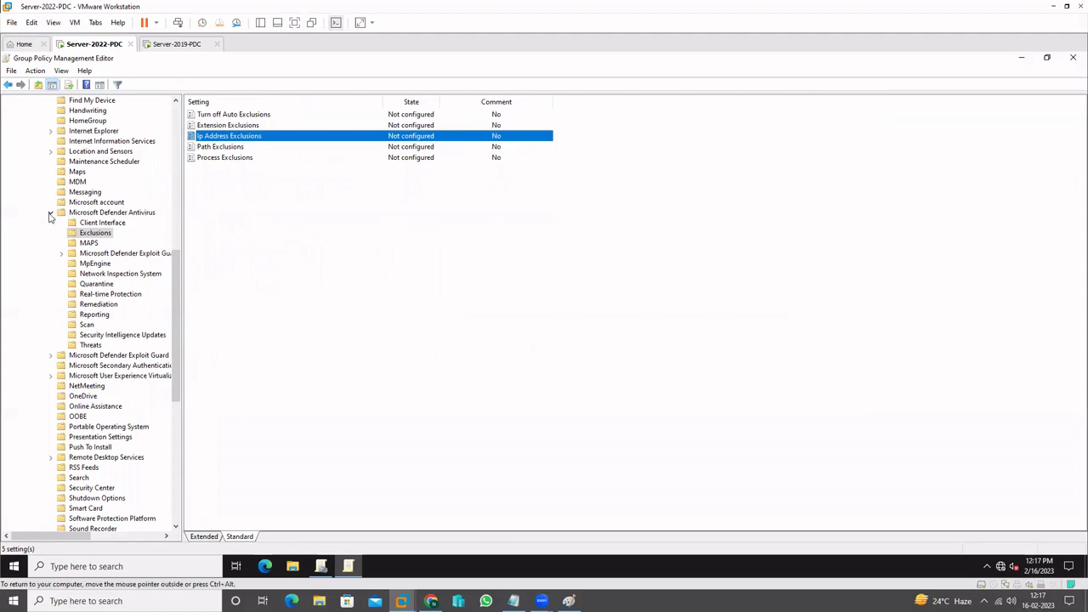
scroll(100, 285, "up", 13)
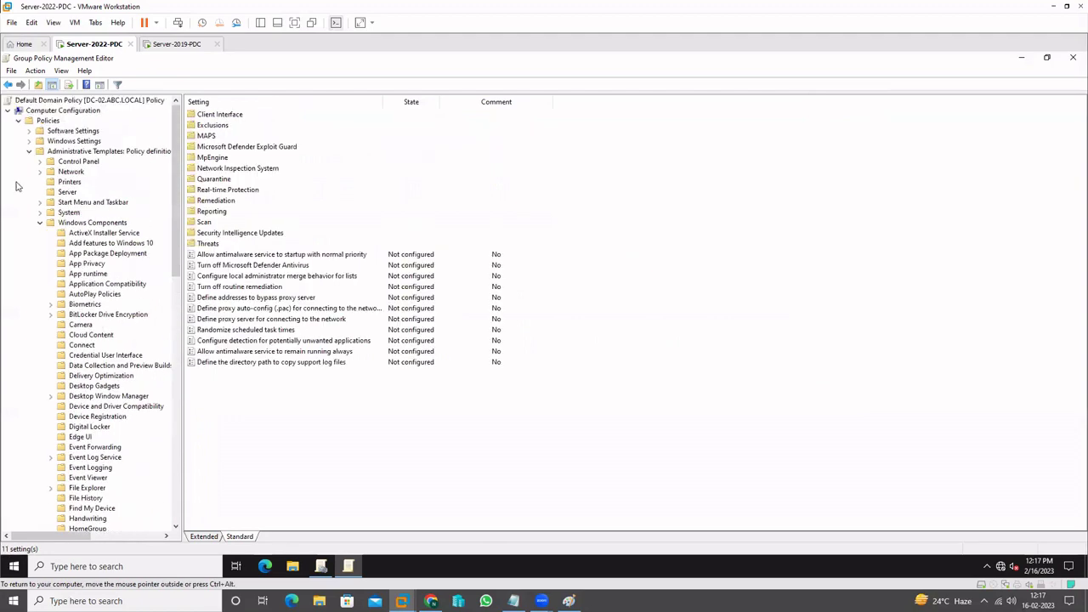
left_click(38, 223)
left_click(29, 151)
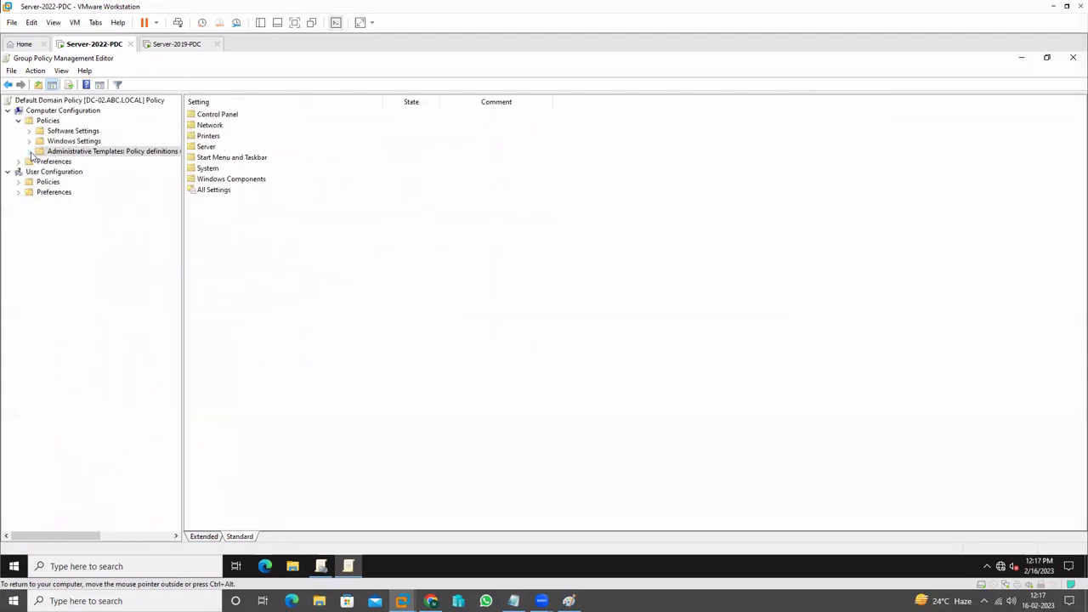
Select Restrict Language Pack under User Configuration > Control Panel > Regional and Language Options, then switch to Server-2019-PDC
left_click(18, 182)
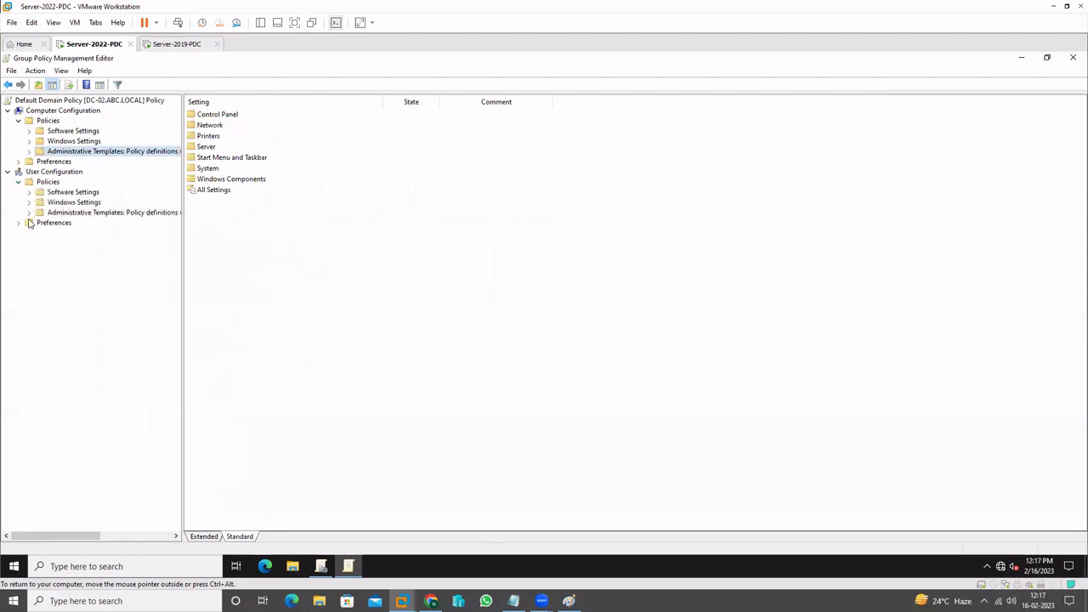
left_click(29, 213)
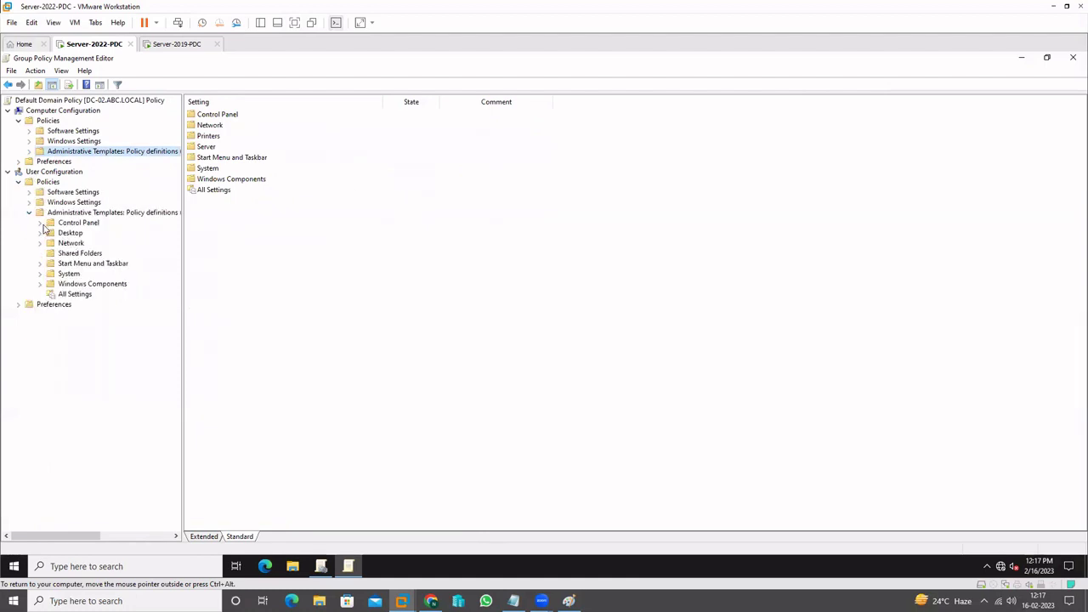
left_click(40, 224)
left_click(40, 224)
double_click(68, 224)
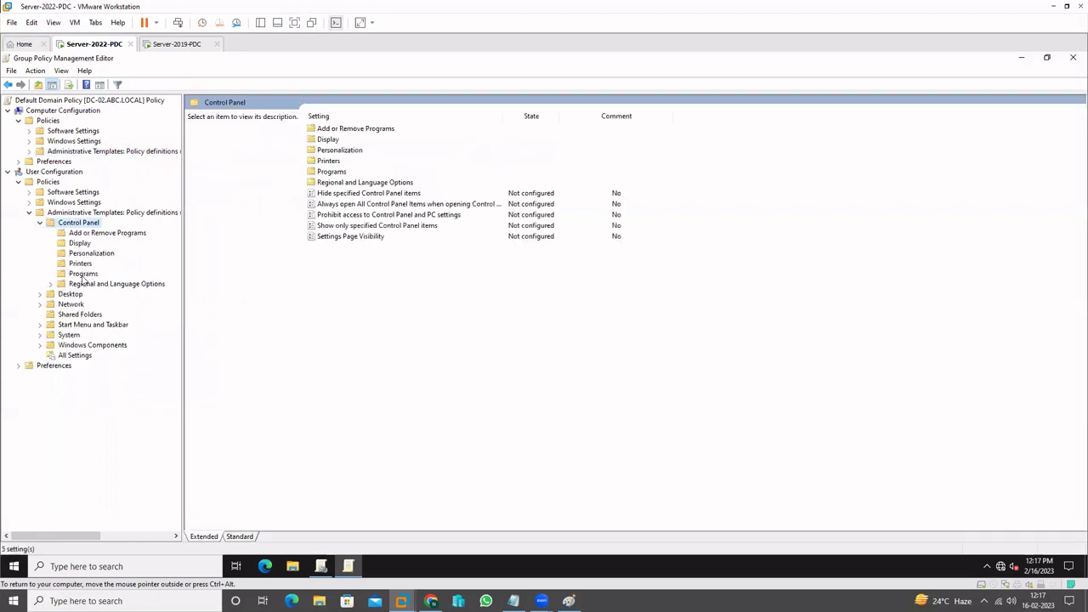
left_click(86, 285)
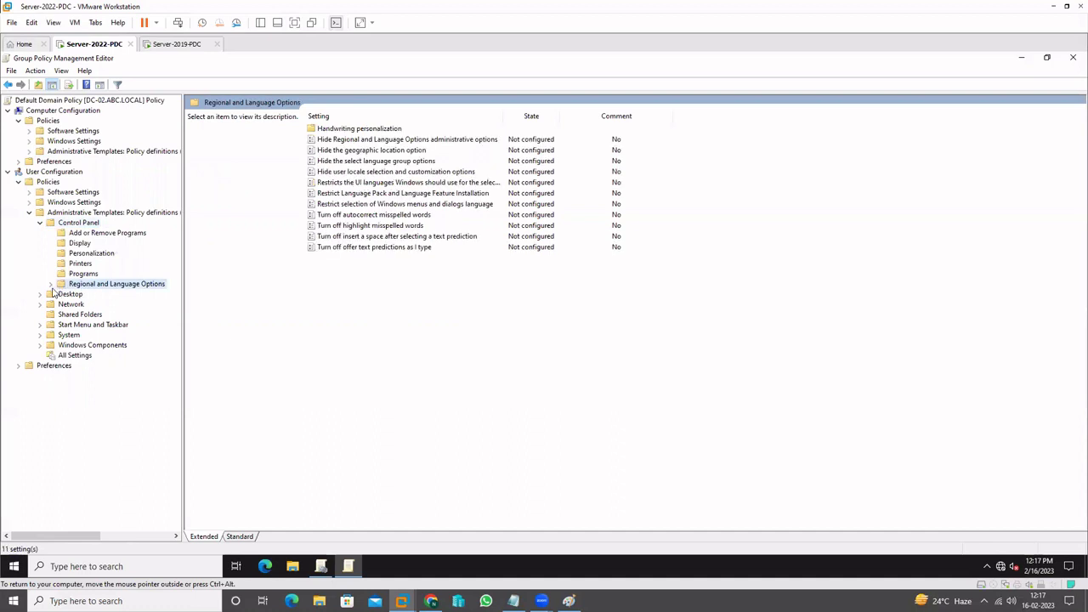
left_click(239, 537)
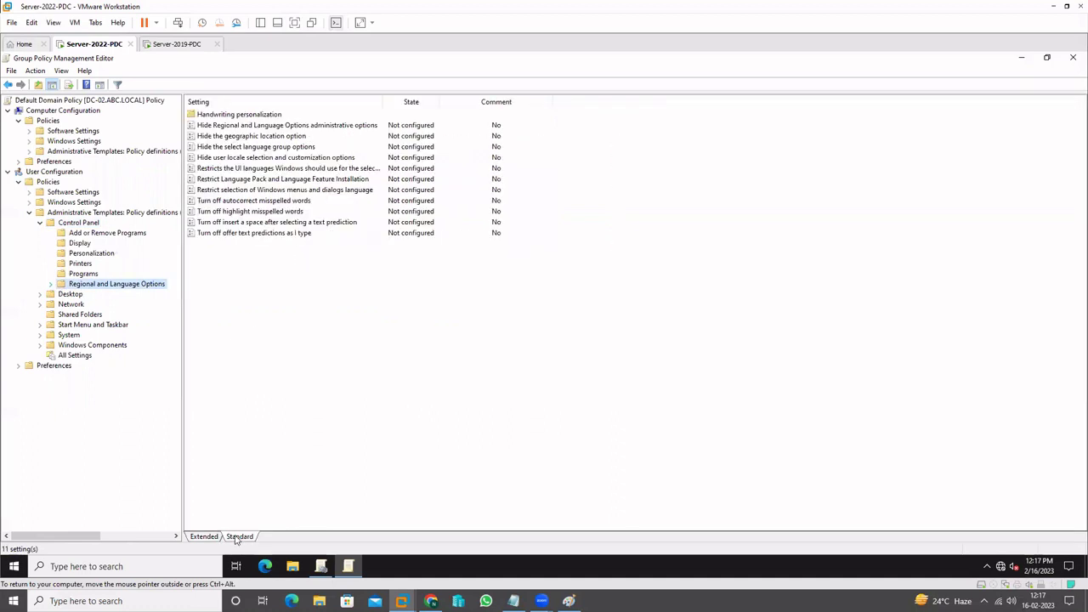
left_click(227, 185)
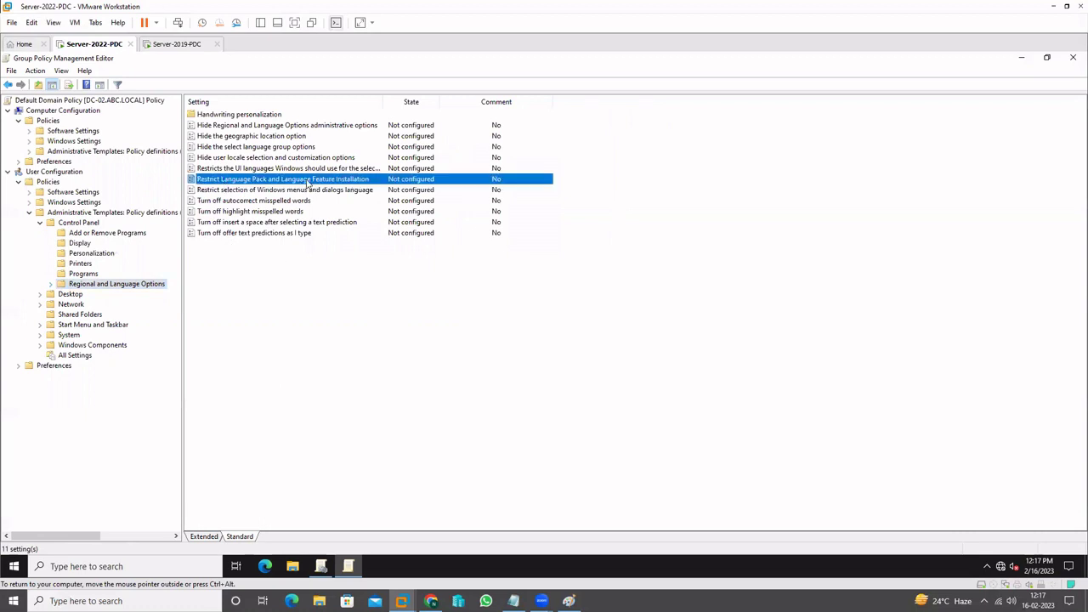
left_click(177, 46)
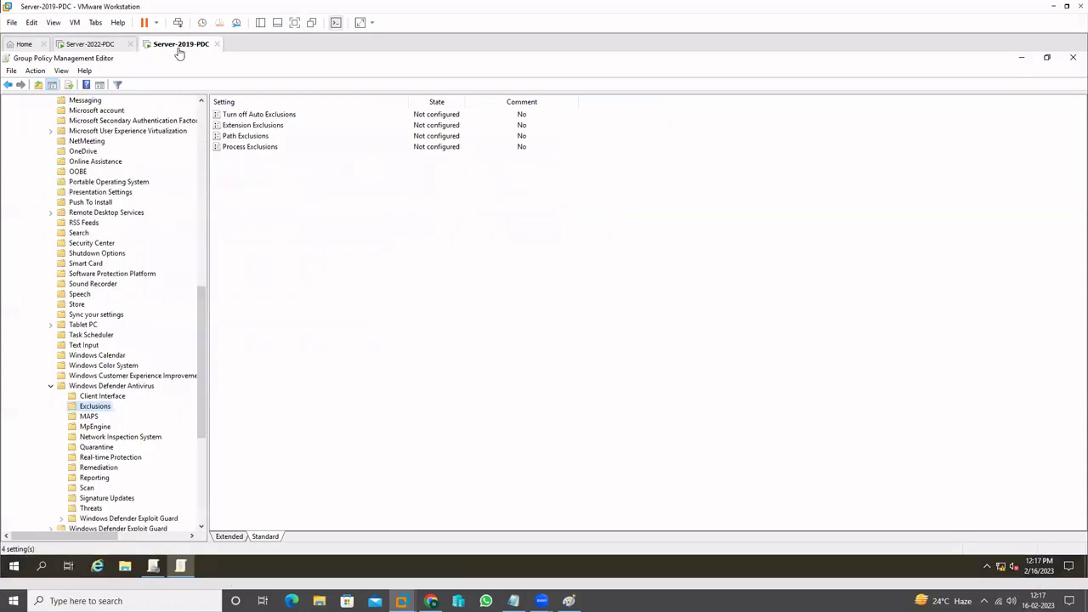
Collapse the 2019 VM's Windows Defender Antivirus, Windows Components and computer Administrative Templates branches
left_click(50, 386)
scroll(50, 357, "up", 11)
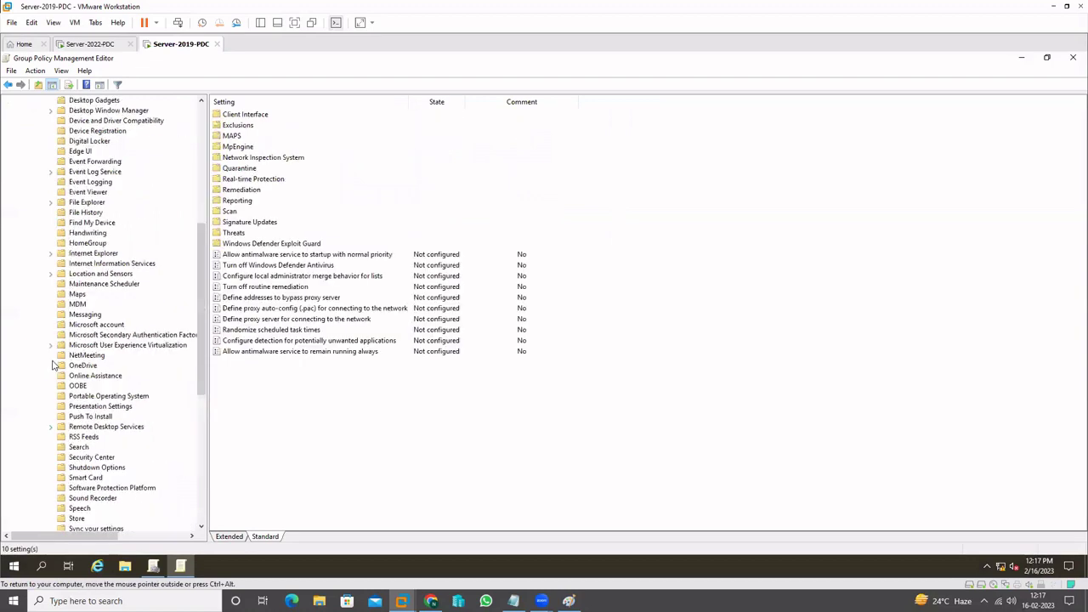
scroll(49, 340, "up", 5)
left_click(38, 212)
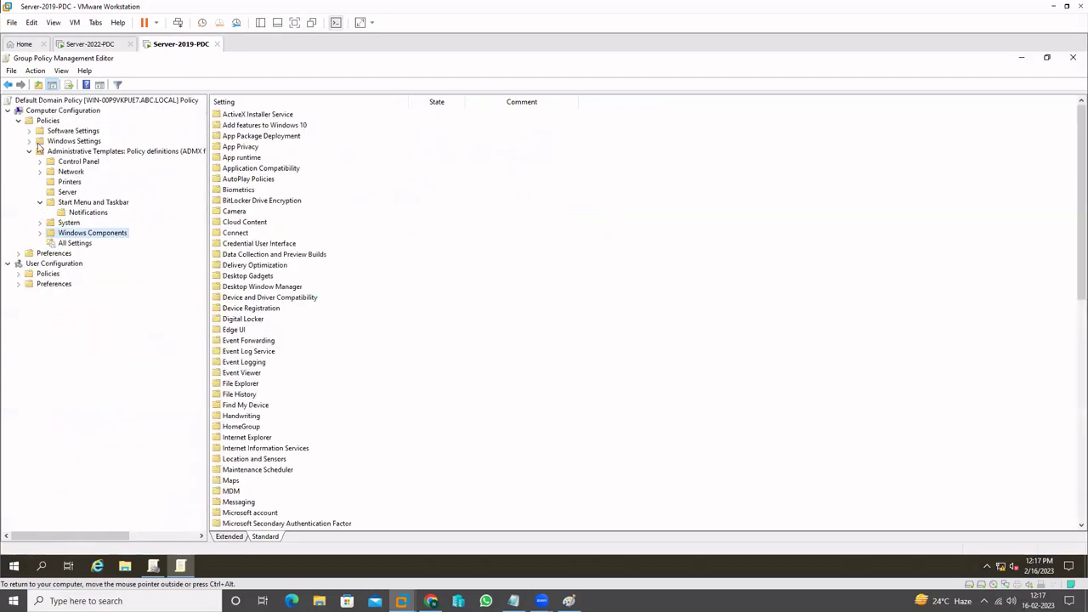
left_click(30, 152)
Show the 2019 user Regional and Language Options policies in standard view, then bring up the notes
left_click(17, 182)
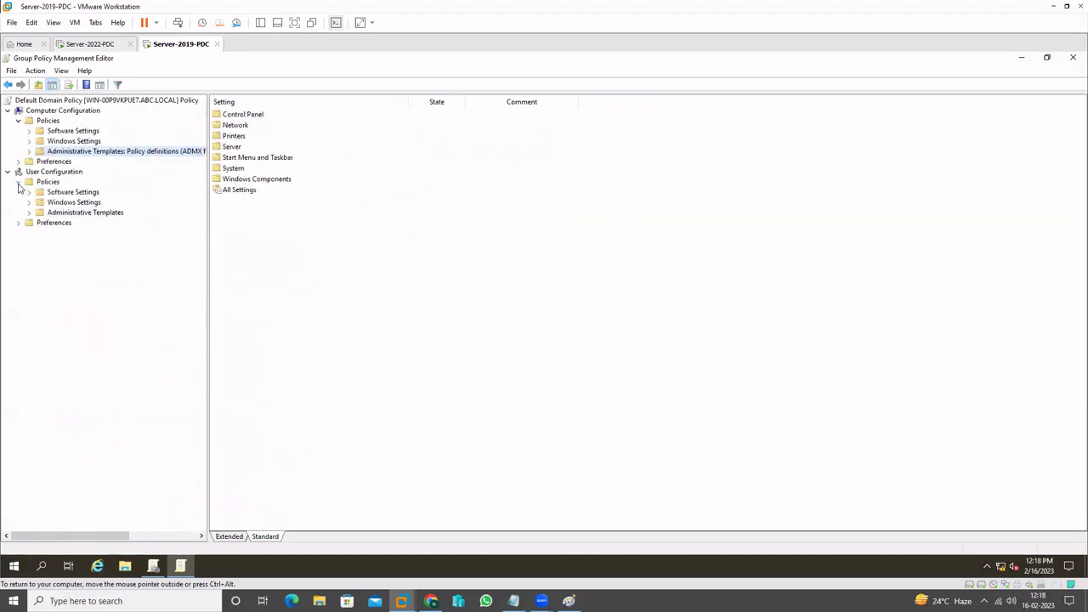
left_click(29, 212)
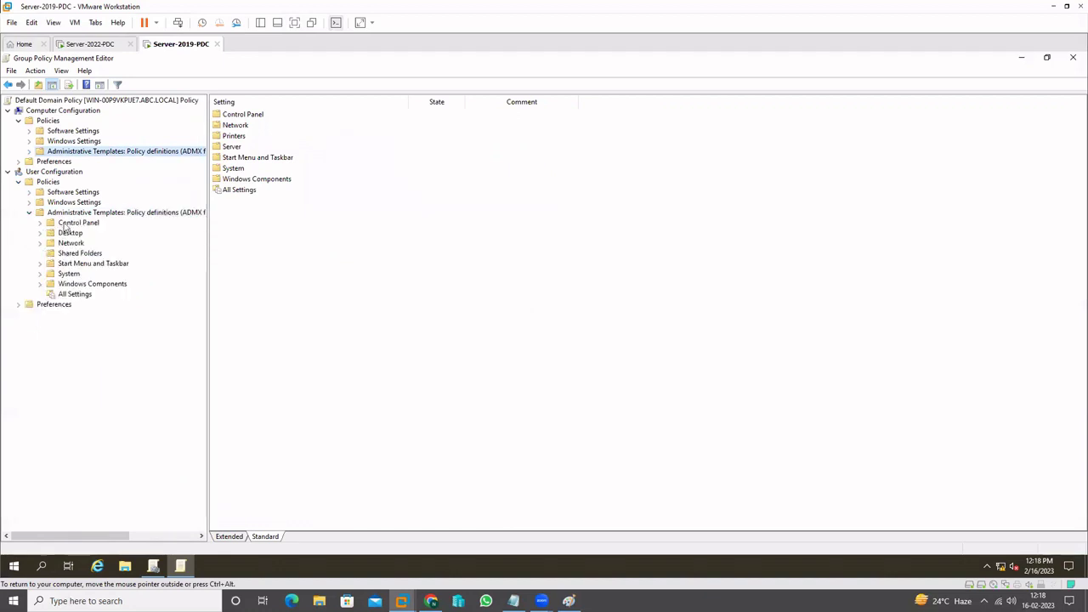
left_click(41, 225)
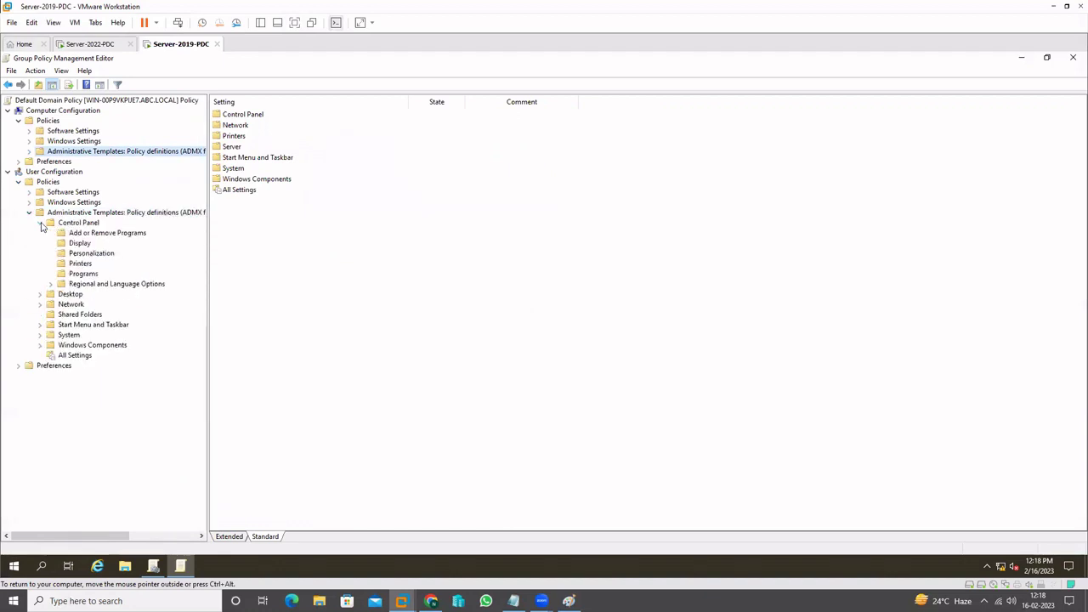
left_click(109, 285)
left_click(265, 536)
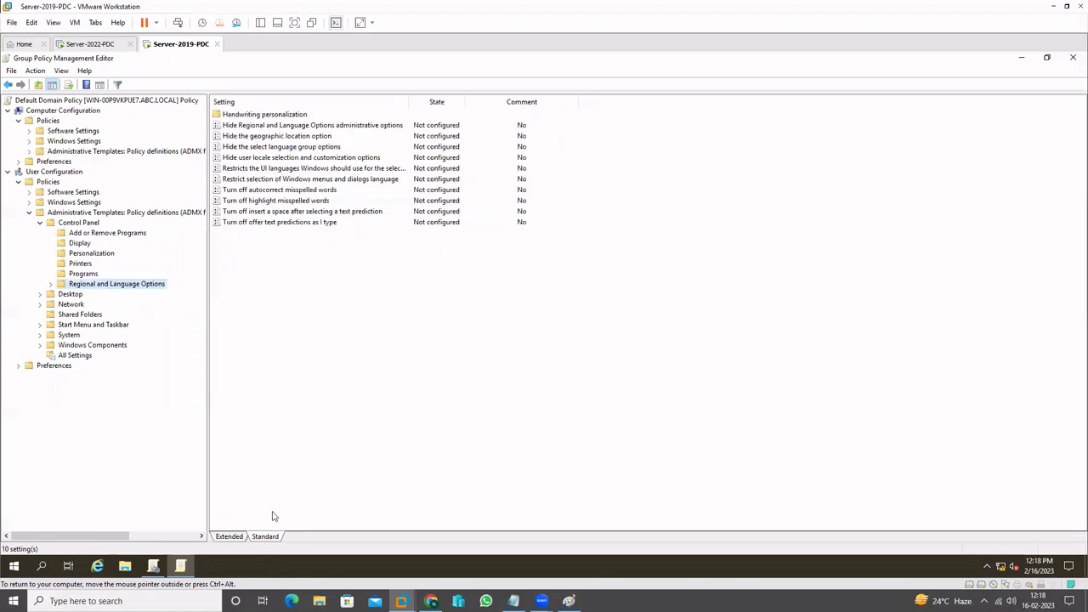
left_click(253, 170)
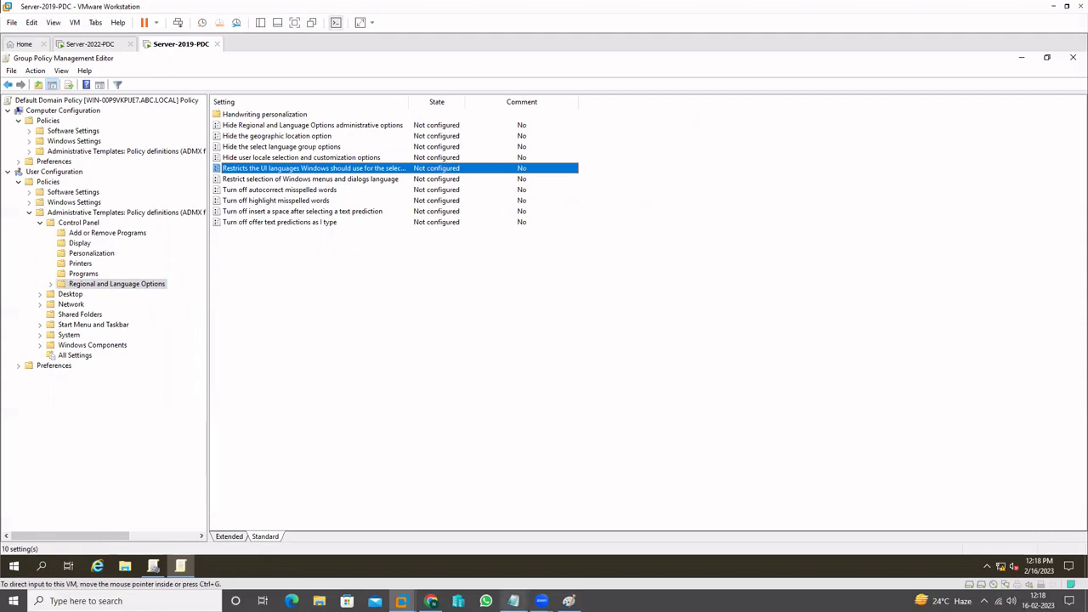
left_click(513, 601)
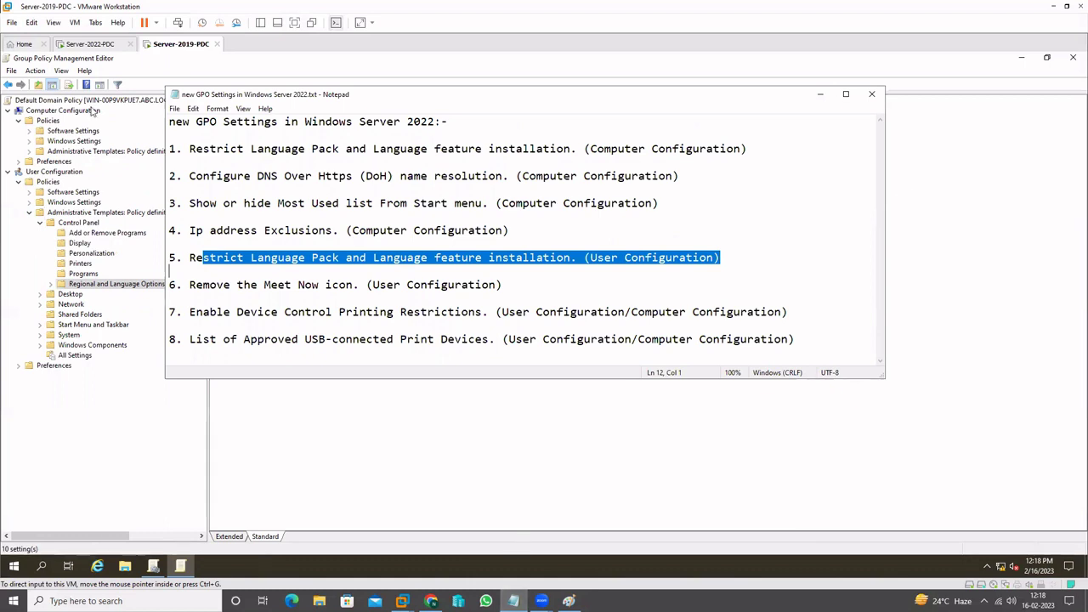
Switch to Server-2022-PDC and list its user Start Menu and Taskbar policies
left_click(105, 51)
left_click(101, 47)
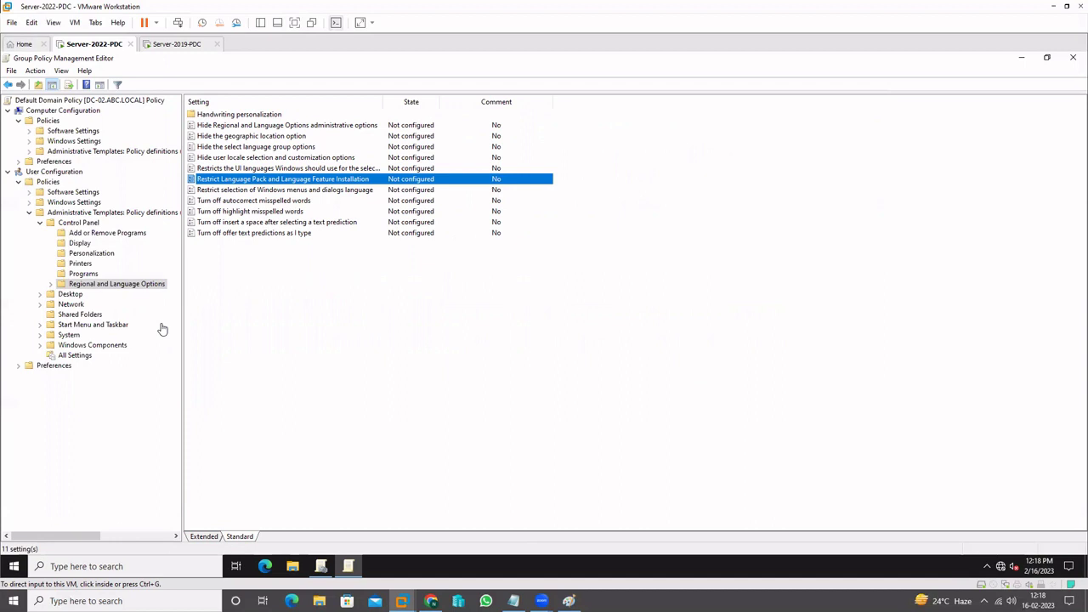
left_click(39, 222)
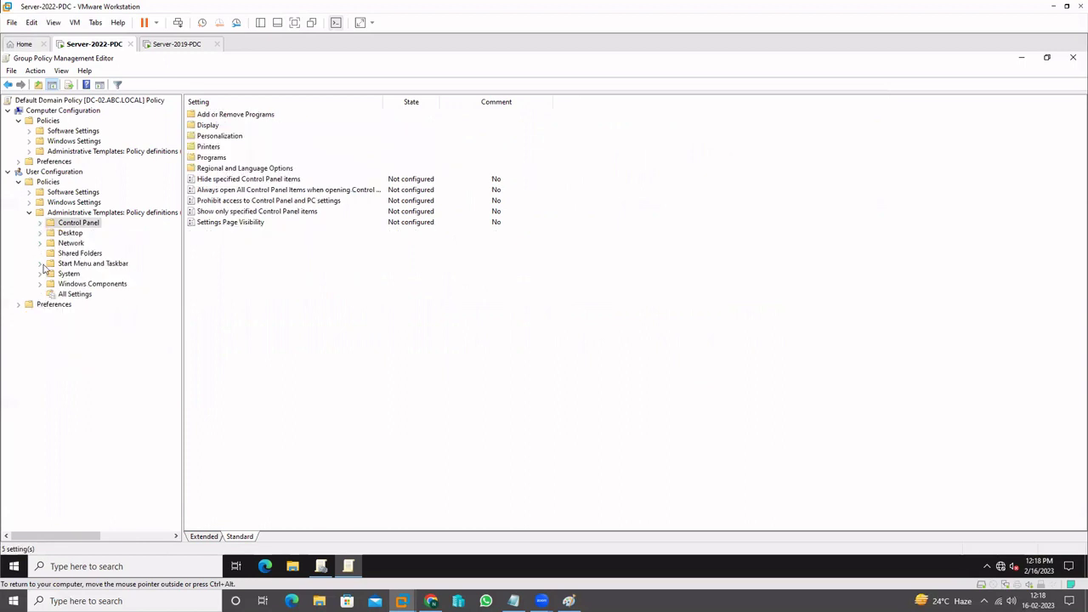
left_click(39, 263)
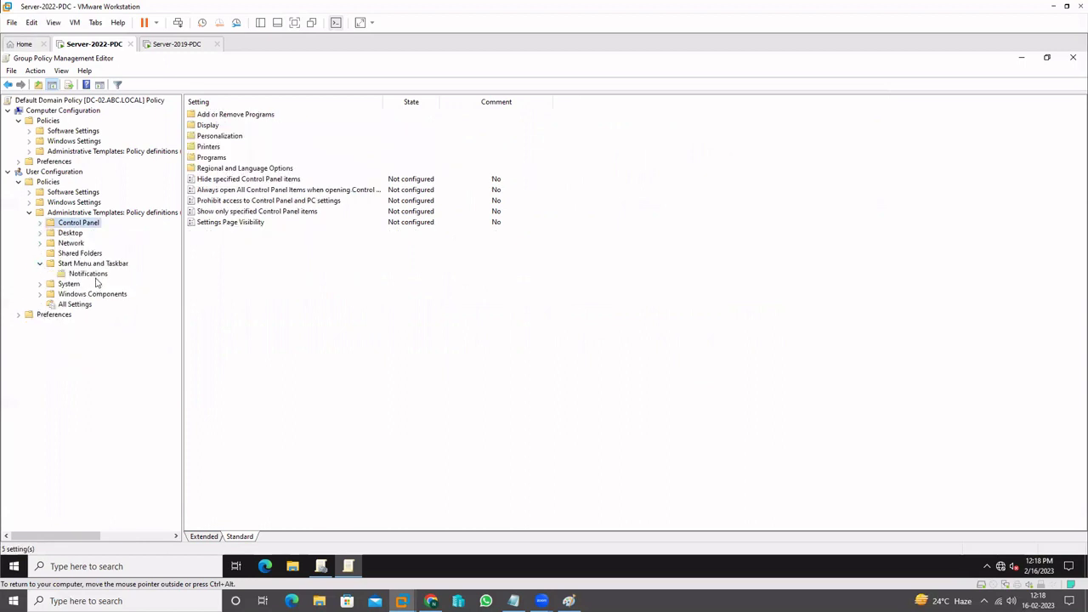
left_click(99, 265)
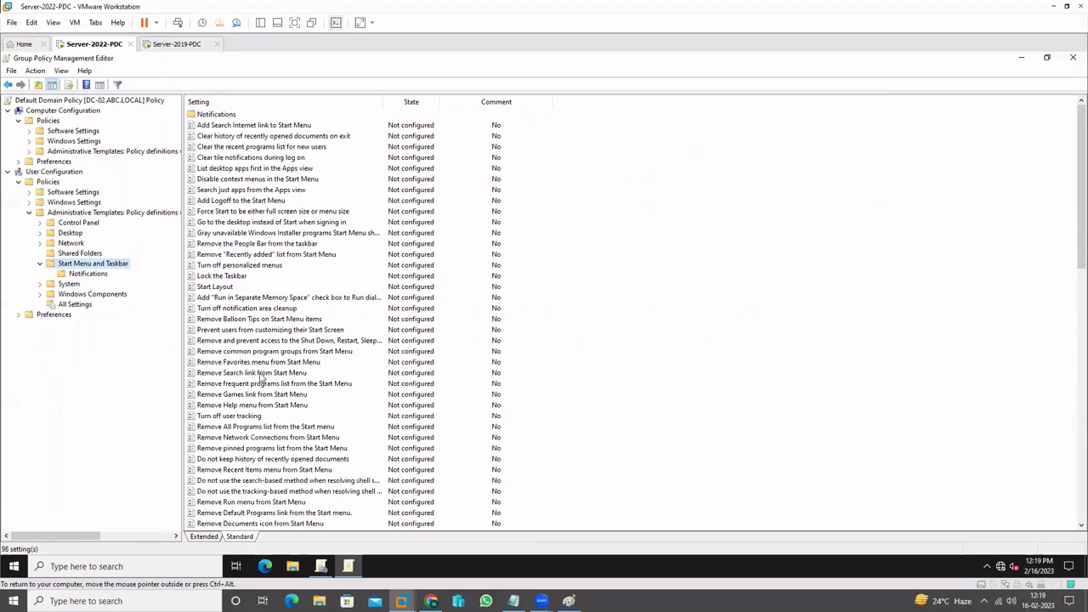
Scroll through the 98 Start Menu and Taskbar policies and select Remove the Meet Now icon
left_click(228, 416)
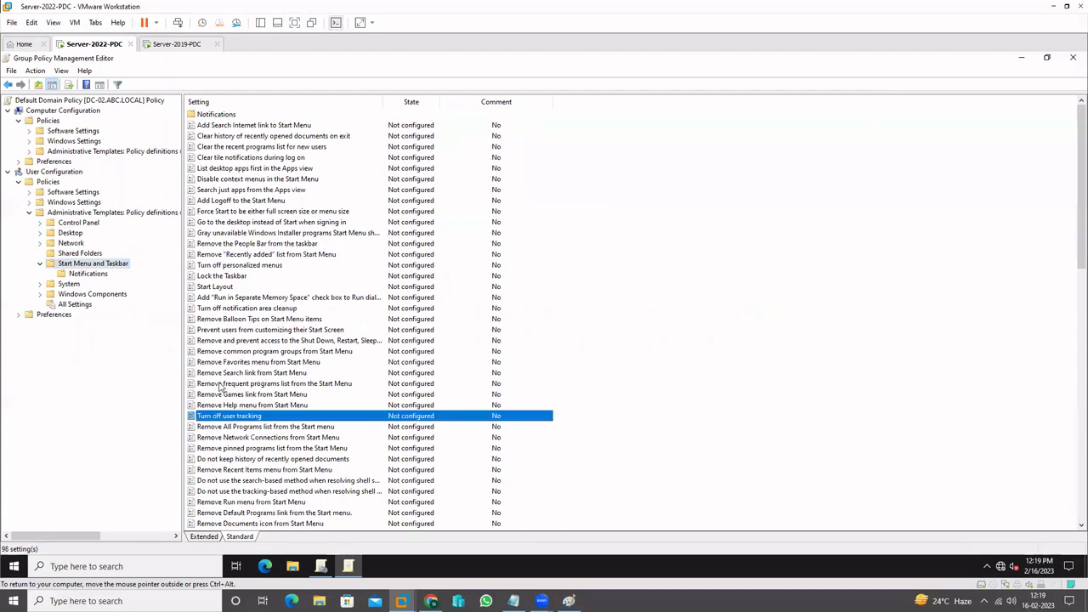
scroll(219, 388, "down", 5)
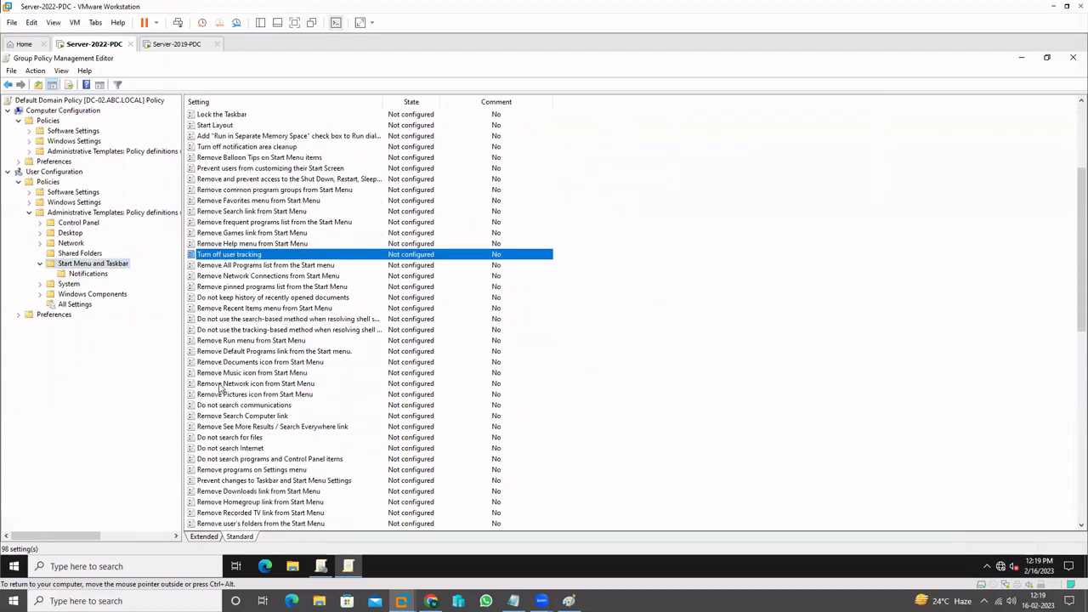
key("Down")
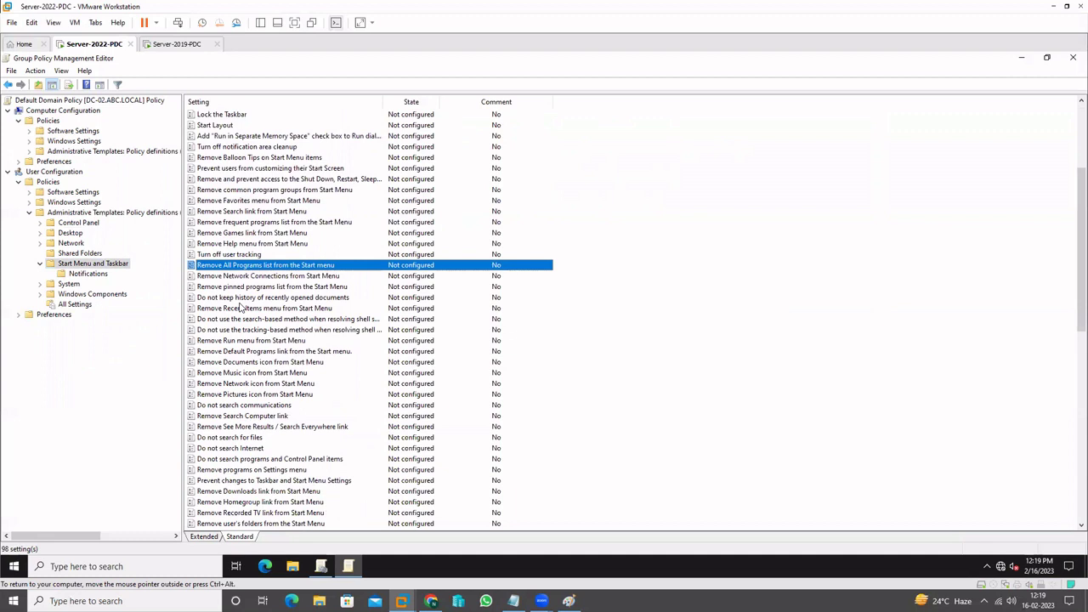
key("Down")
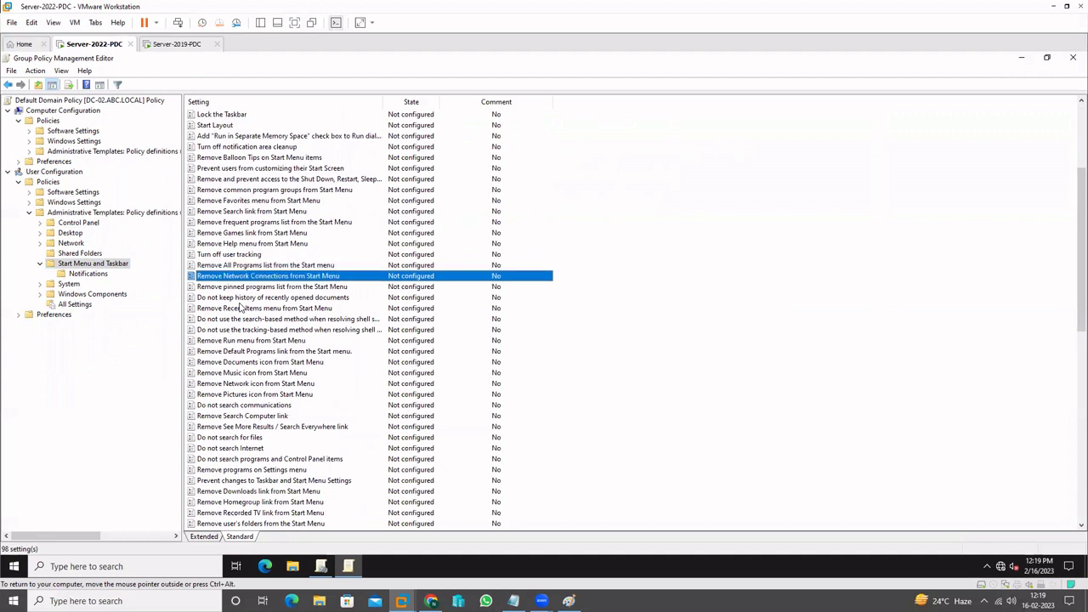
left_click(258, 321)
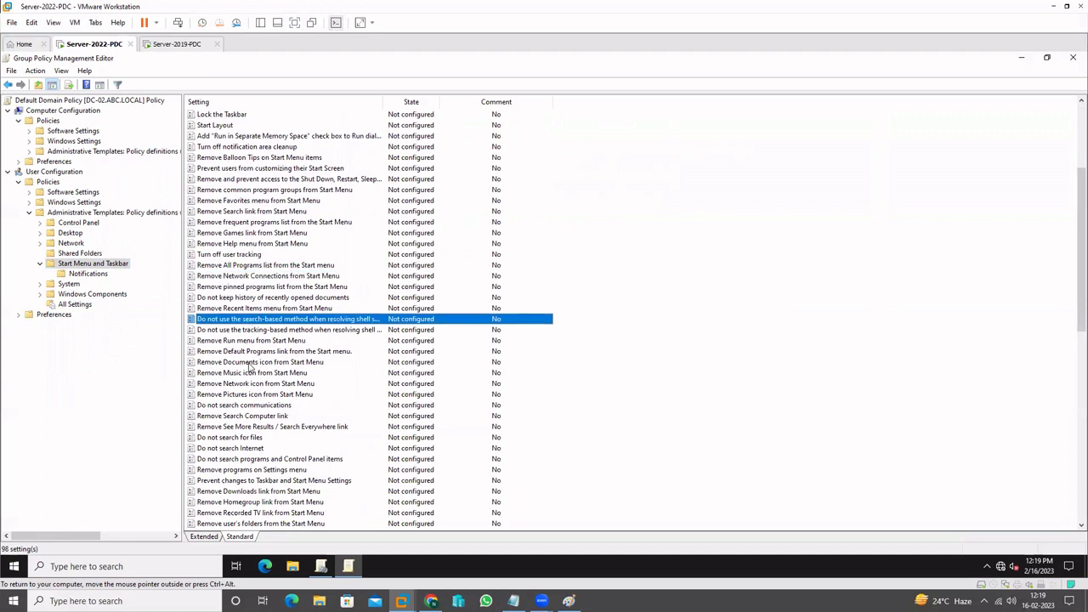
scroll(266, 376, "down", 2)
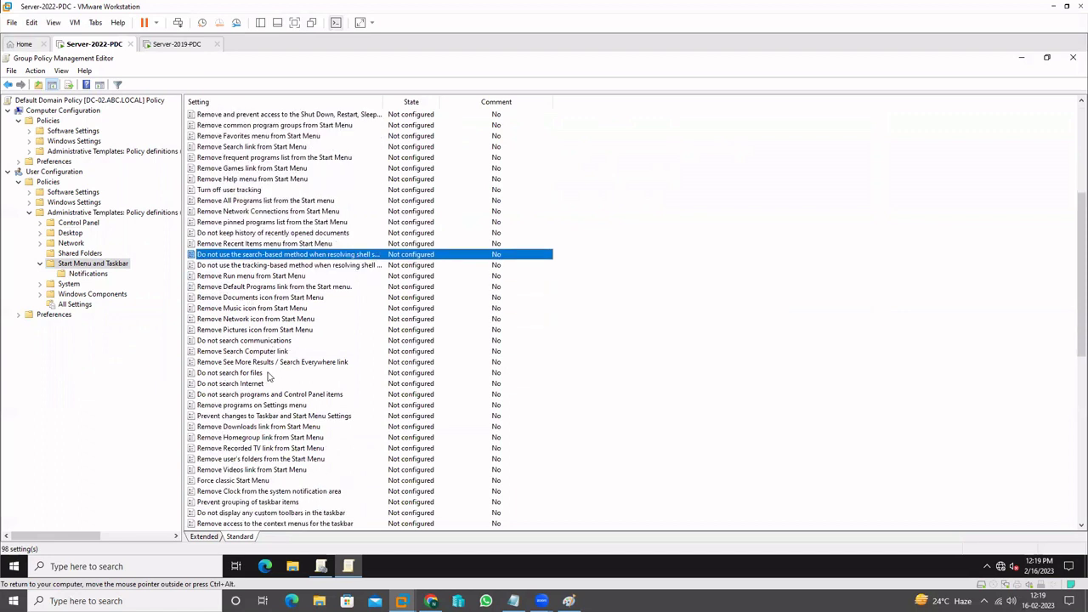
scroll(267, 376, "down", 3)
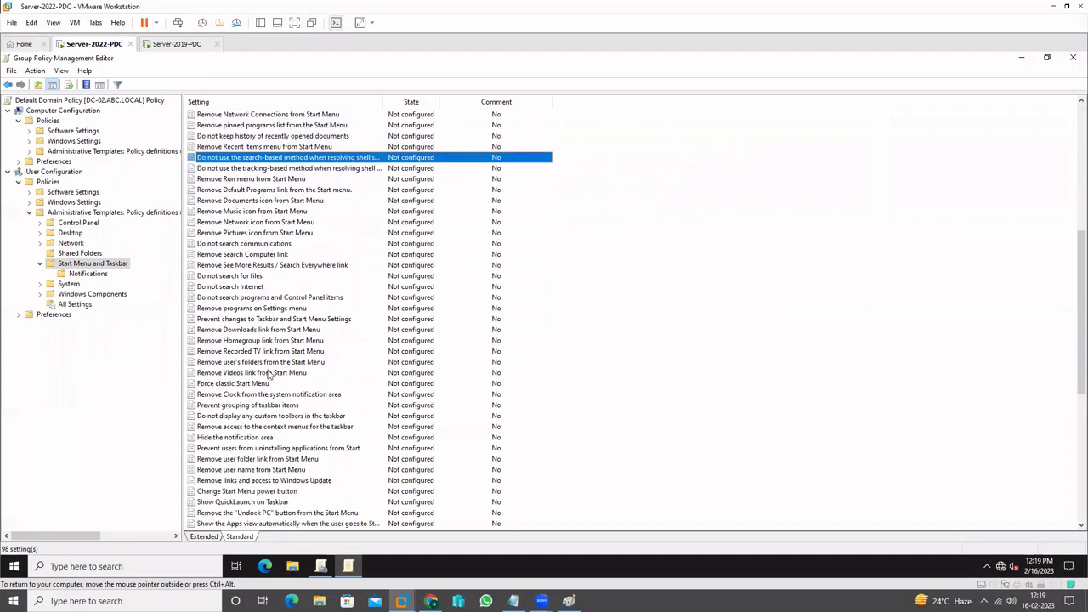
scroll(266, 373, "down", 2)
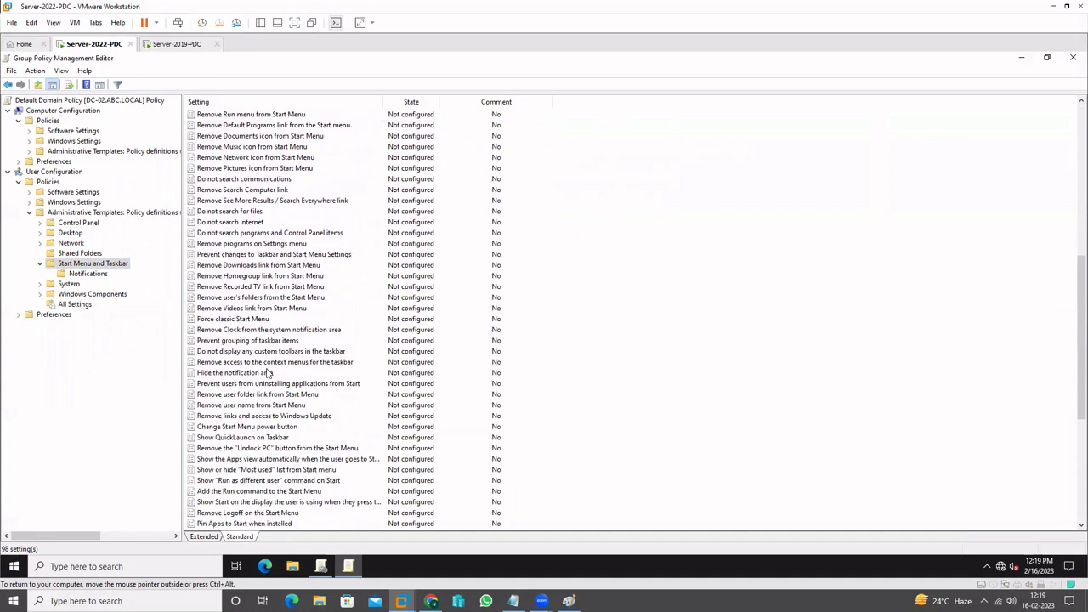
scroll(266, 374, "down", 2)
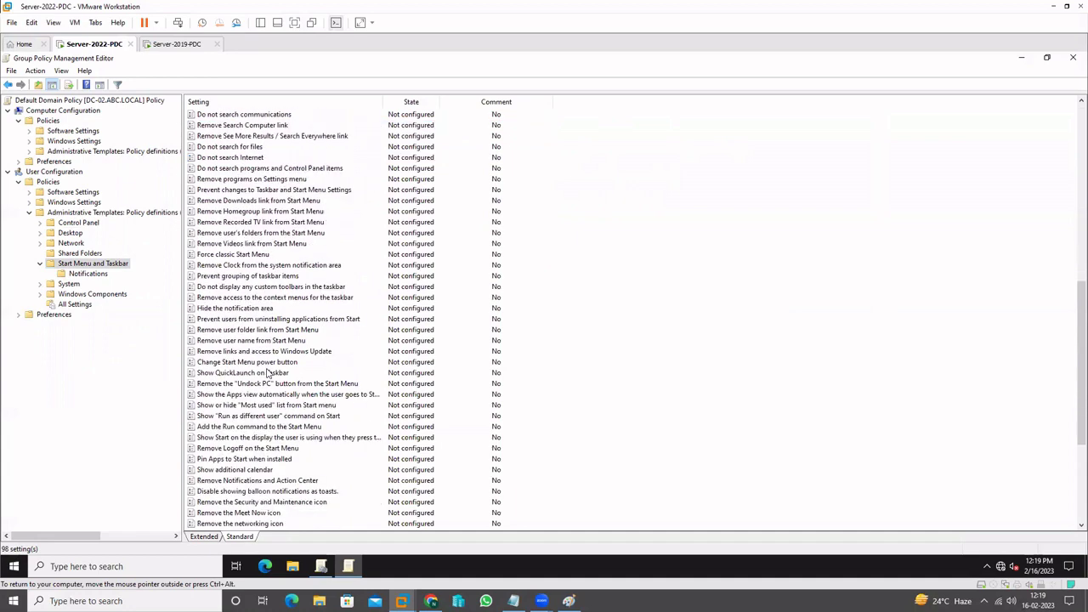
left_click(268, 513)
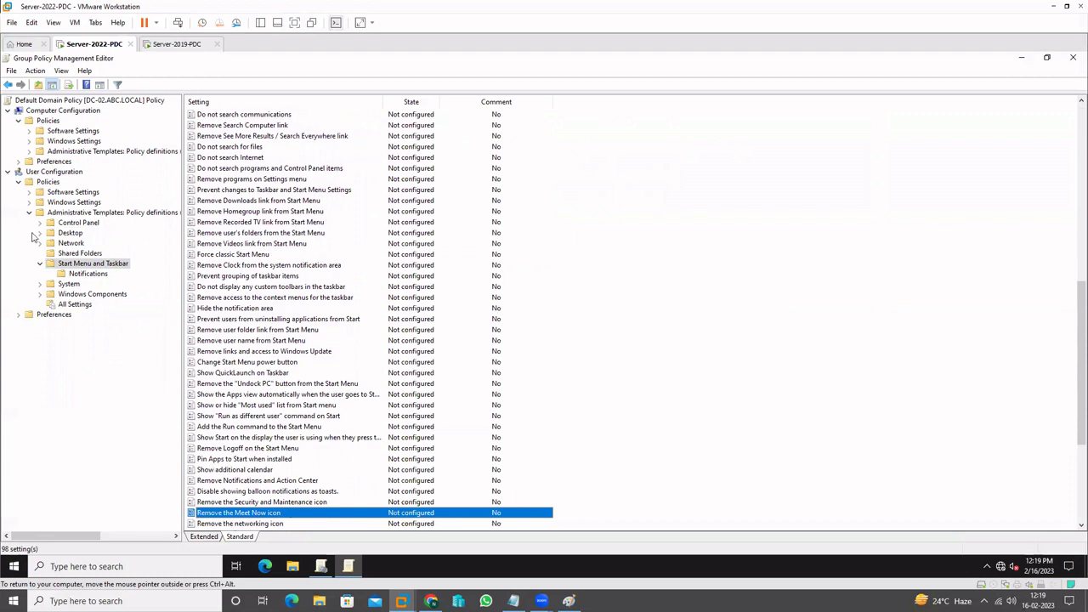
Switch to Server-2019-PDC and list its user Start Menu and Taskbar policies
left_click(173, 47)
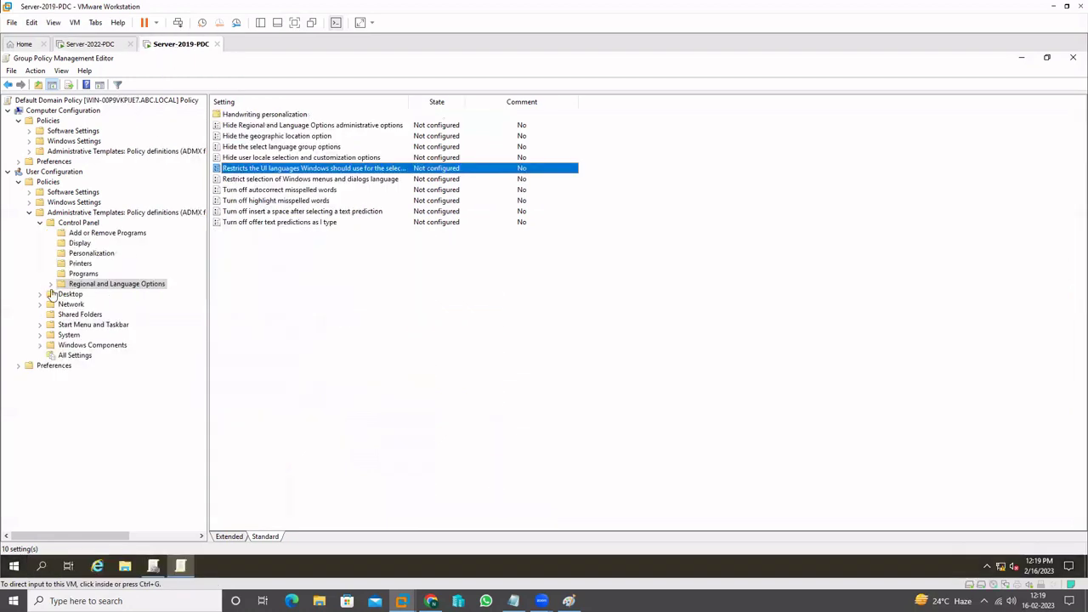
left_click(40, 222)
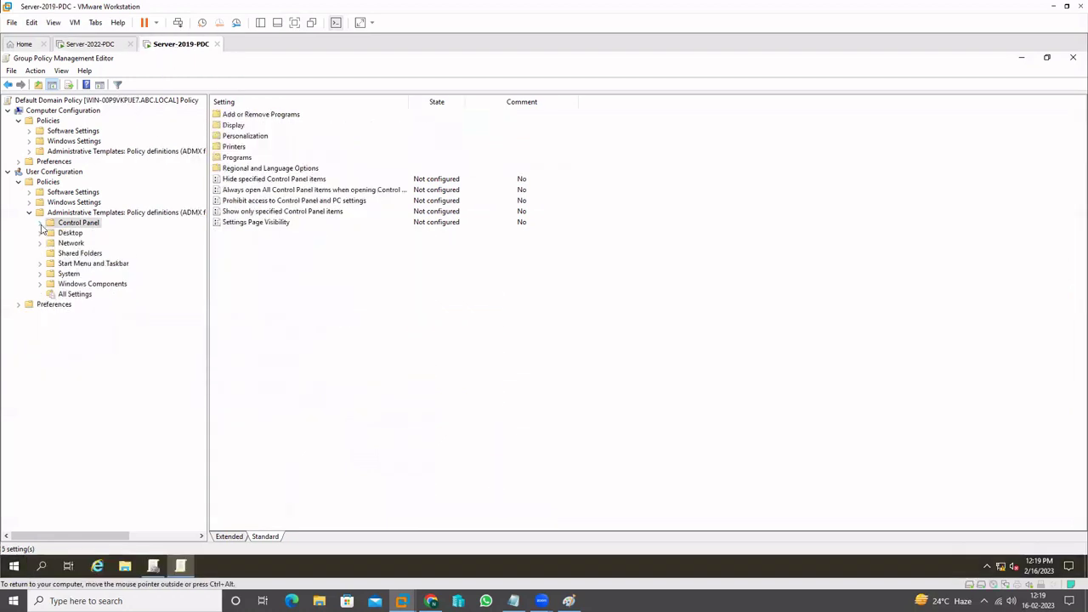
left_click(39, 263)
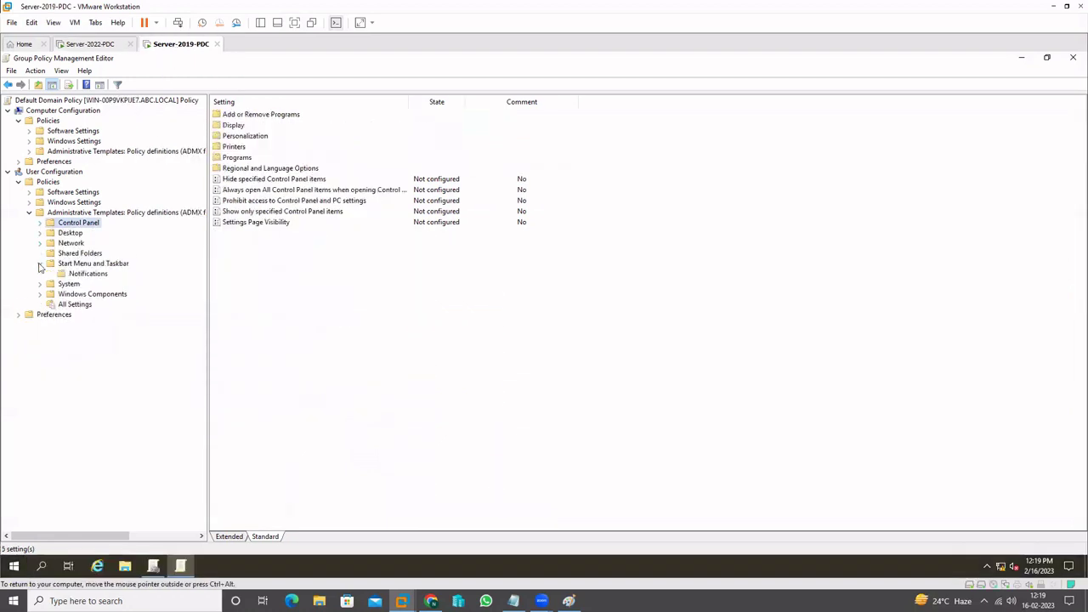
left_click(95, 264)
scroll(361, 396, "down", 10)
scroll(361, 395, "down", 8)
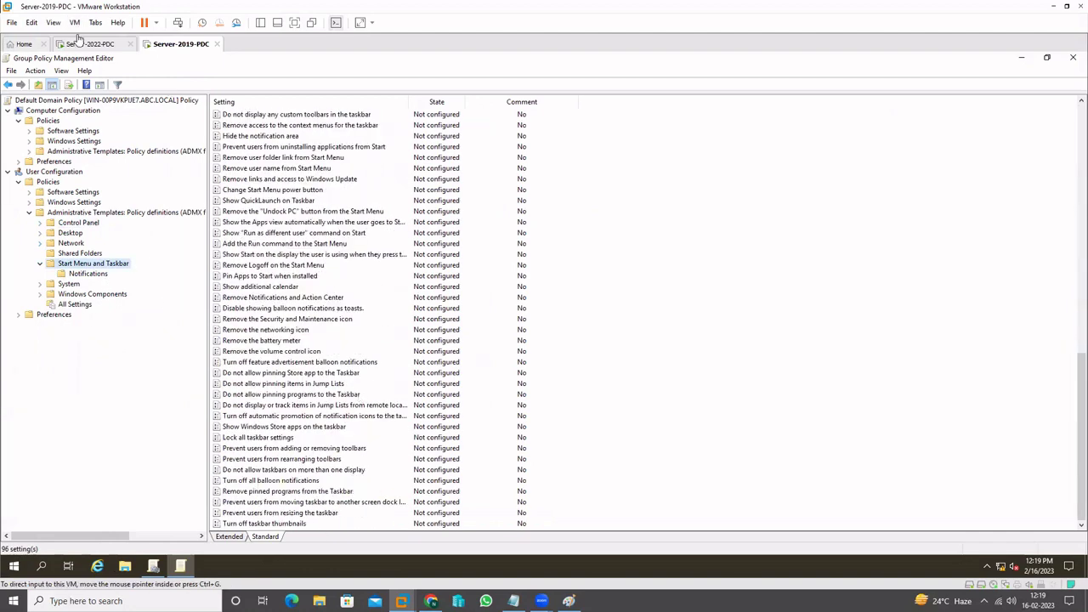
Compare with Server 2022 near Remove Notifications and Action Center, confirming Meet Now is missing, then bring up the notes
left_click(82, 44)
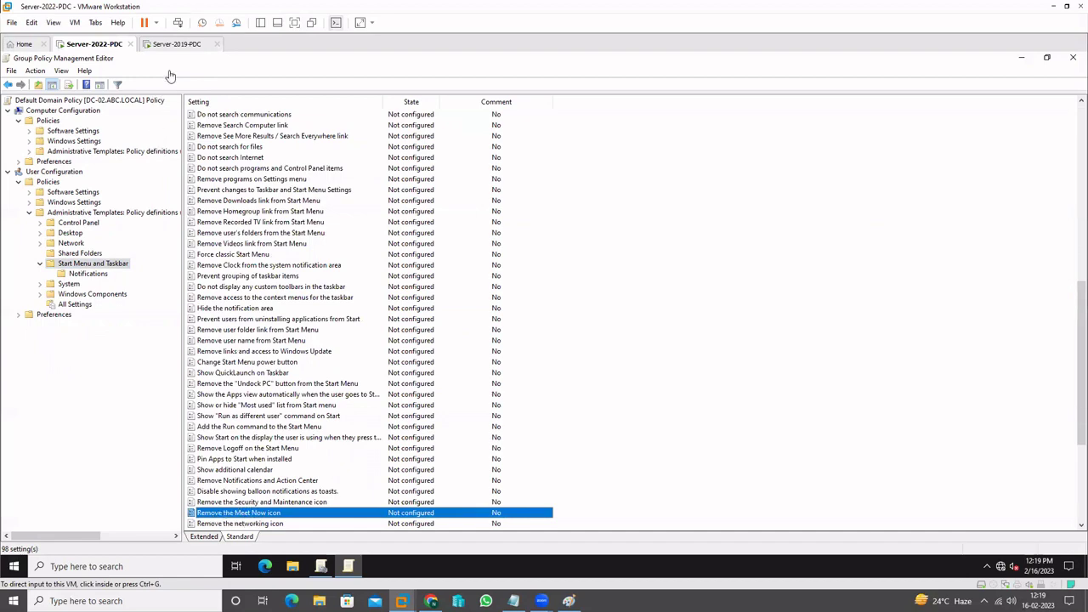
left_click(181, 45)
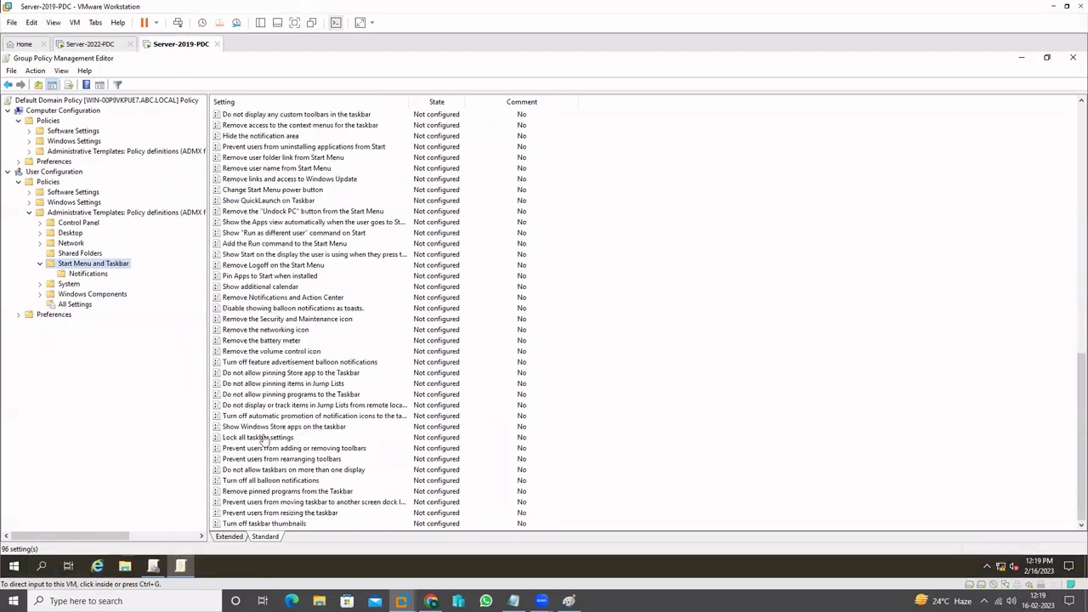
left_click(250, 299)
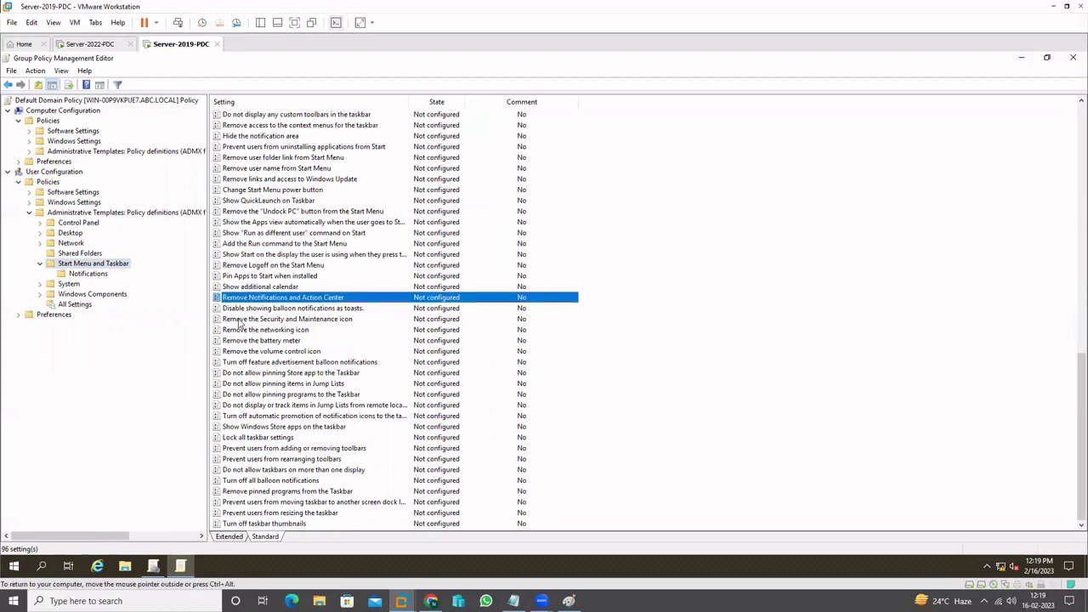
left_click(242, 320)
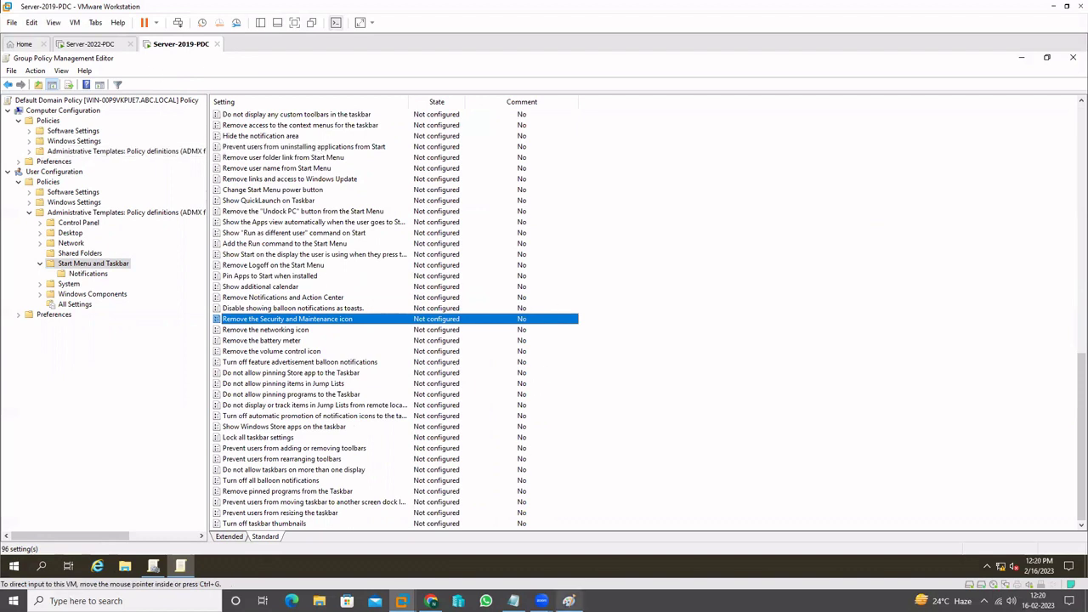
left_click(514, 601)
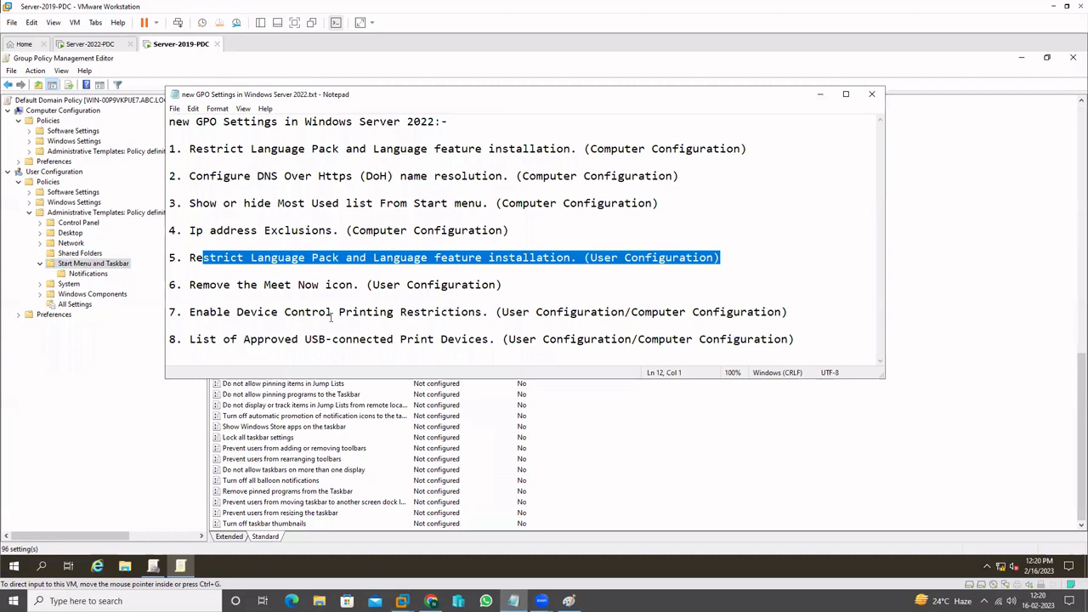
Highlight Device Control Printing Restrictions in the notes and show Server 2019's Control Panel Printers policies
left_click_drag(223, 312, 456, 312)
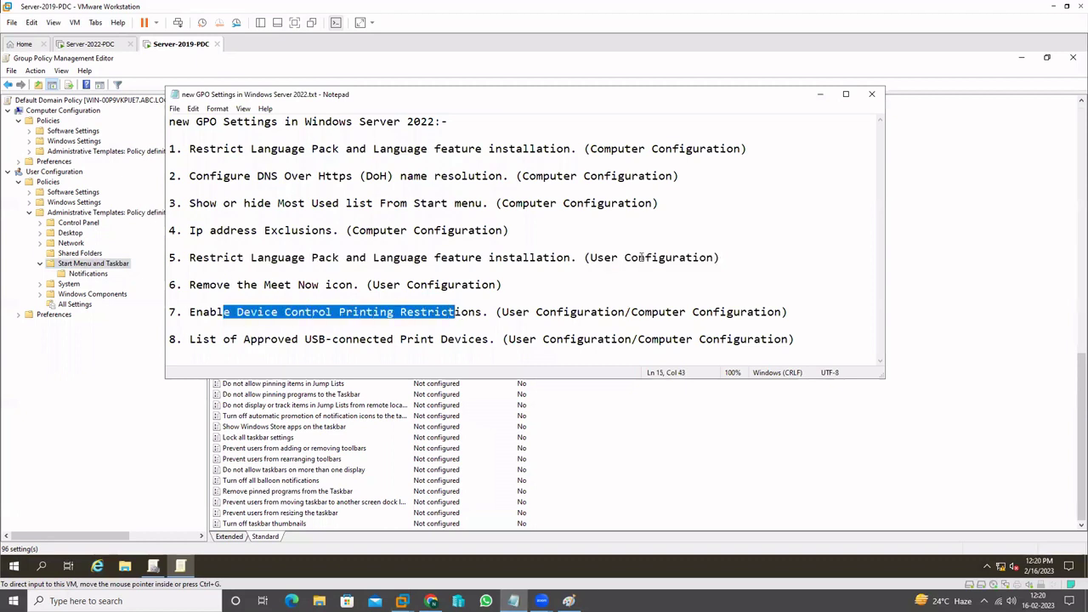
left_click(819, 93)
left_click(39, 263)
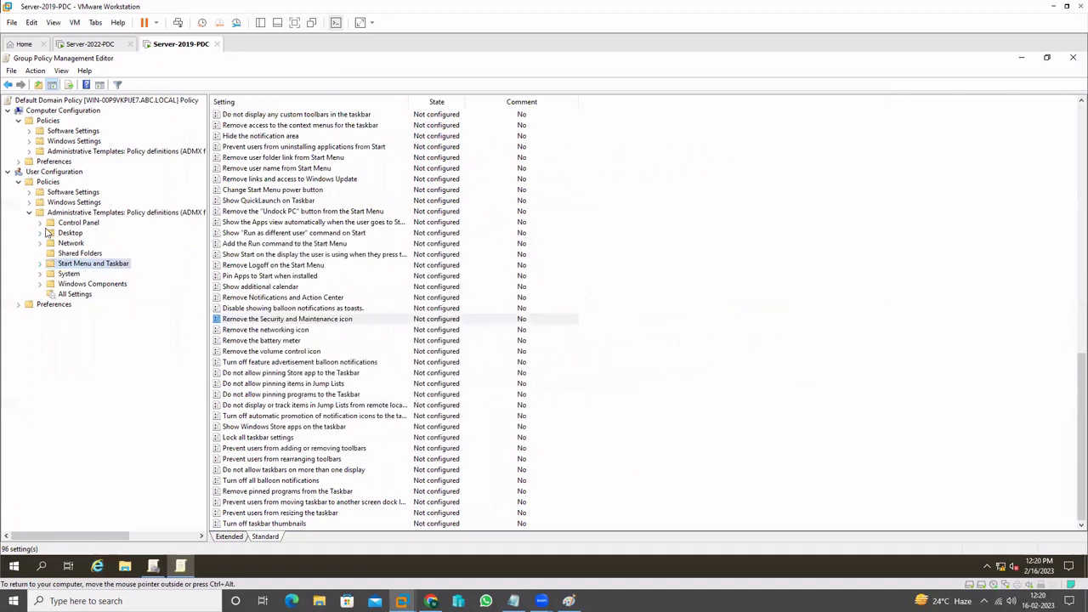
left_click(39, 224)
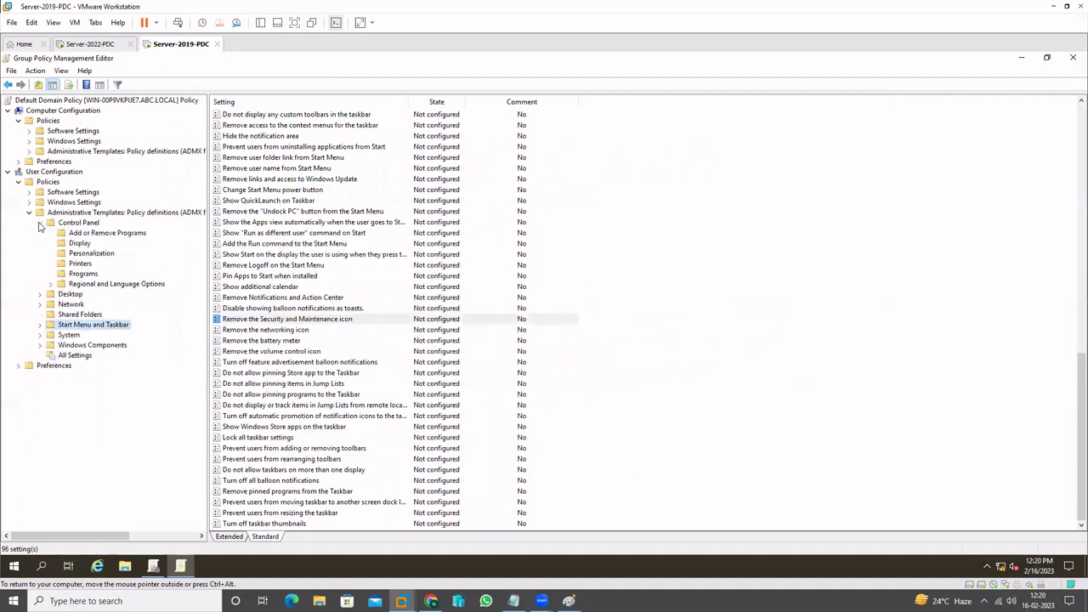
left_click(76, 266)
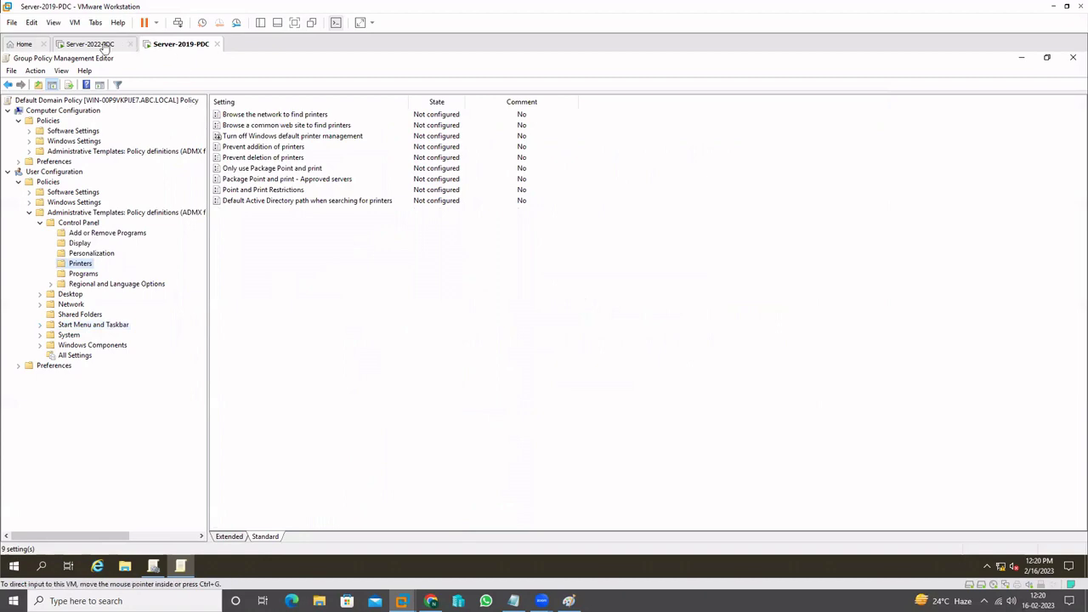
left_click(98, 44)
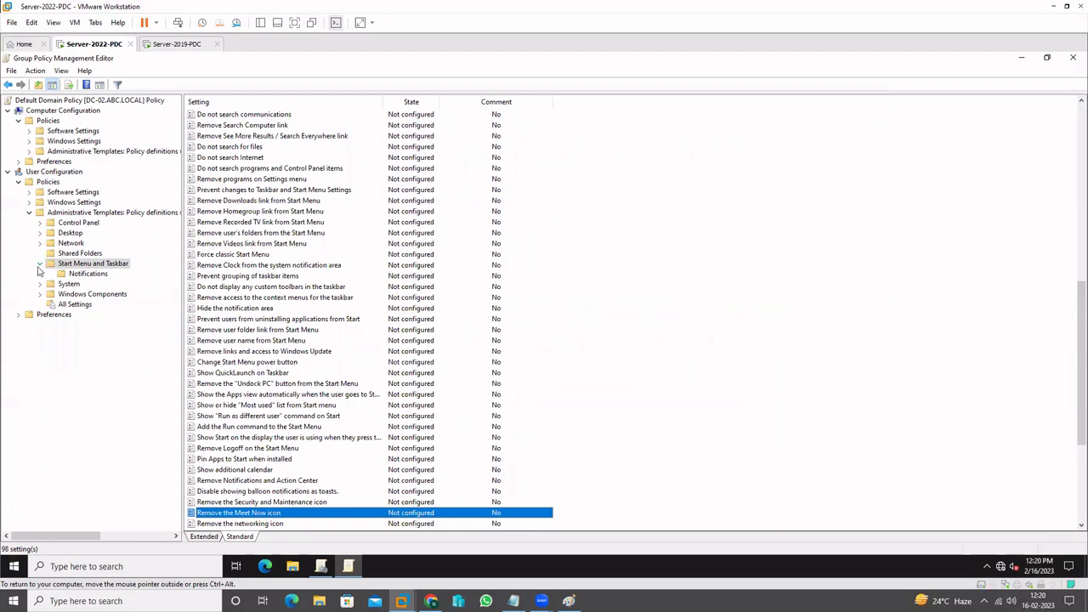
Show Server 2022's Printers policies, select Enable Device Control Printing Restrictions, and compare with Server 2019
left_click(40, 264)
left_click(40, 223)
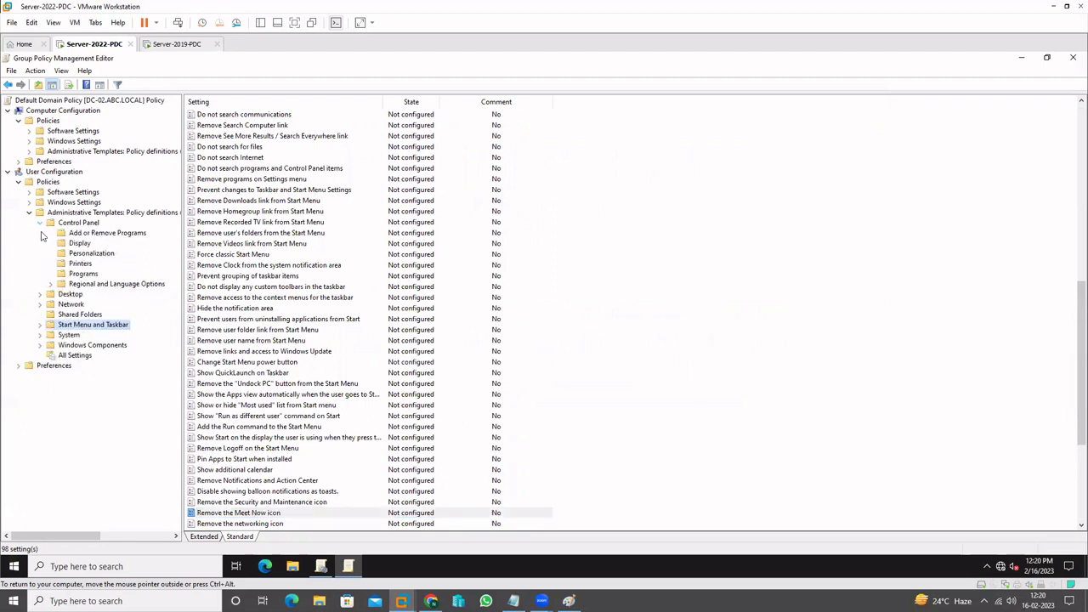
left_click(79, 264)
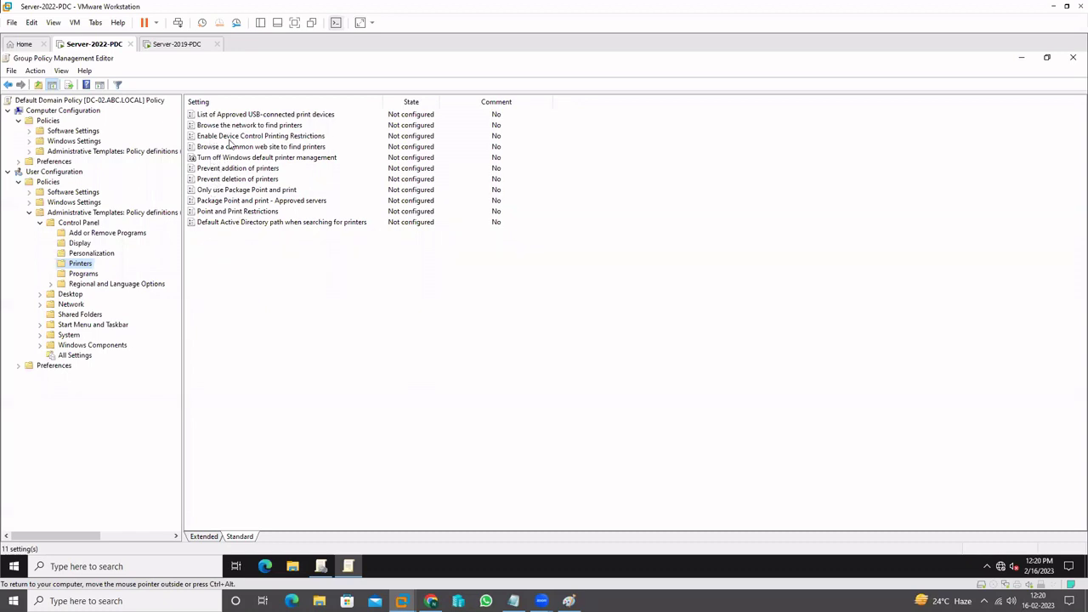
left_click(255, 137)
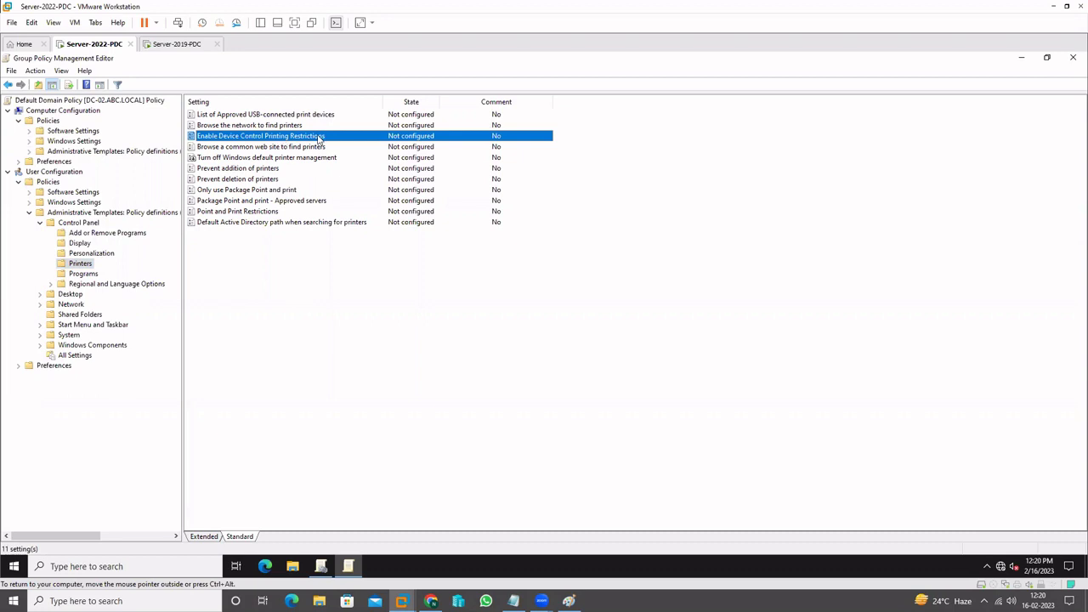
left_click(173, 44)
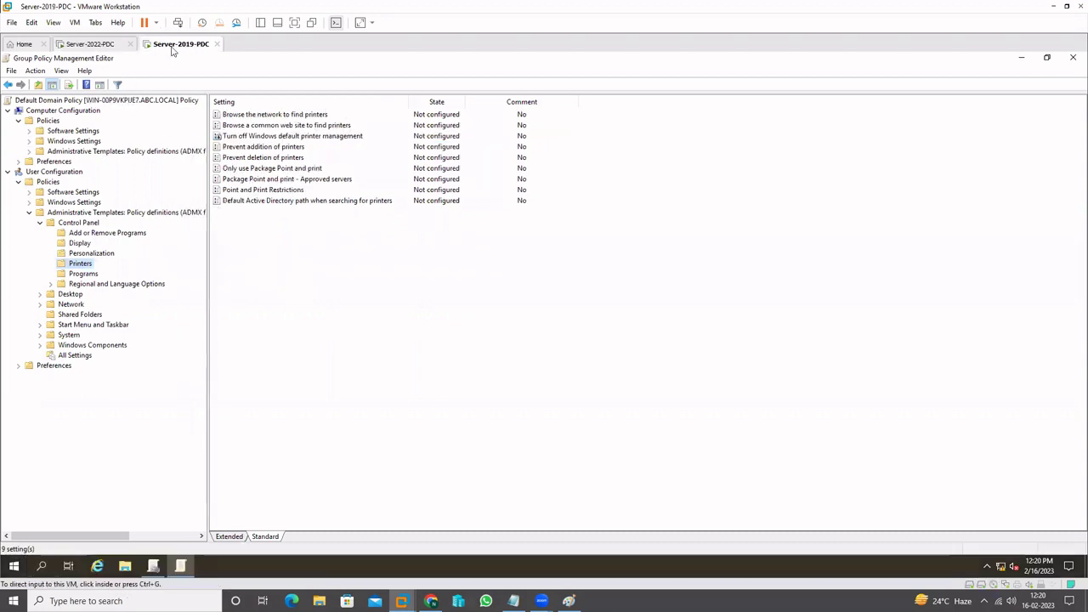
left_click(64, 266)
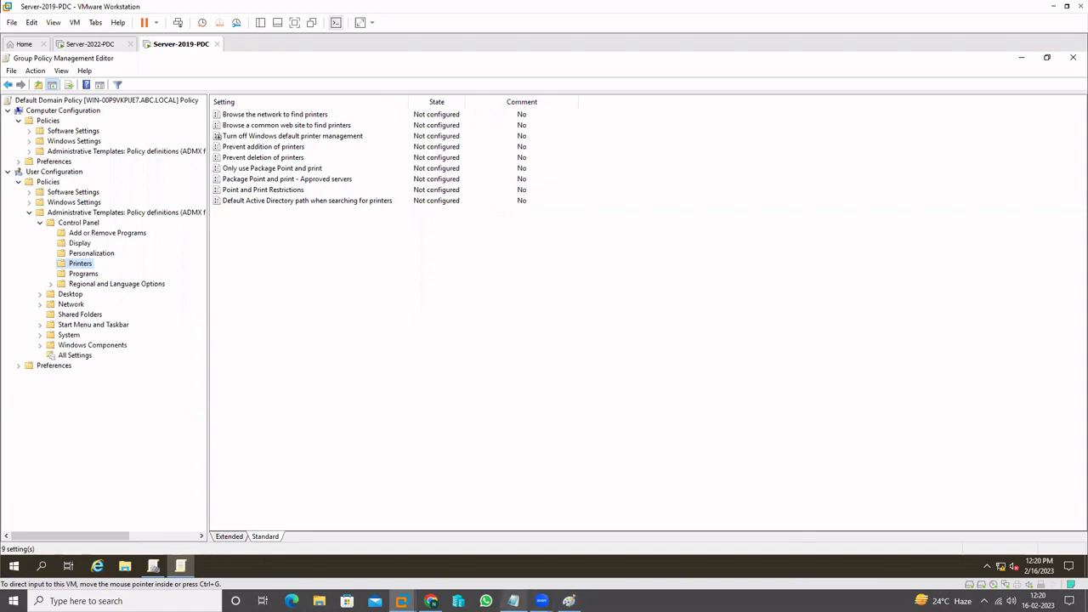
Check the notes, then compare List of Approved USB-connected print devices between Server 2022 and 2019
left_click(513, 601)
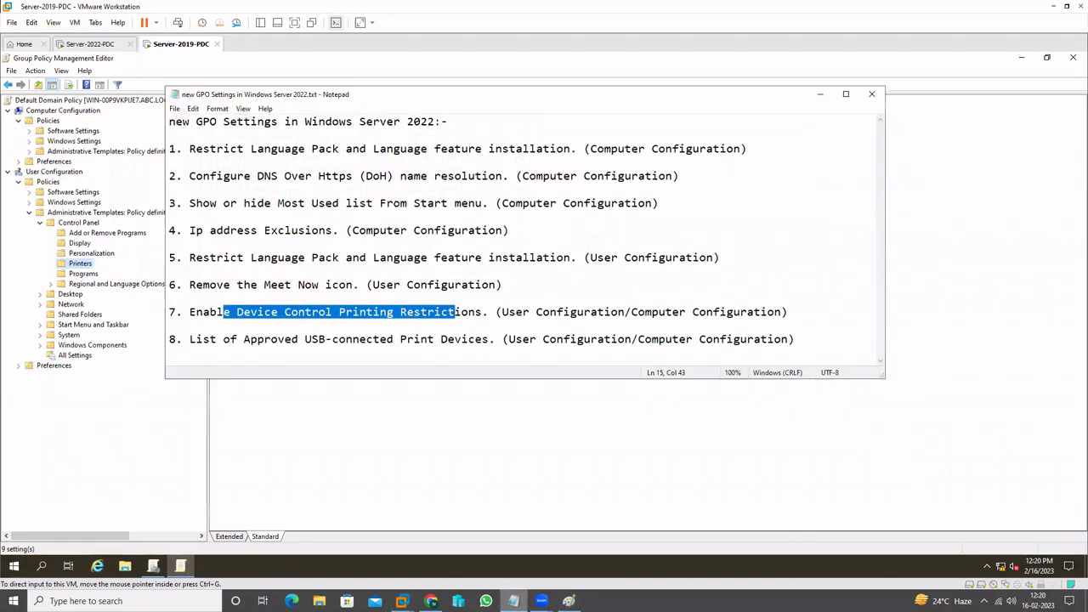
left_click(513, 601)
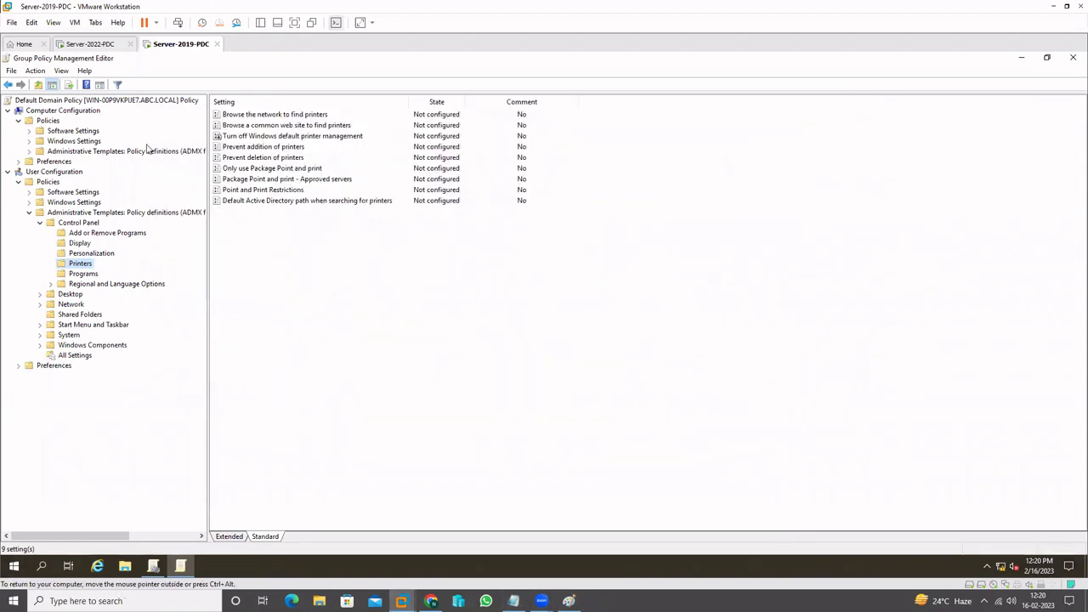
left_click(108, 44)
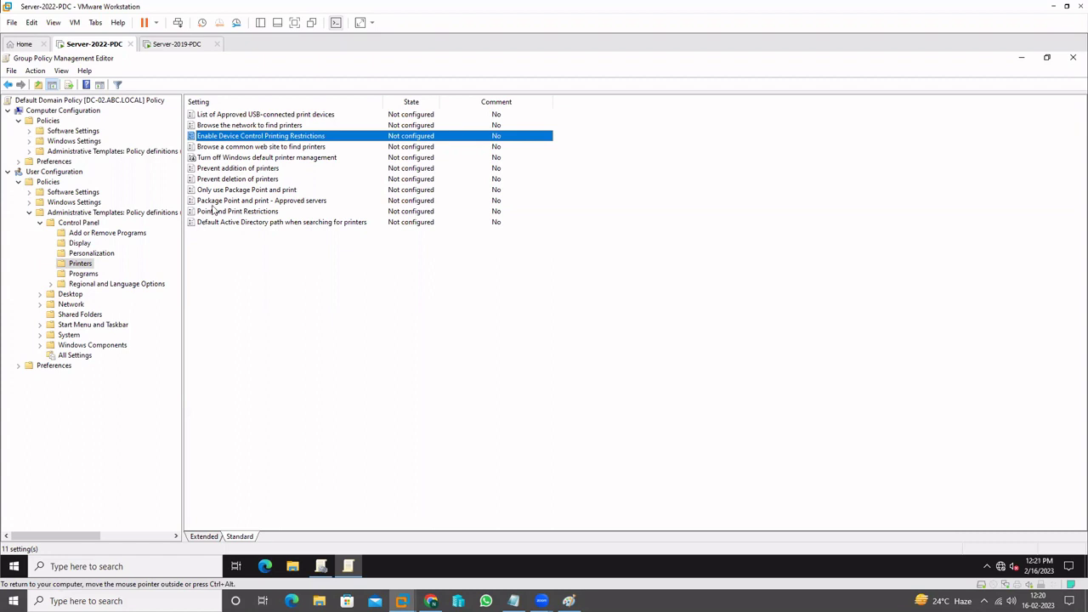
left_click(259, 116)
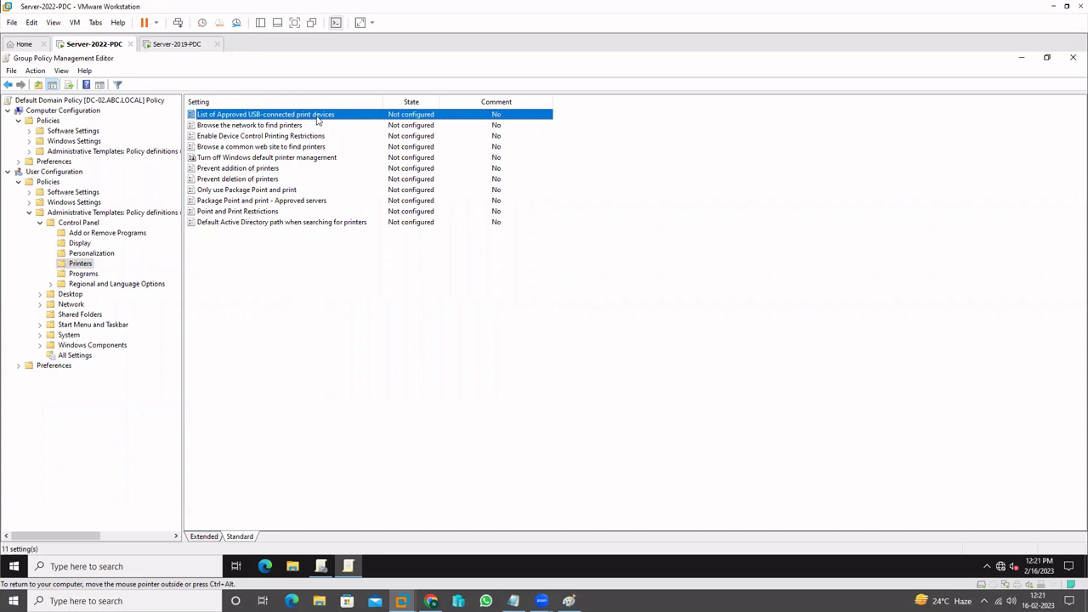
left_click(166, 46)
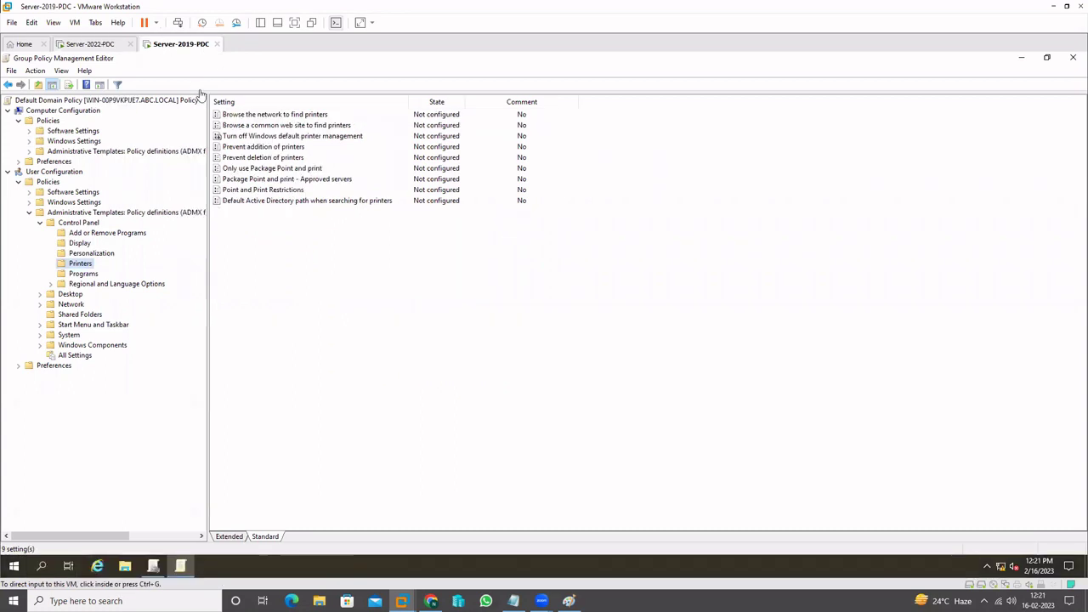
left_click(76, 263)
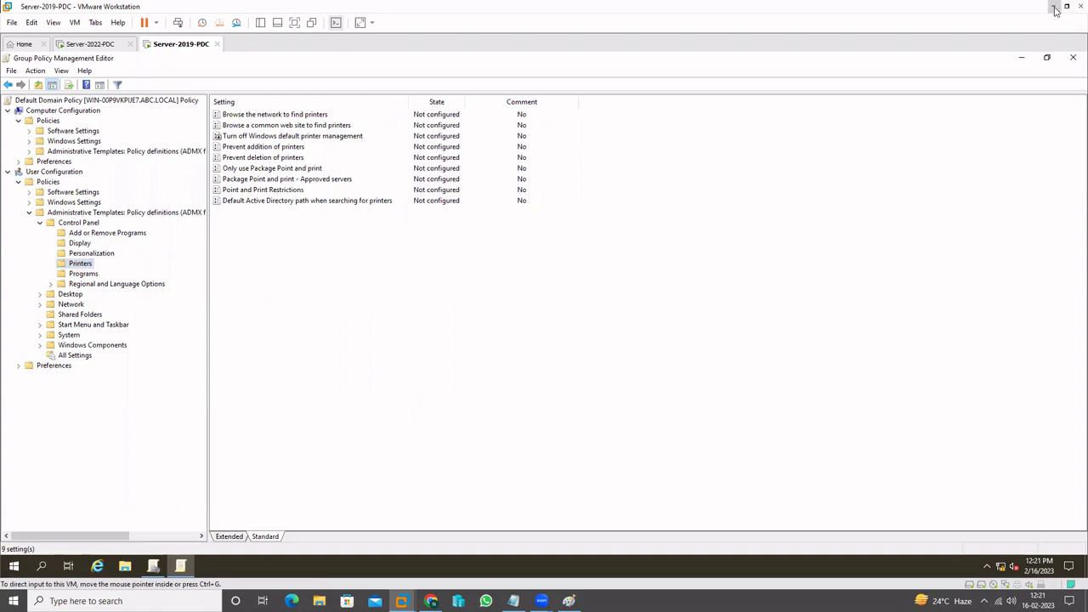
Minimize VMware Workstation, review the new GPO settings notes, then minimize Notepad to the host desktop
left_click(1054, 9)
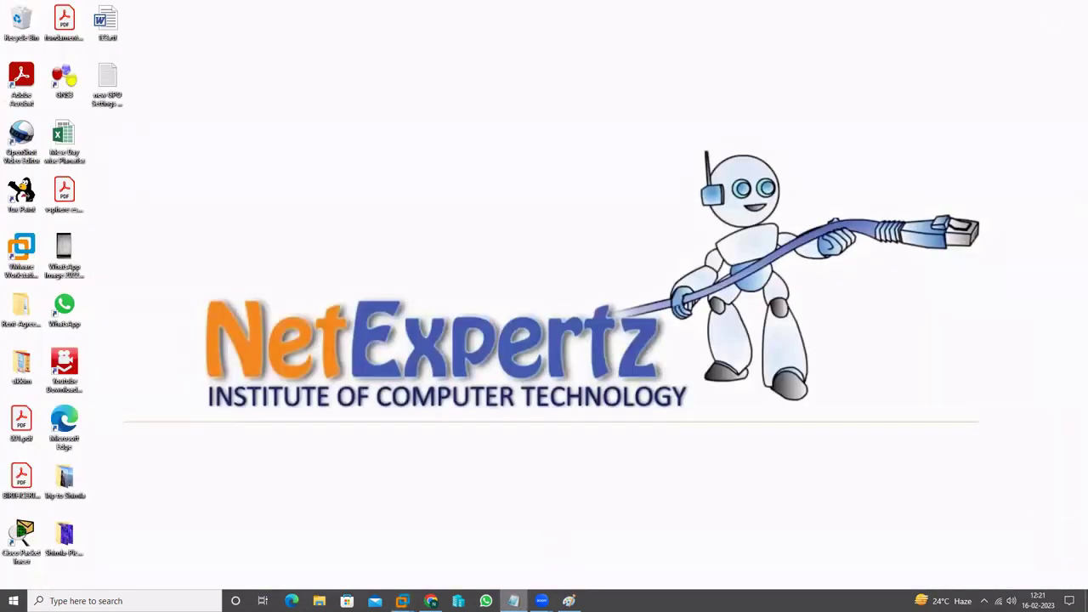
left_click(420, 343)
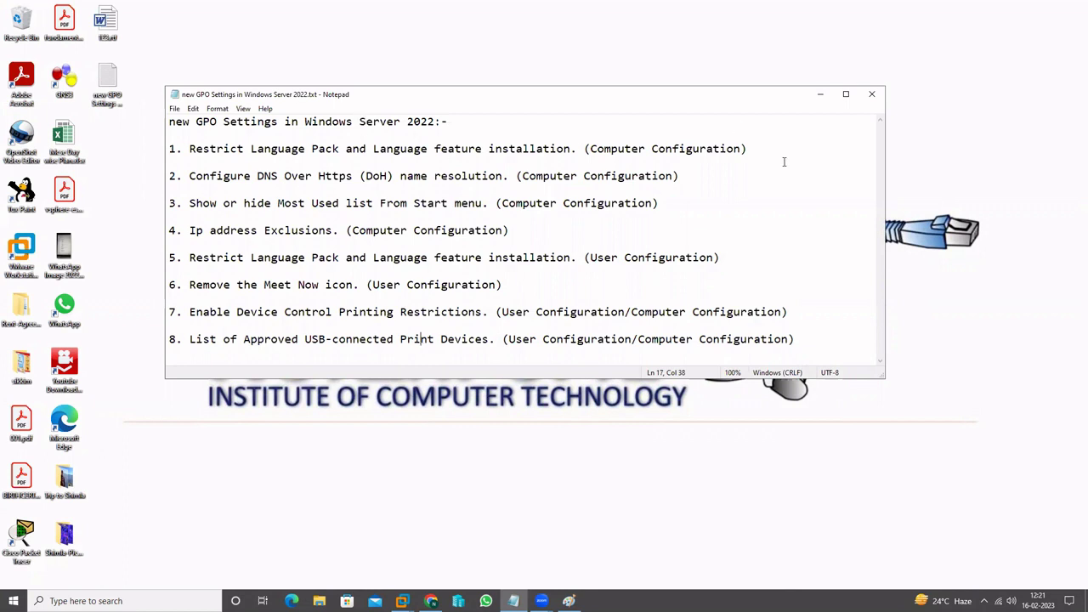
left_click(819, 98)
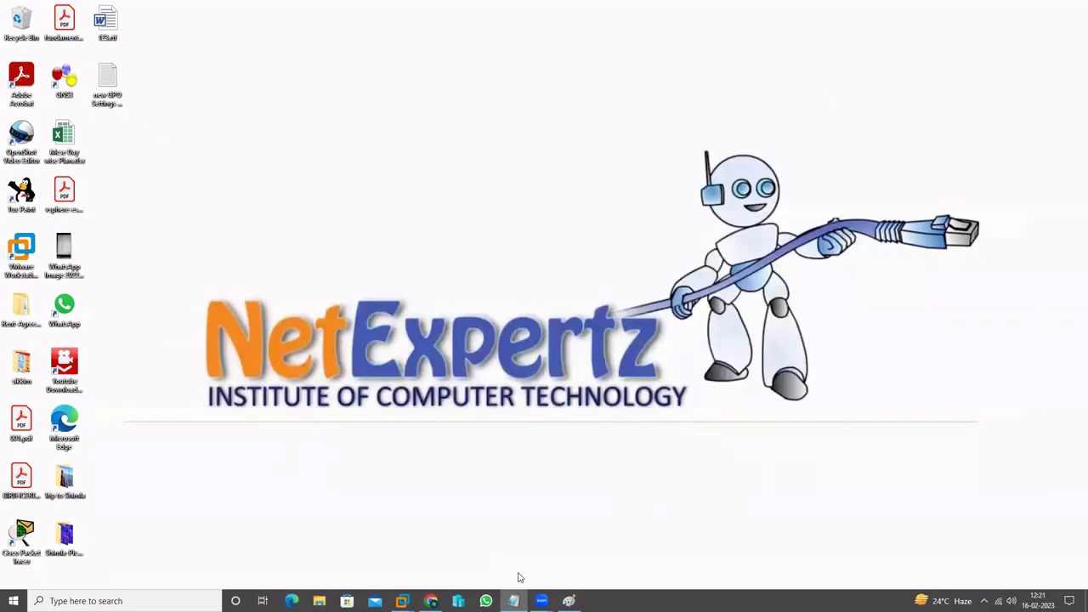